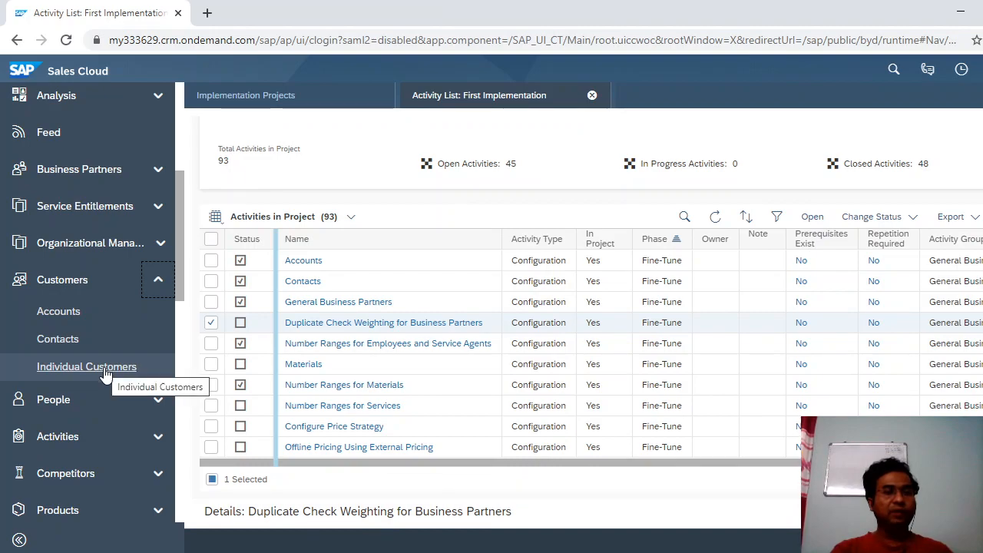
Open the My Accounts list and start creating a new account.
click(86, 318)
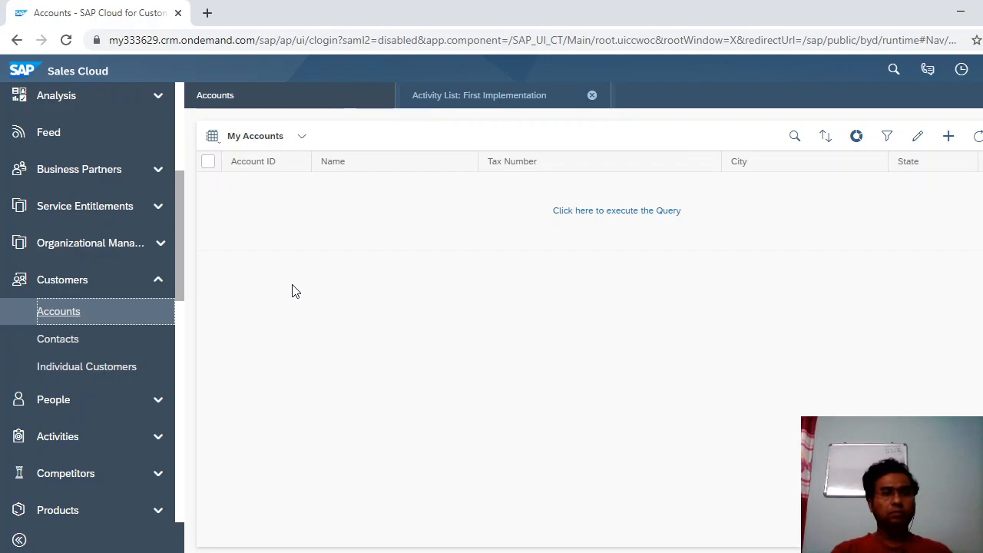
click(947, 138)
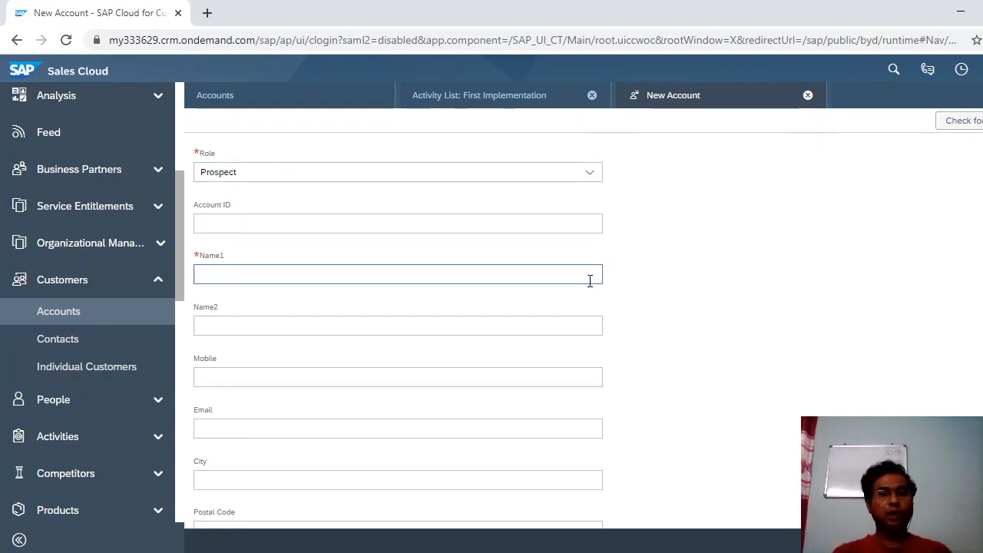
Show the account role choices on the New Account form, leaving Prospect selected.
click(598, 185)
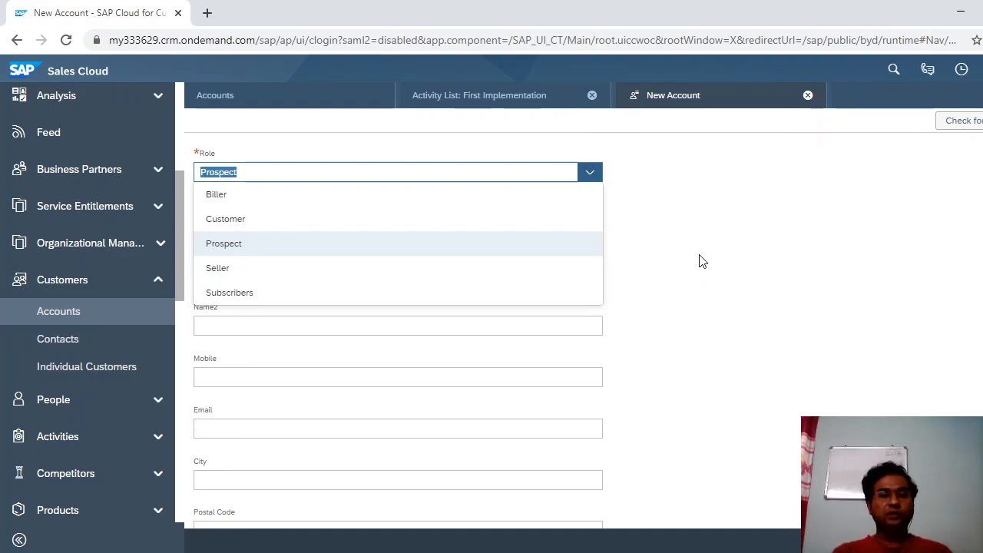
Change the new account's Role from Prospect to Customer.
click(700, 261)
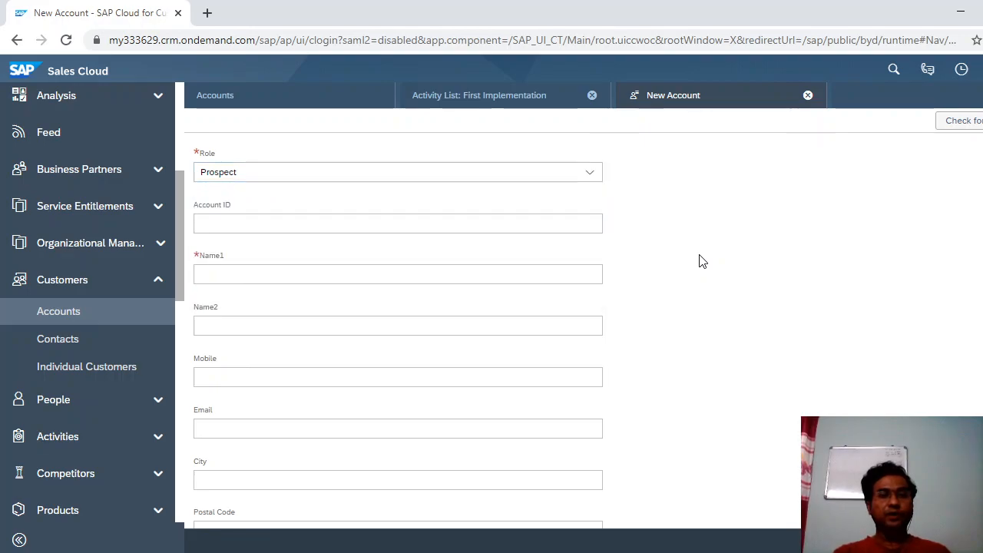
click(582, 176)
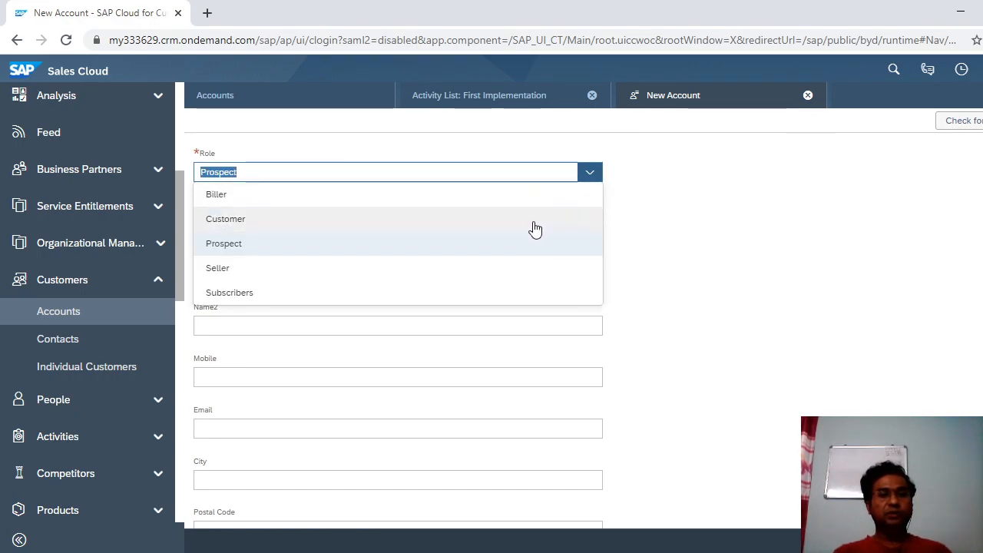
click(531, 223)
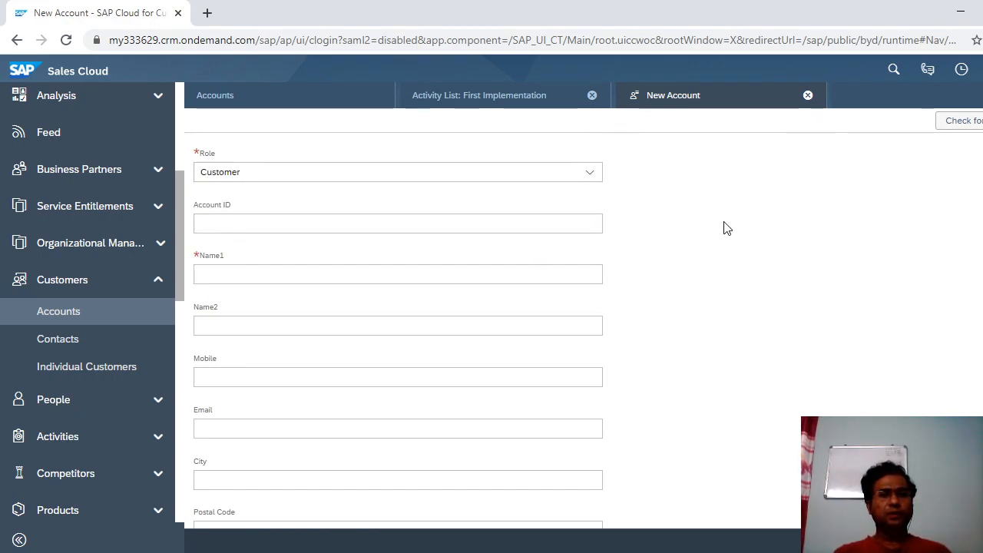
click(587, 222)
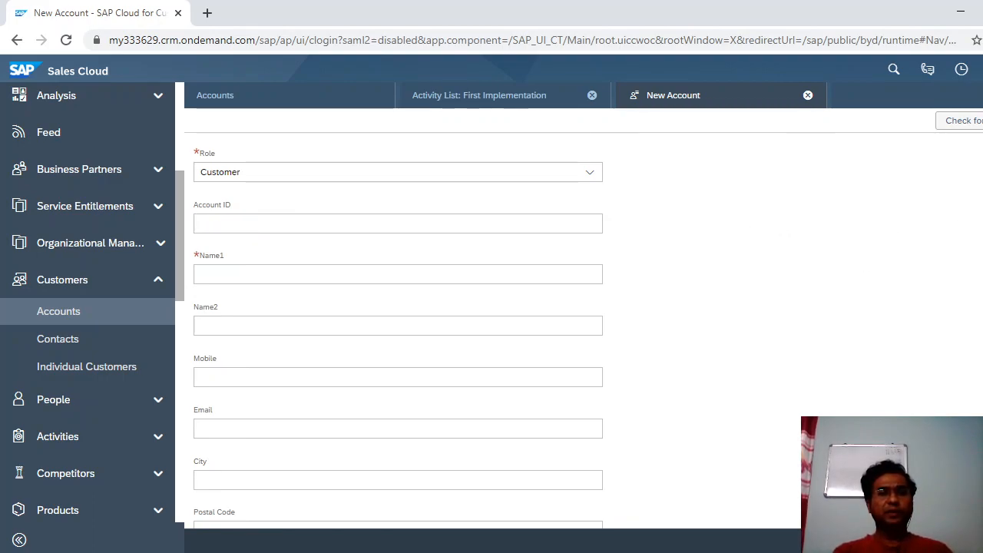
scroll(508, 330, down, 1)
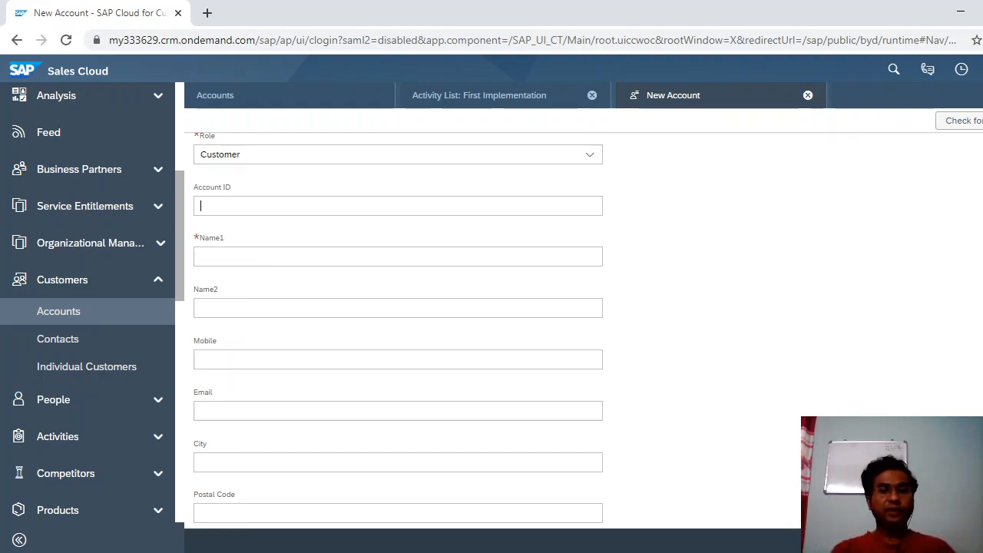
scroll(672, 250, down, 1)
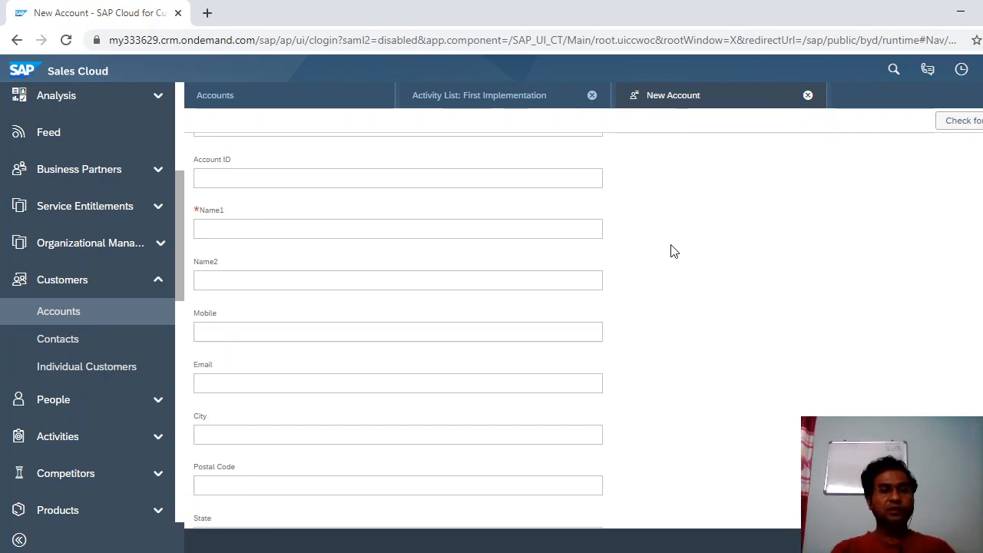
Enter XYZ as the account's Name1.
click(455, 232)
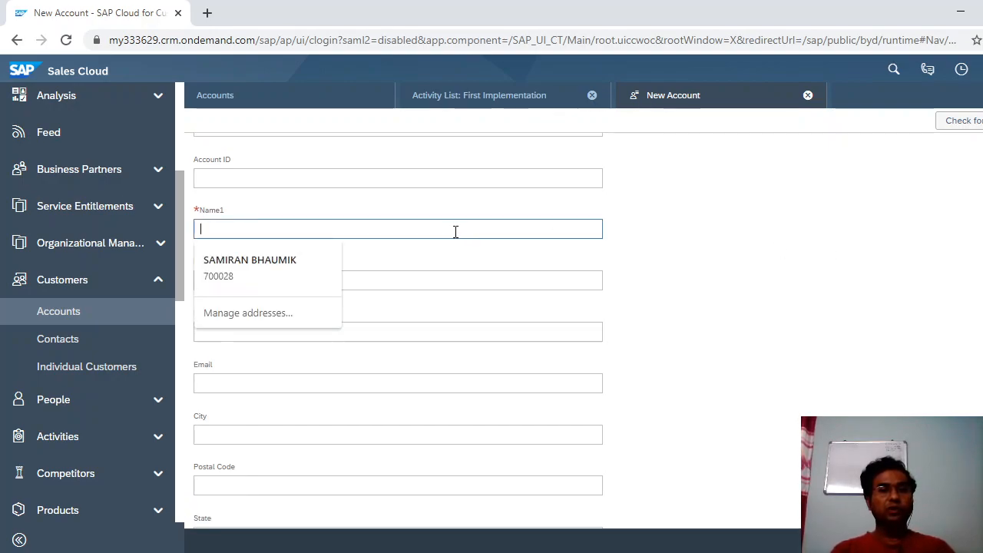
click(766, 248)
click(473, 289)
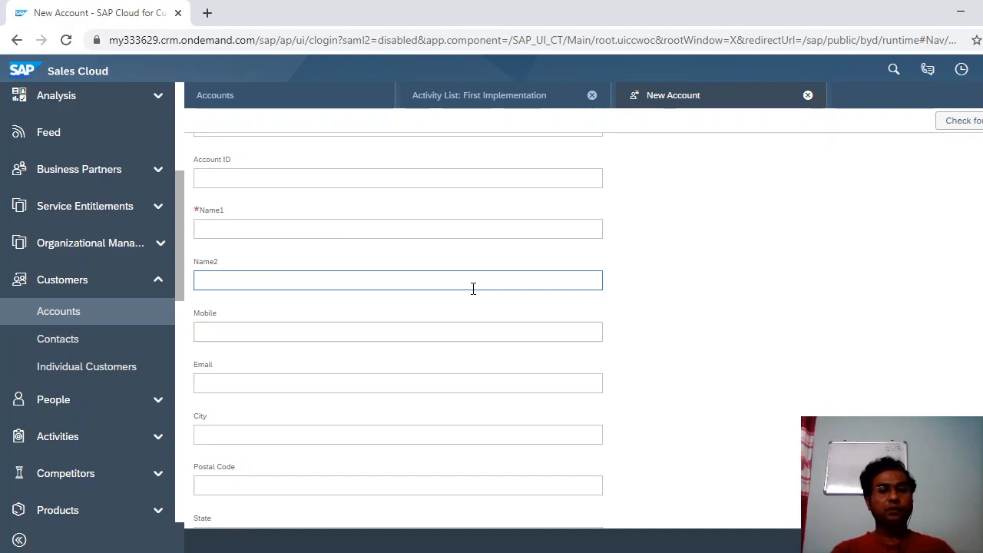
click(421, 233)
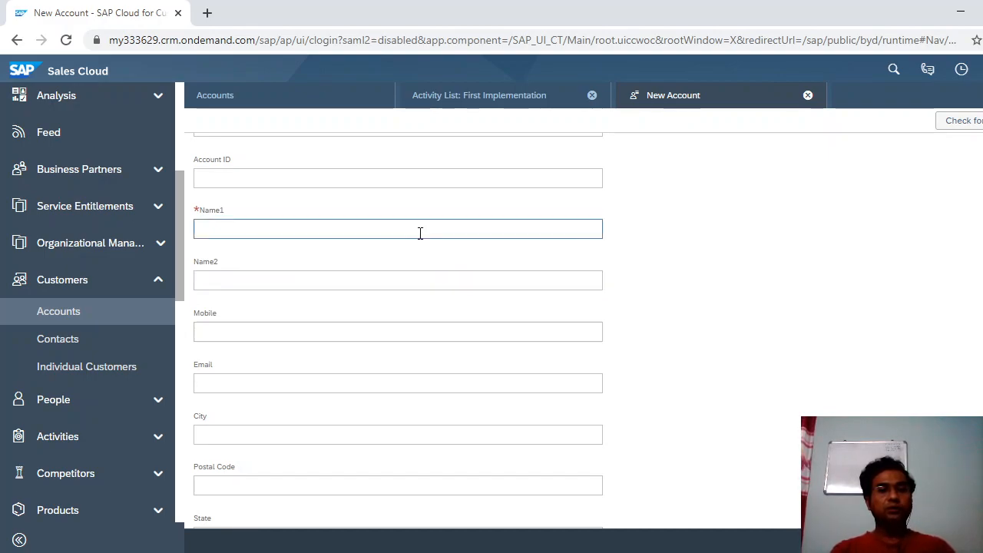
text(x)
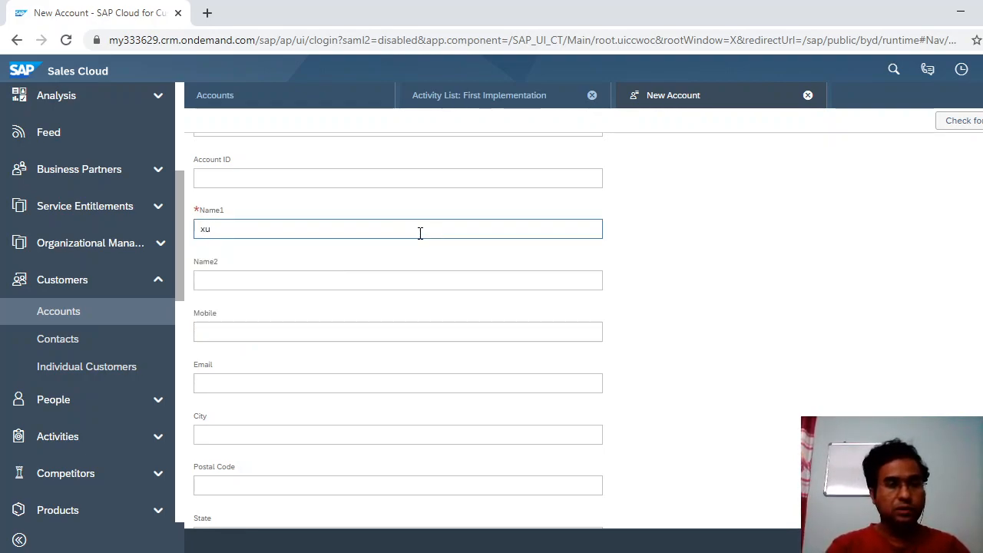
text(Y)
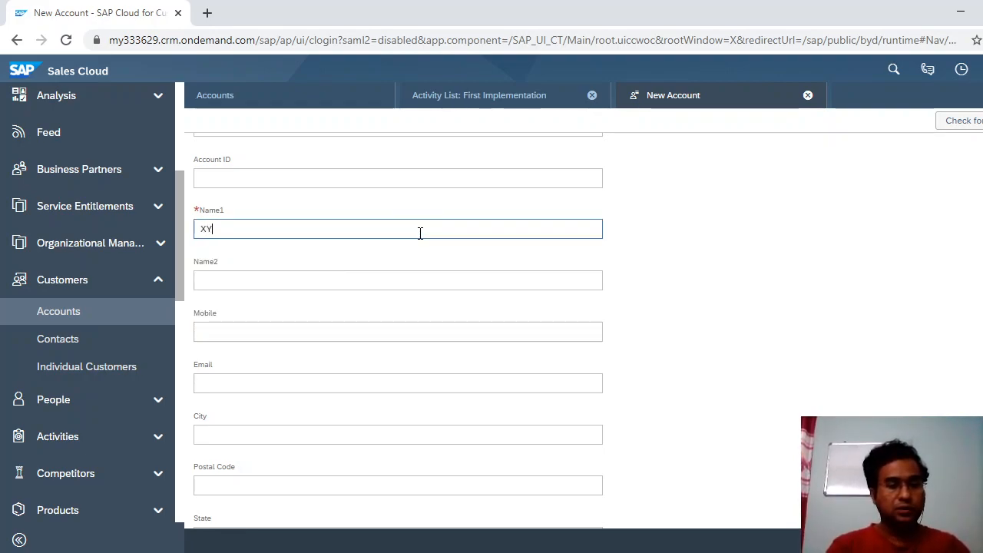
text(Z)
key(Tab)
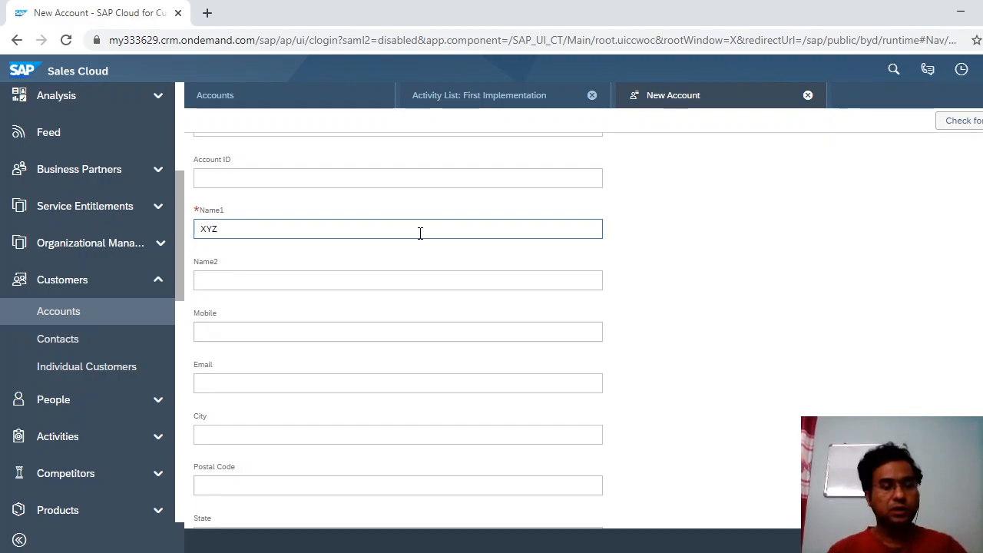
Fill in Name2 CORPORATION, the mobile number, the e-mail address and city KOLKATA.
text(ABC)
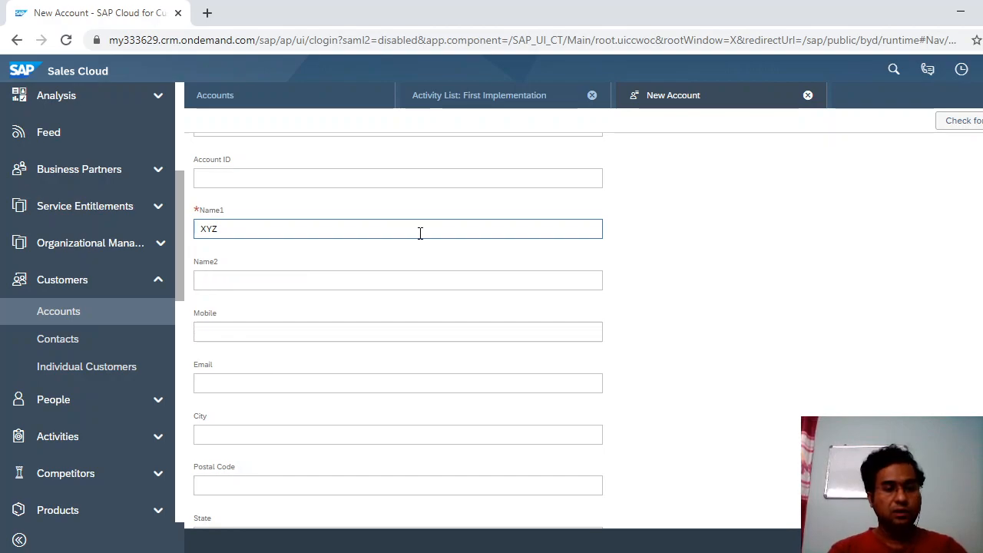
text(ORPORATION)
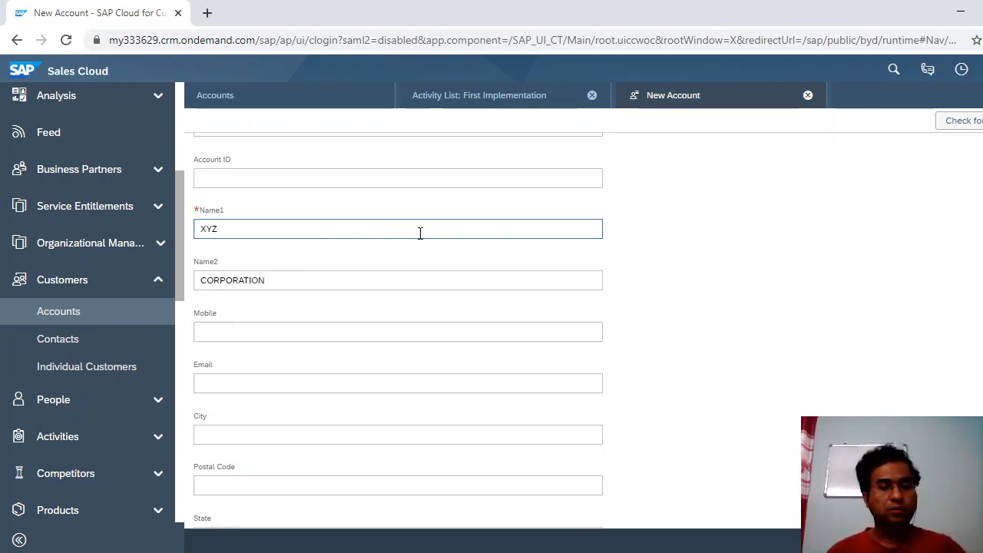
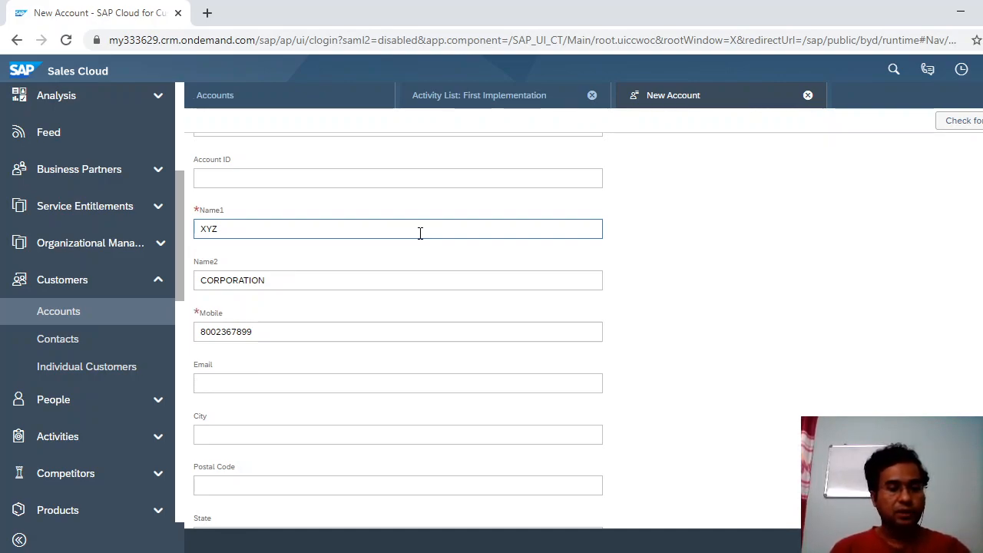
text(@)
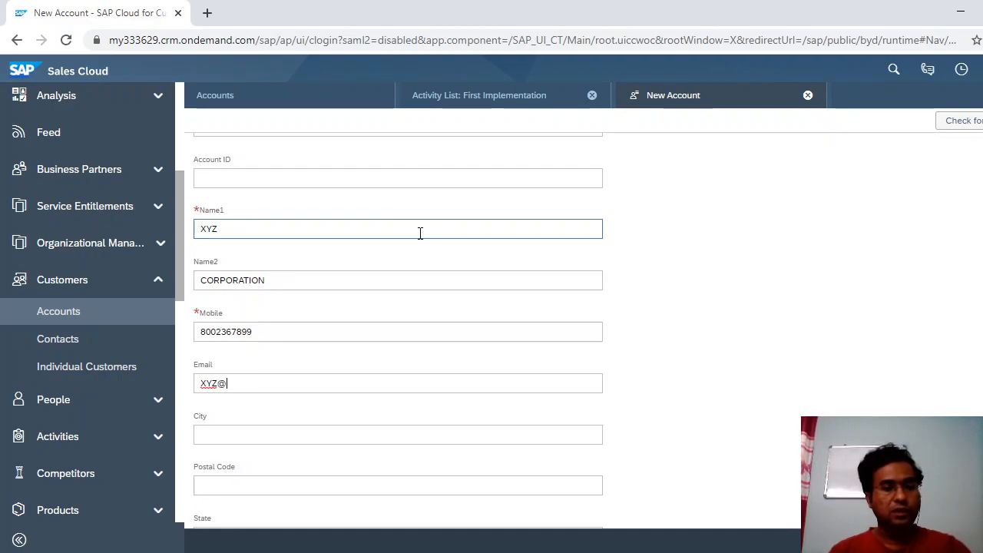
text(GMAIL.COM)
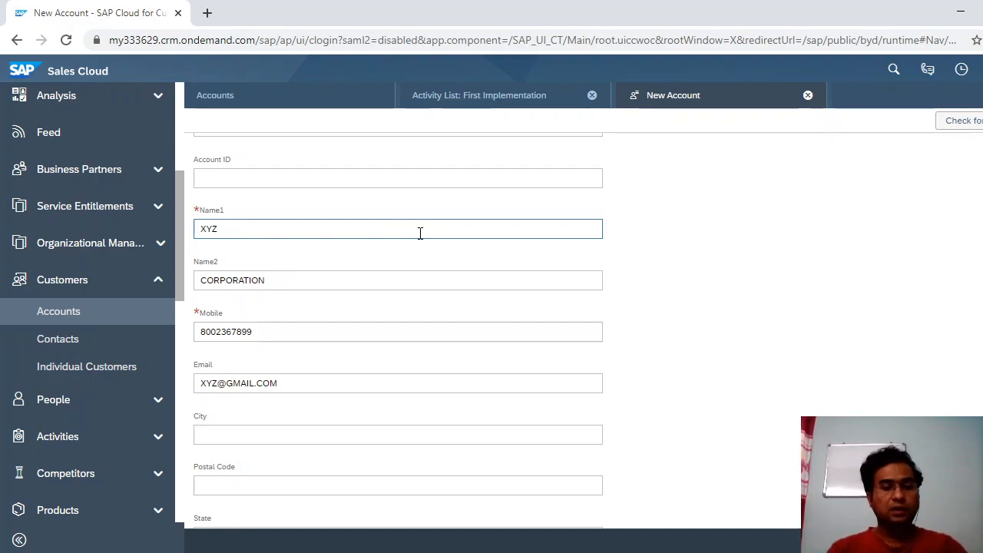
text(KOLKATA)
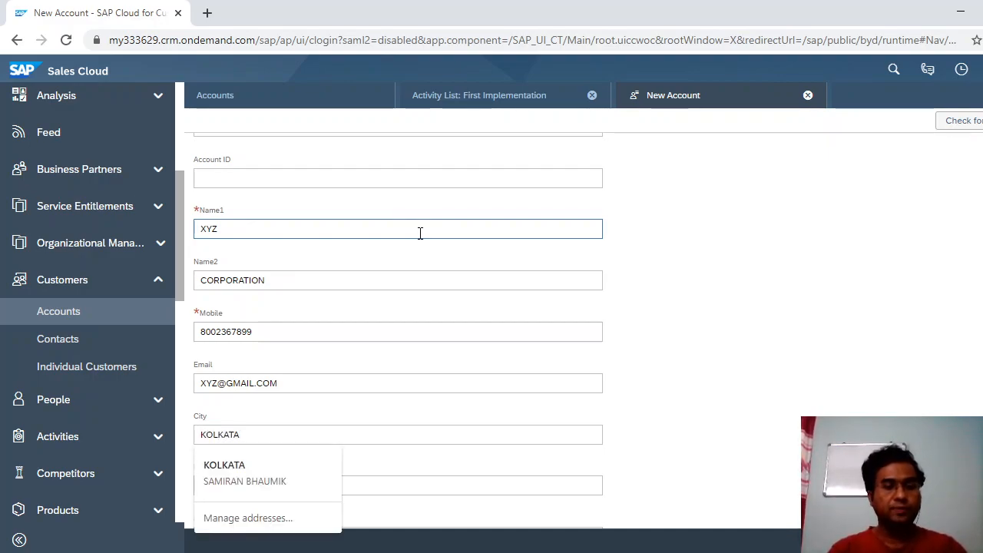
key(Tab)
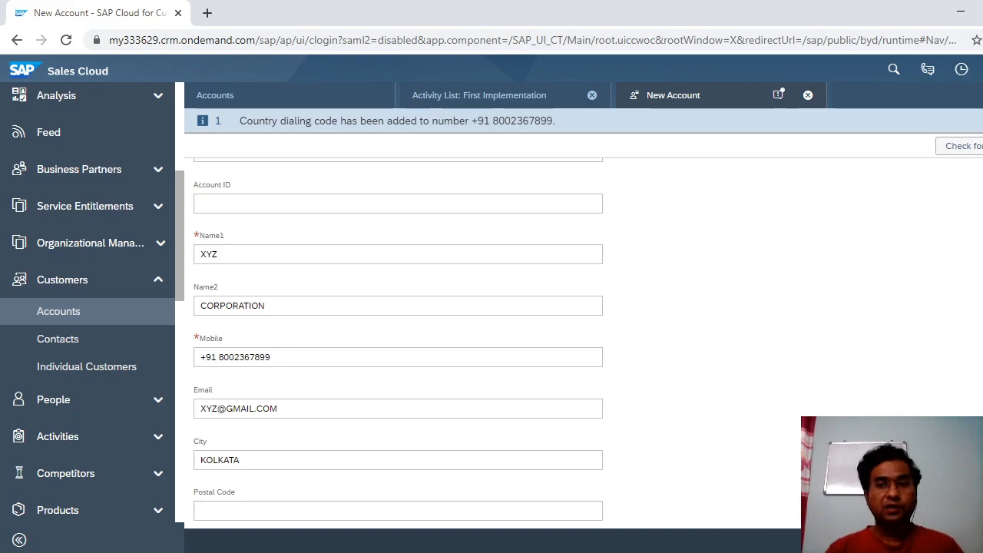
Enter 700001 as the account's Postal Code.
scroll(398, 343, down, 1)
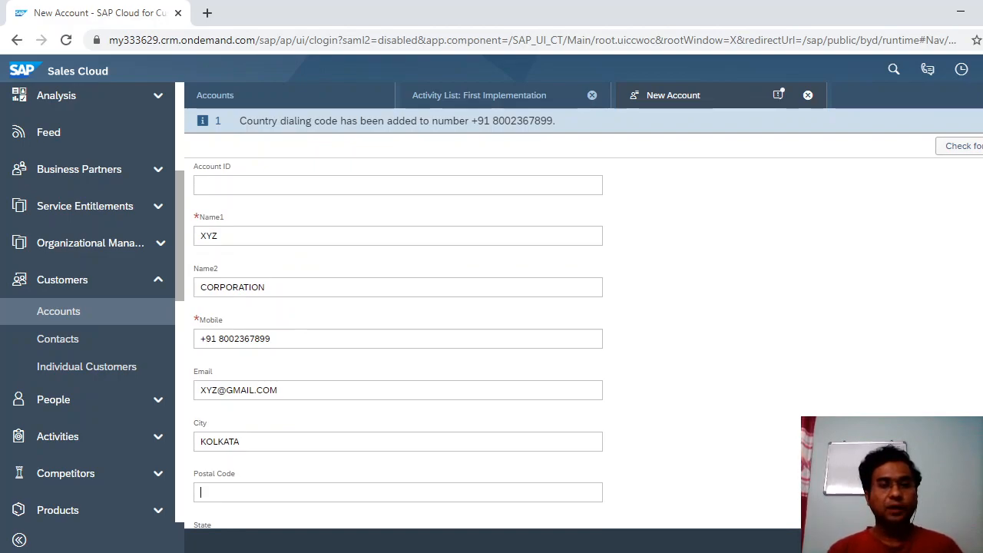
scroll(398, 343, down, 1)
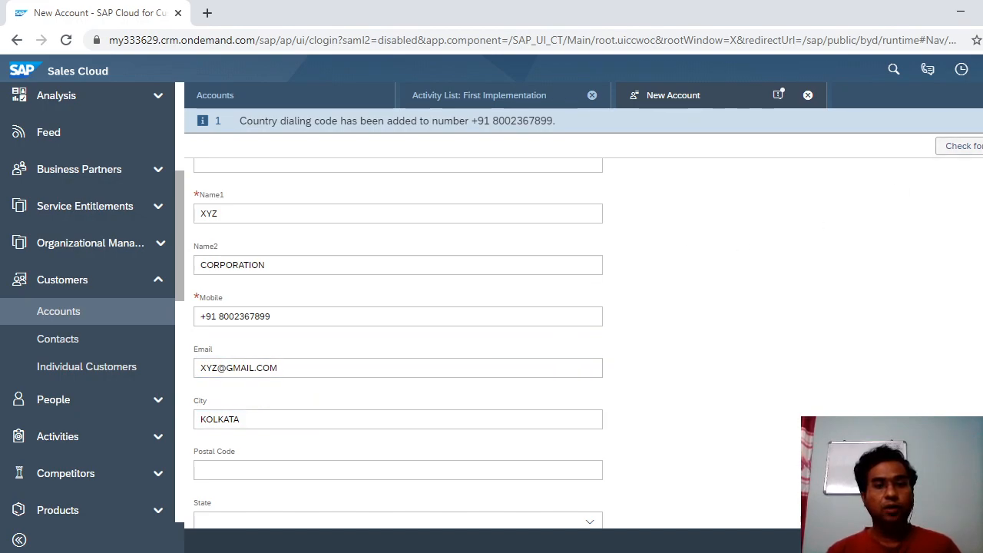
scroll(398, 343, down, 4)
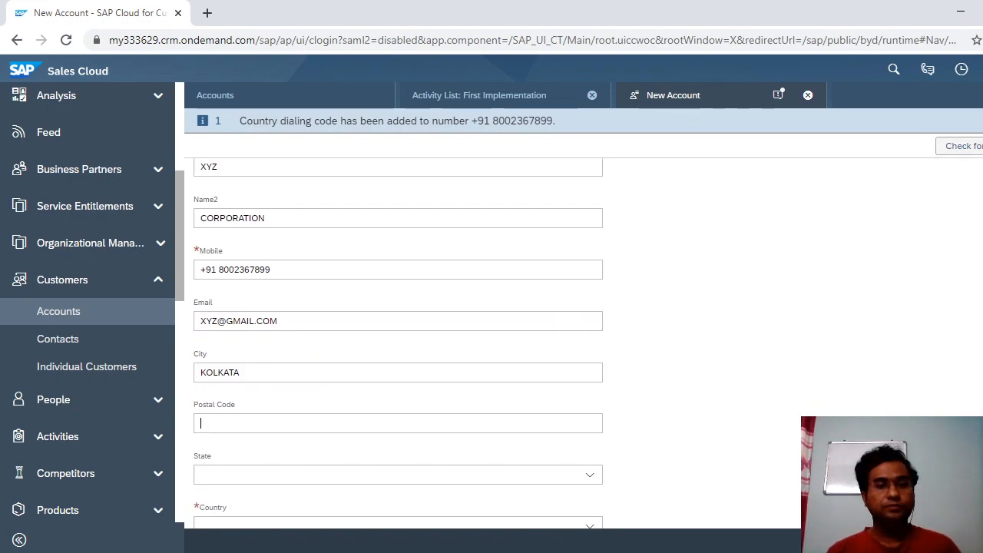
click(347, 375)
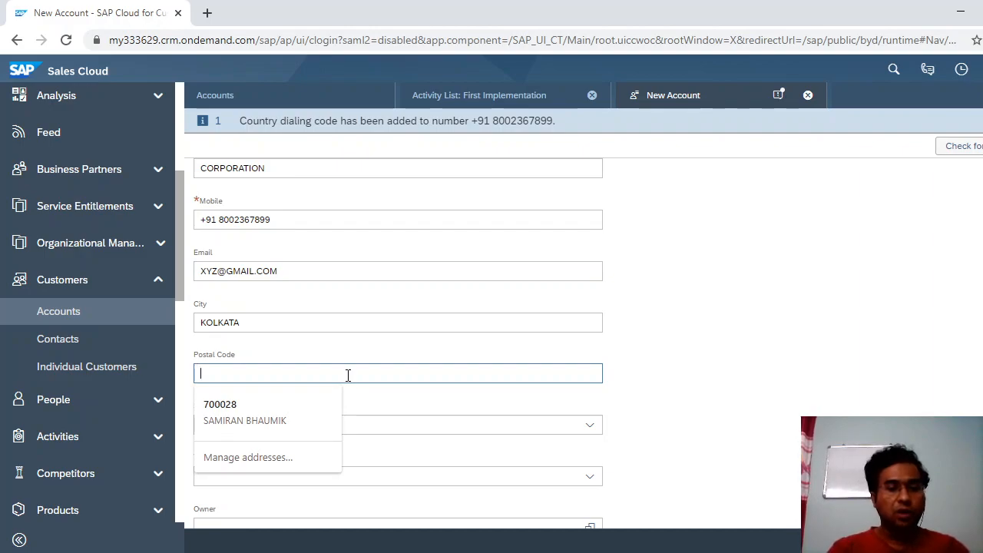
text(70000)
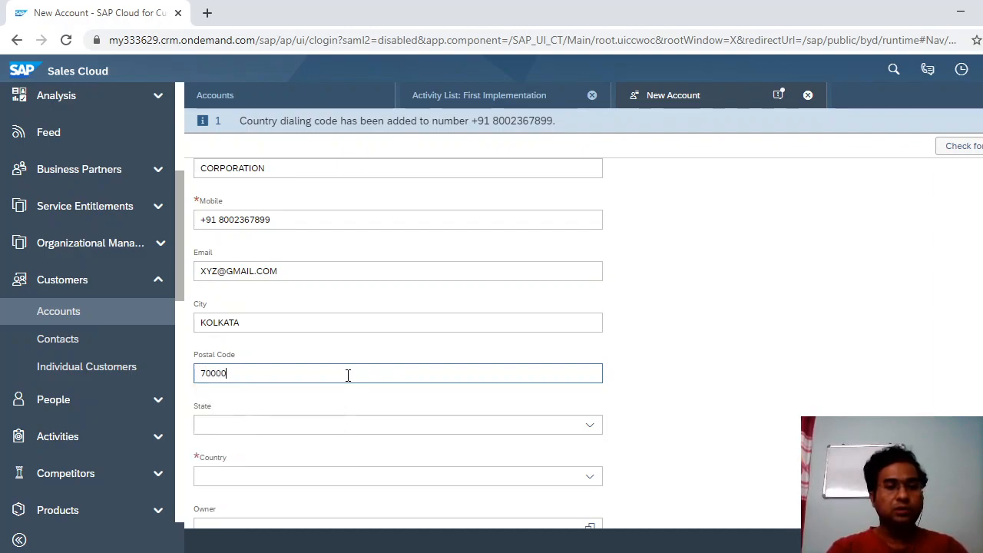
text(1)
key(Tab)
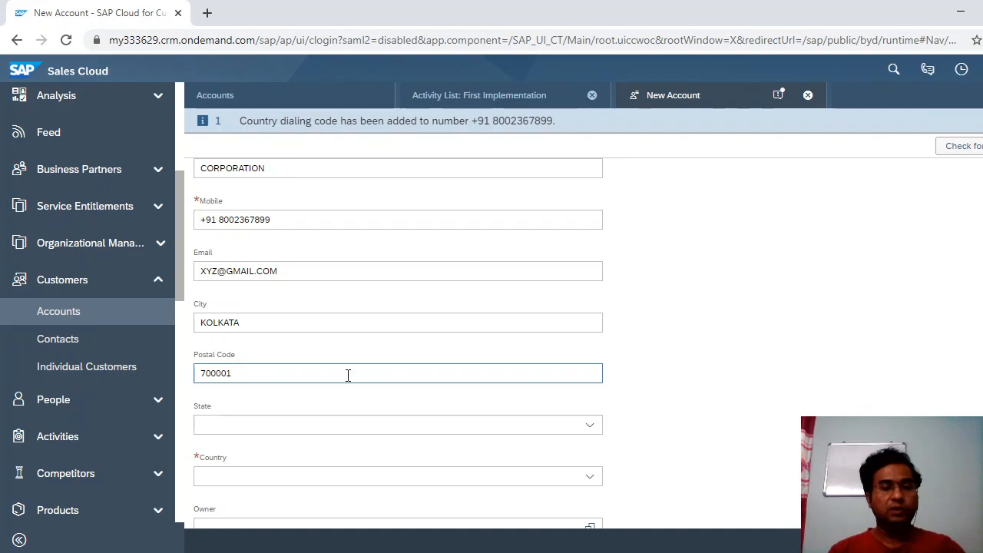
Set the account's State to 25 - West Bengal.
scroll(398, 344, down, 3)
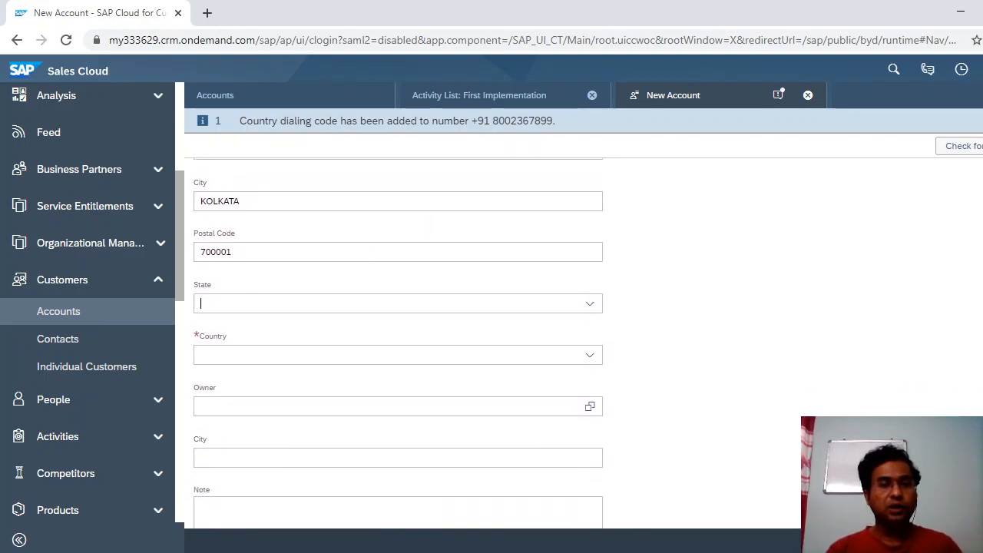
click(597, 311)
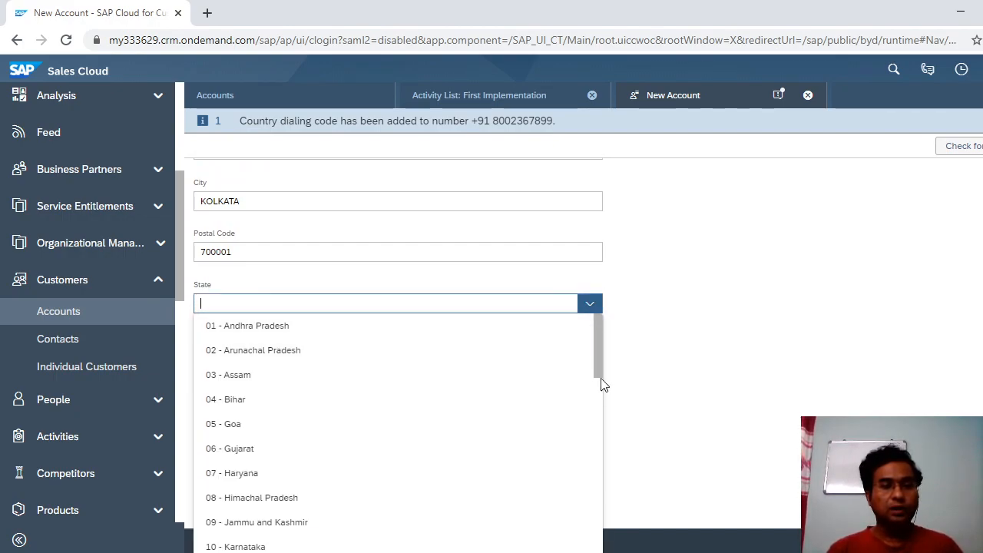
drag(600, 374, 591, 467)
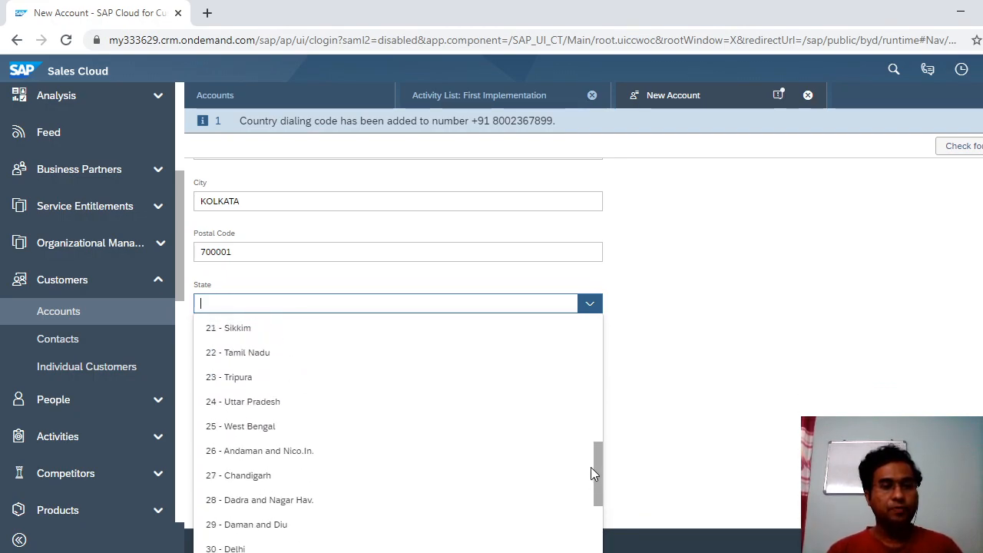
click(394, 428)
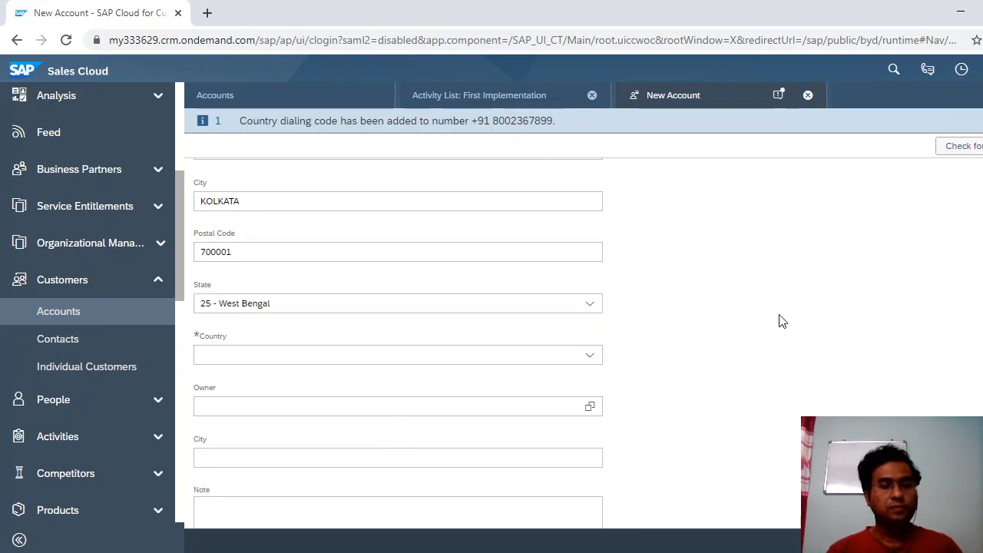
click(589, 329)
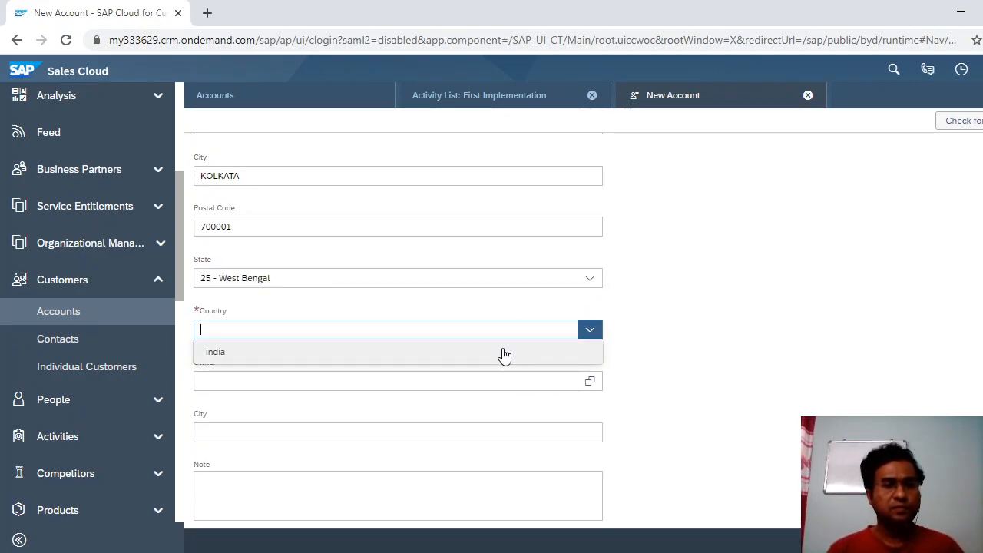
Set the Country to India and run a duplicate check on the XYZ CORPORATION account.
click(500, 356)
scroll(398, 328, down, 4)
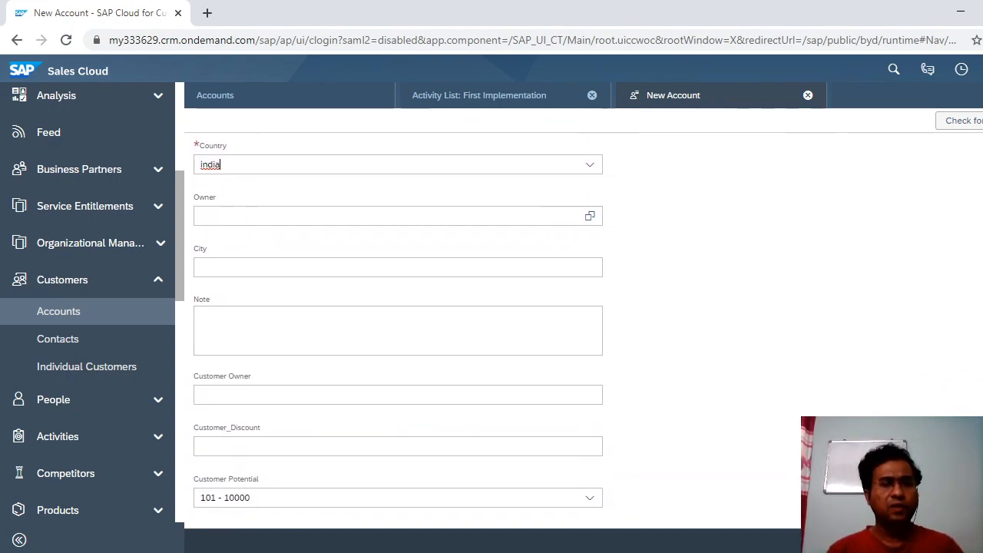
click(399, 217)
click(366, 266)
click(394, 319)
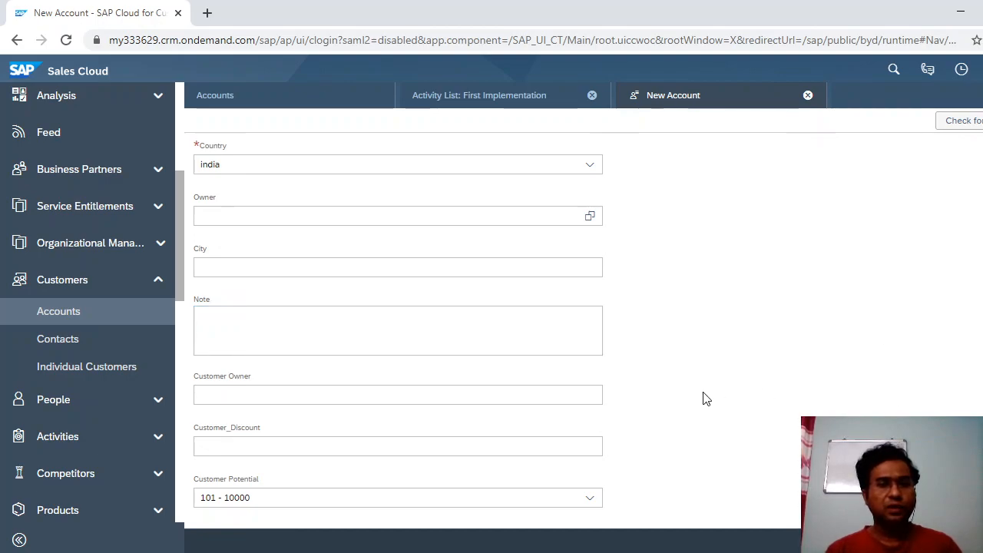
click(382, 331)
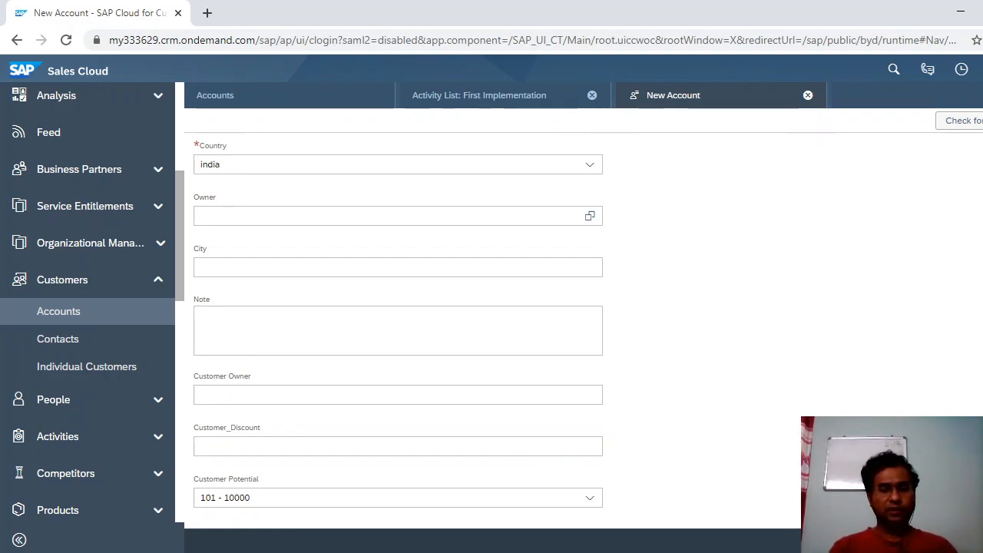
click(975, 123)
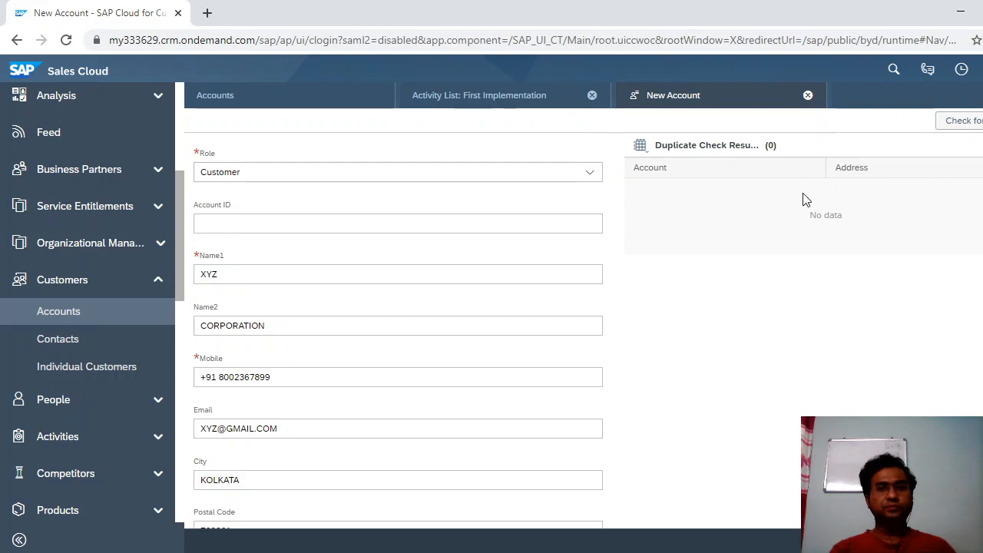
After seeing zero duplicate matches, go to the My Contacts list.
click(539, 230)
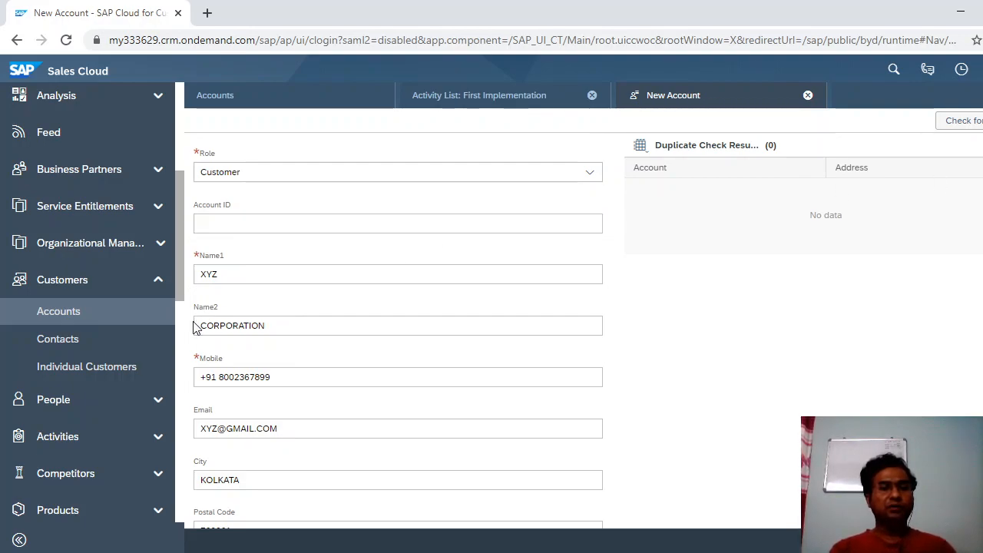
click(74, 347)
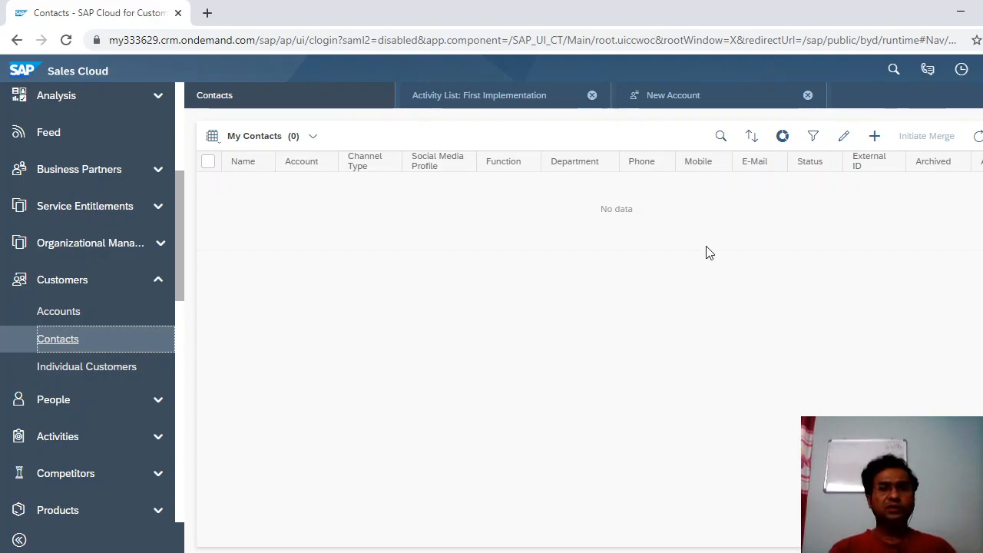
Create a new contact from the empty My Contacts list.
click(873, 138)
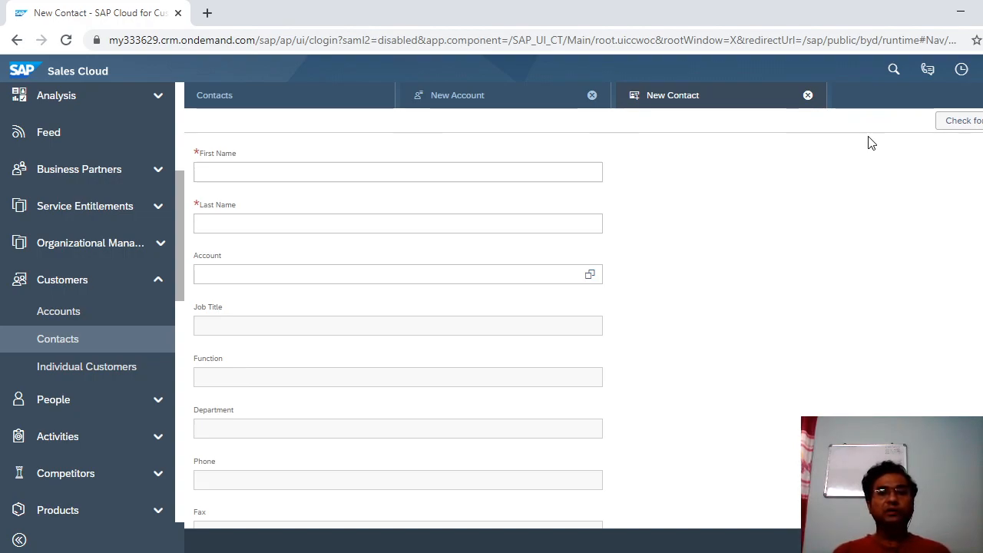
click(478, 169)
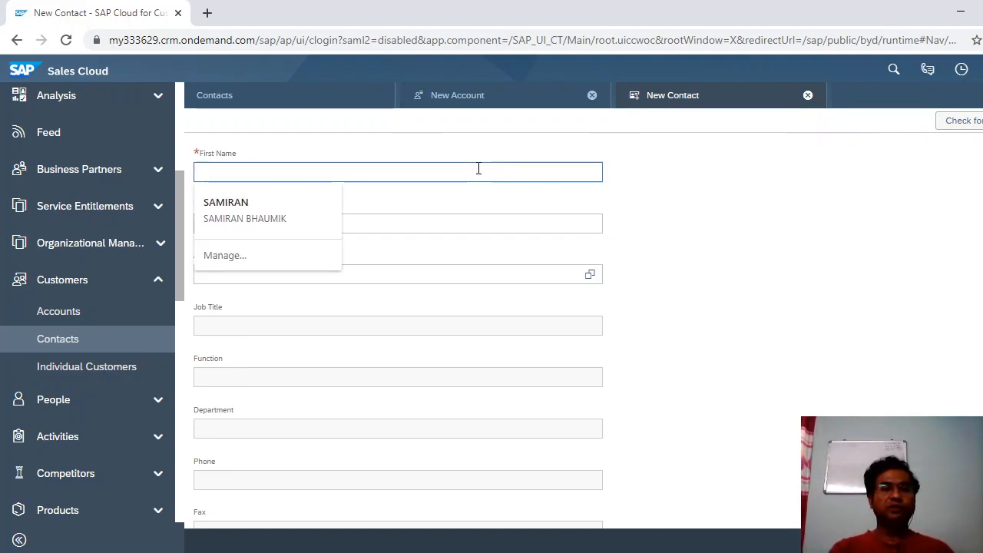
click(492, 223)
click(495, 276)
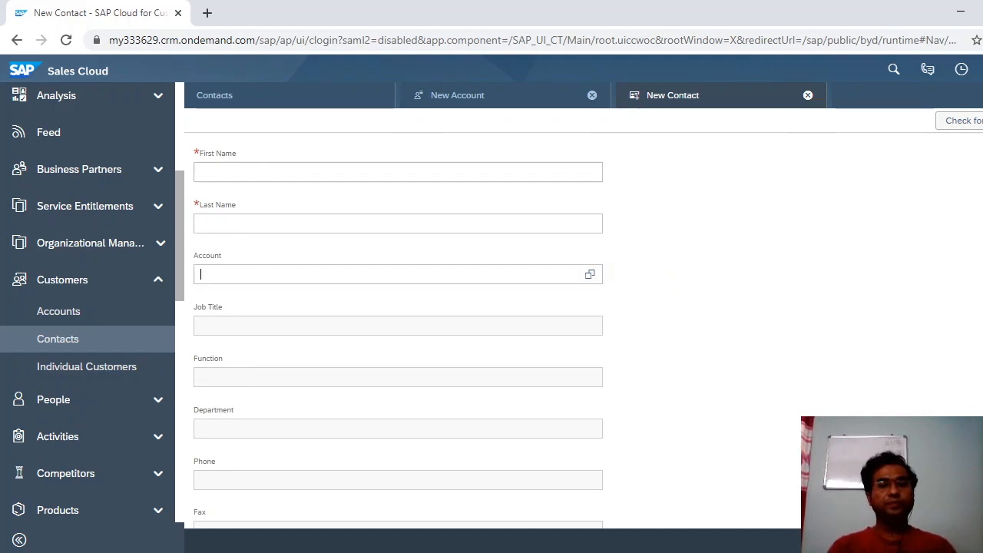
scroll(398, 318, down, 3)
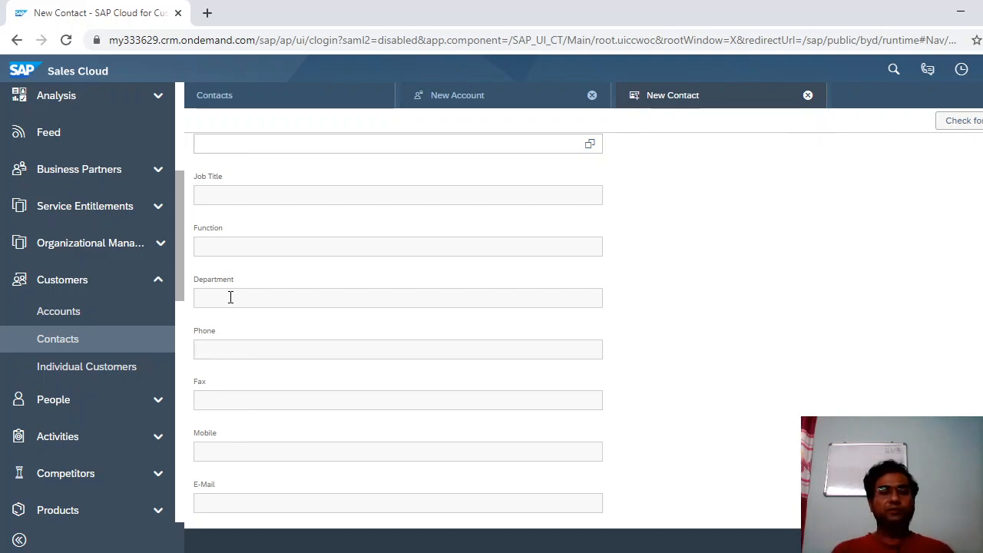
scroll(492, 331, down, 1)
scroll(398, 322, down, 3)
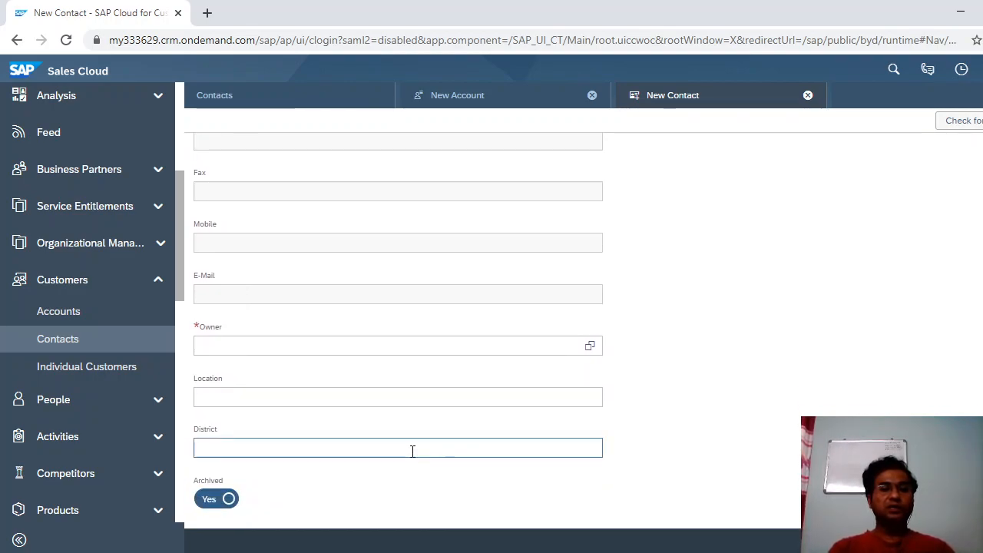
scroll(398, 323, up, 4)
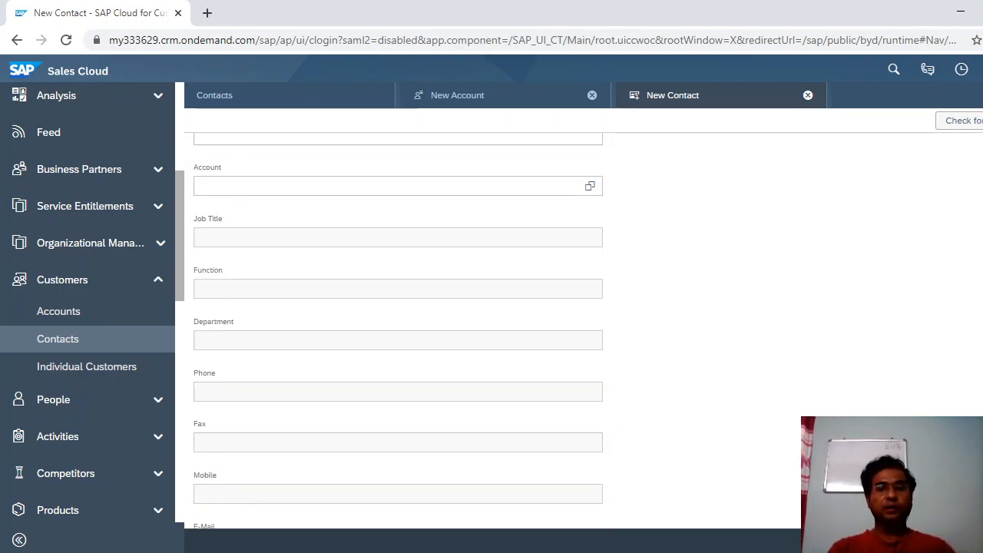
scroll(398, 323, up, 1)
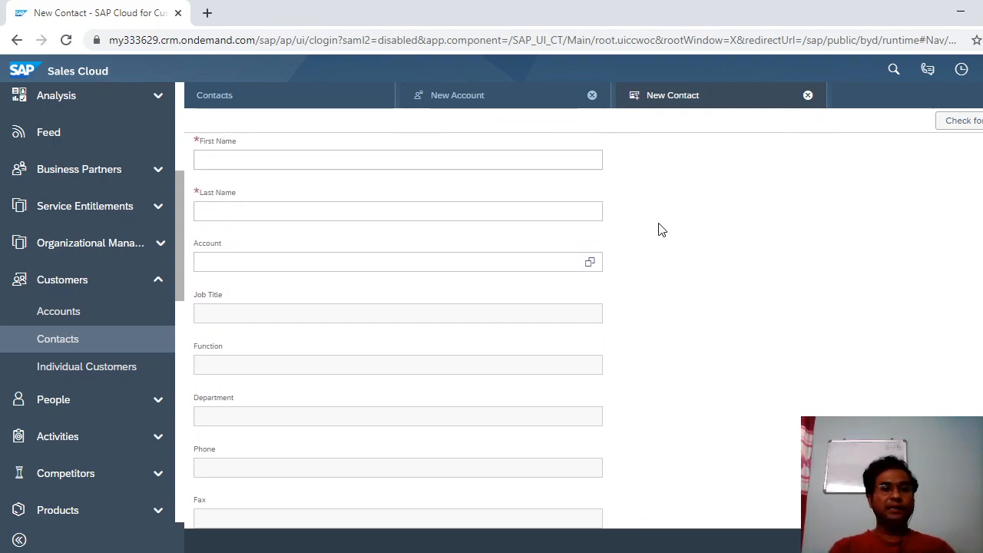
click(537, 253)
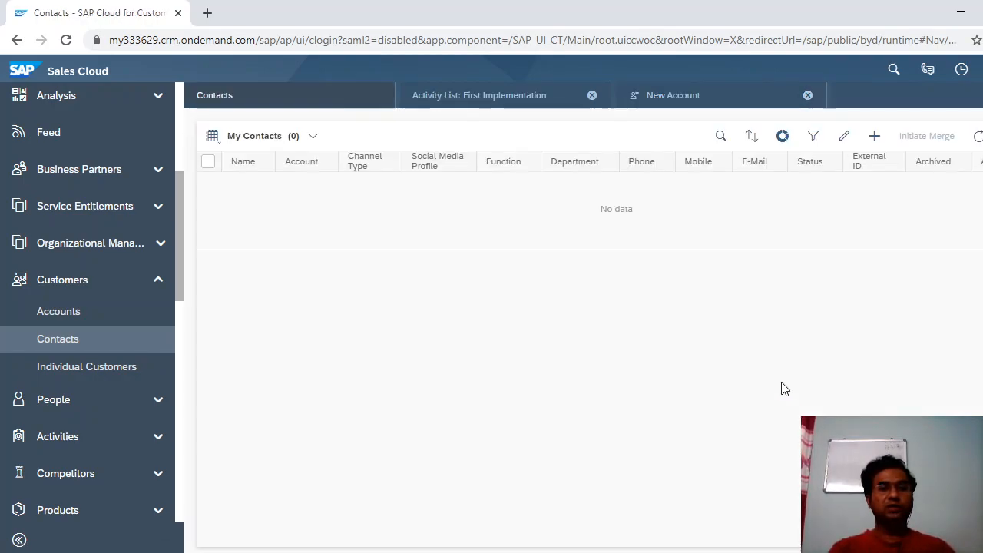
Switch from the Contacts list to the My Accounts list and bring up its search.
click(720, 139)
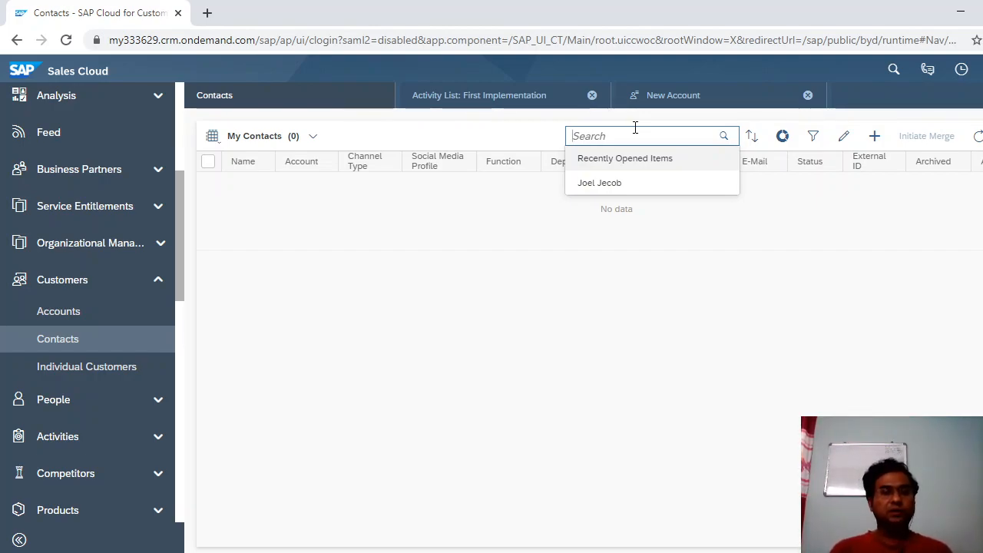
click(111, 320)
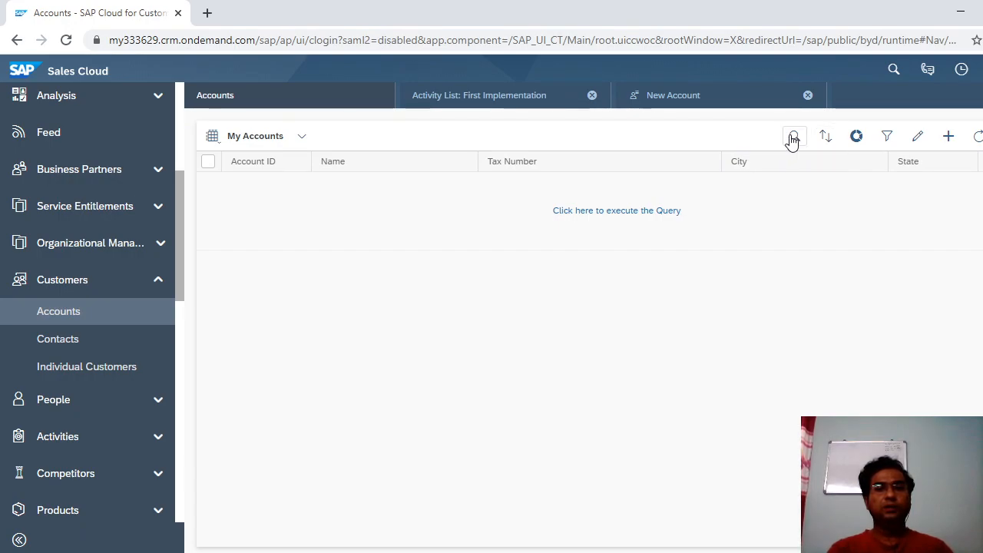
click(793, 138)
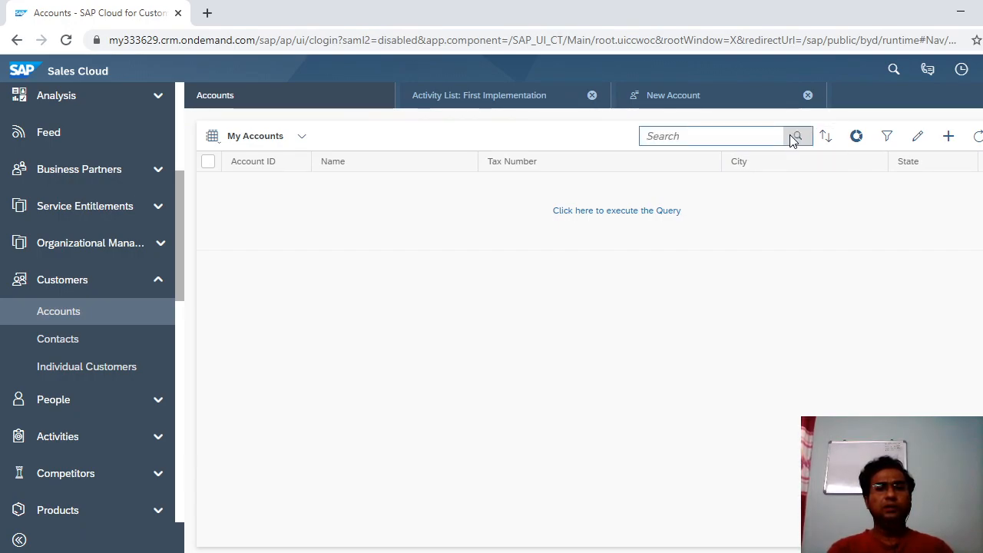
Open the ITC Limited account from the recently opened items.
click(722, 139)
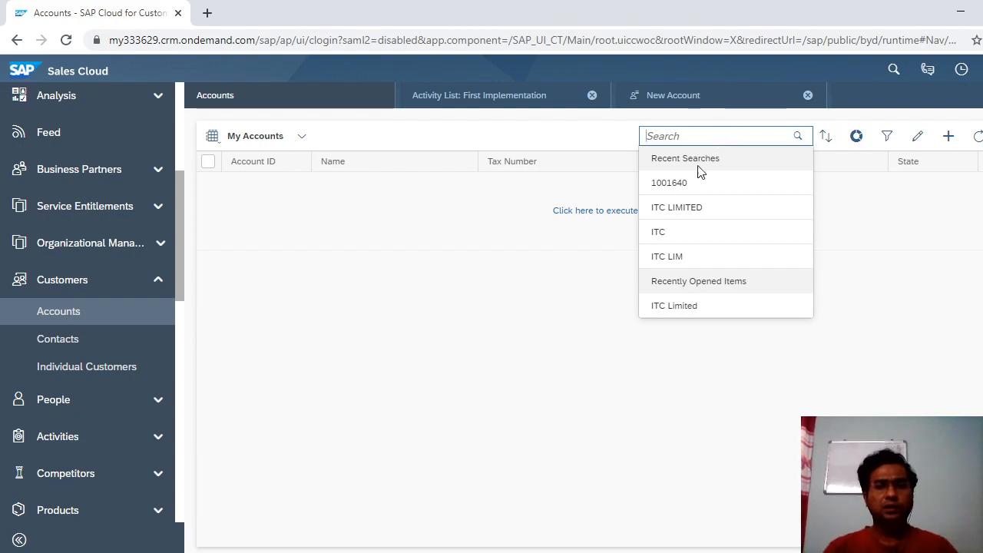
click(682, 314)
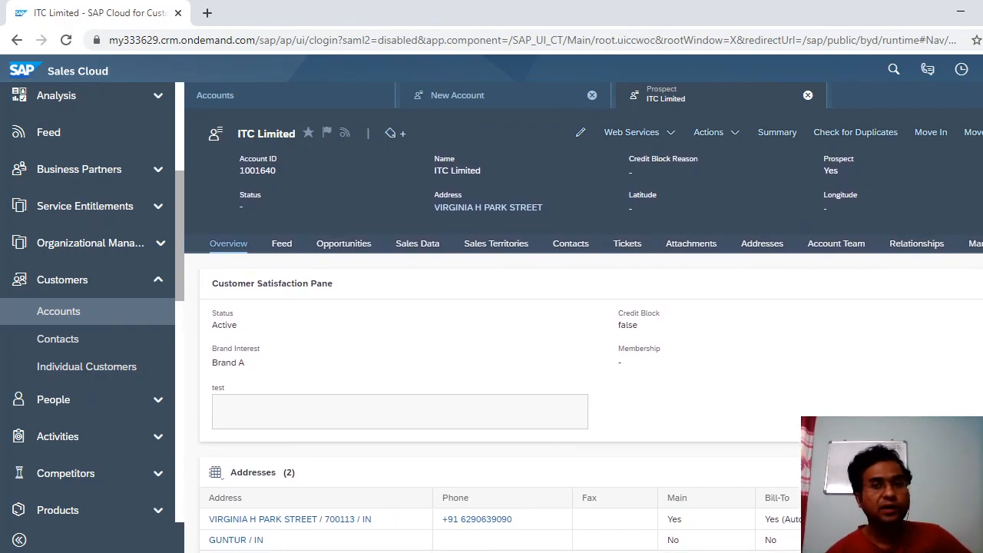
scroll(584, 351, down, 1)
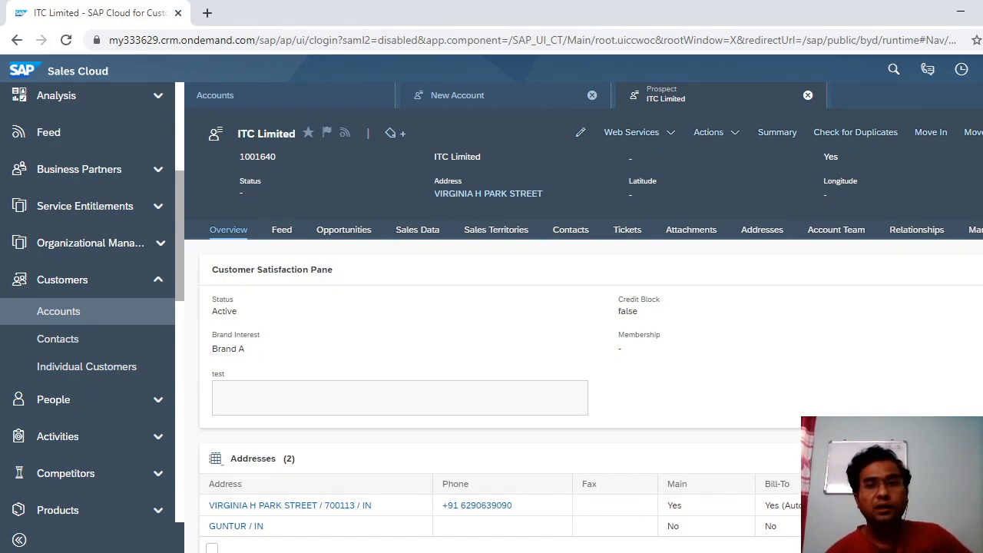
scroll(587, 198, down, 1)
scroll(922, 192, down, 2)
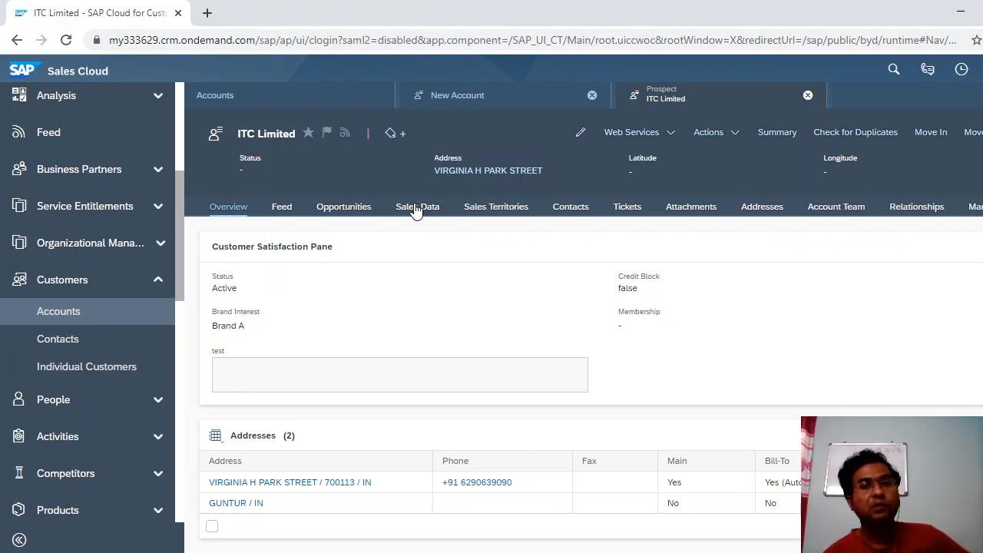
Browse ITC Limited's Opportunities, Sales Data, Sales Territories and Contacts sections in turn.
click(343, 217)
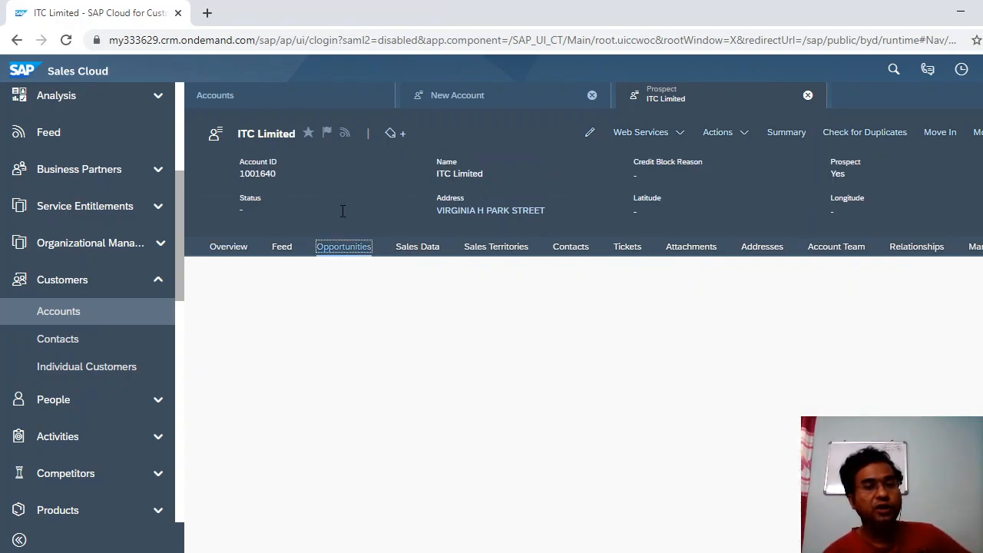
click(422, 253)
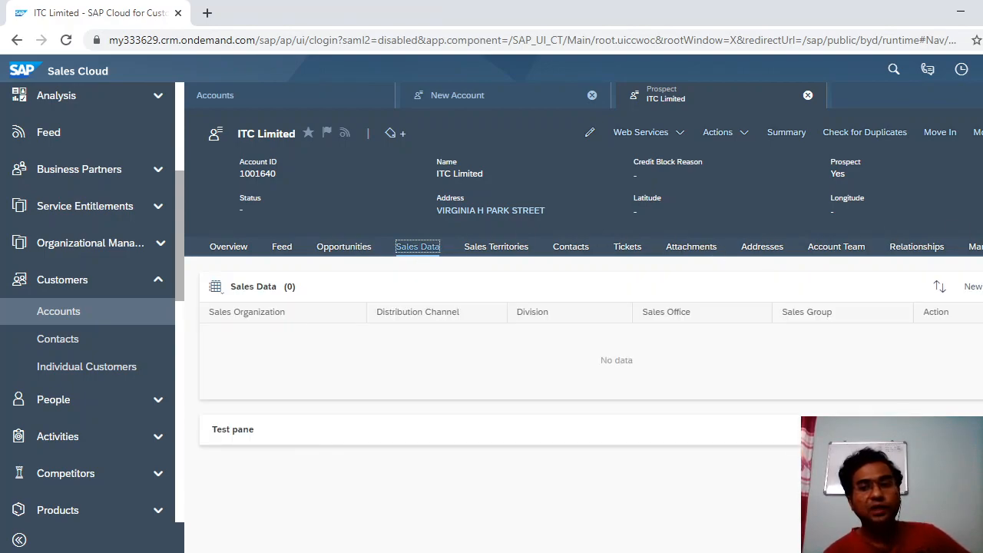
click(493, 248)
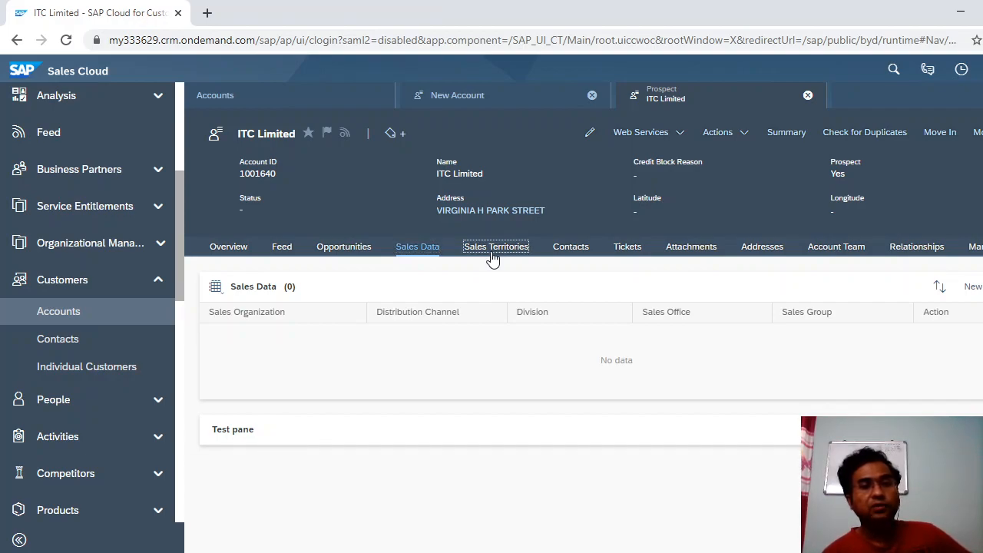
click(588, 252)
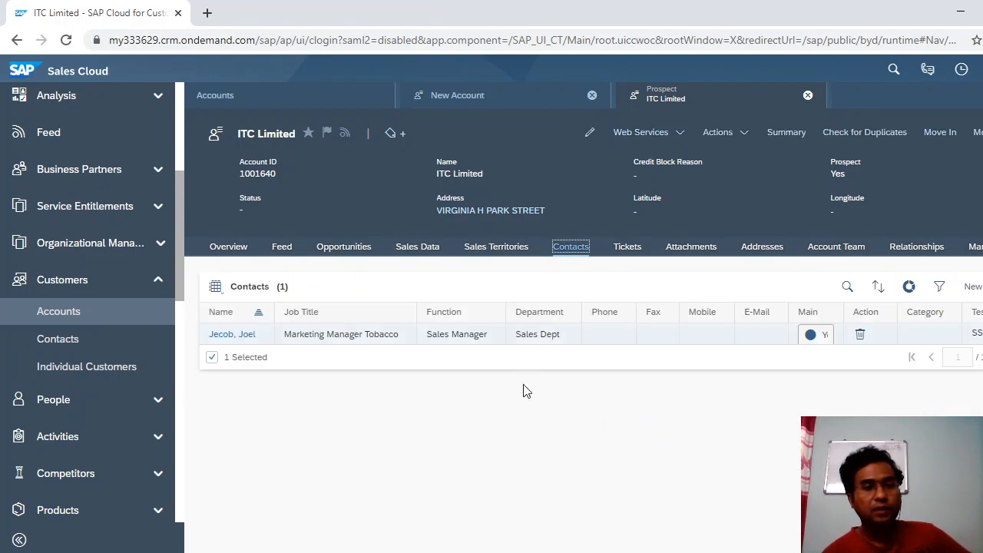
Preview the Marketing Manager Tobacco contact's quick view, scroll it, then open the full contact record.
click(234, 337)
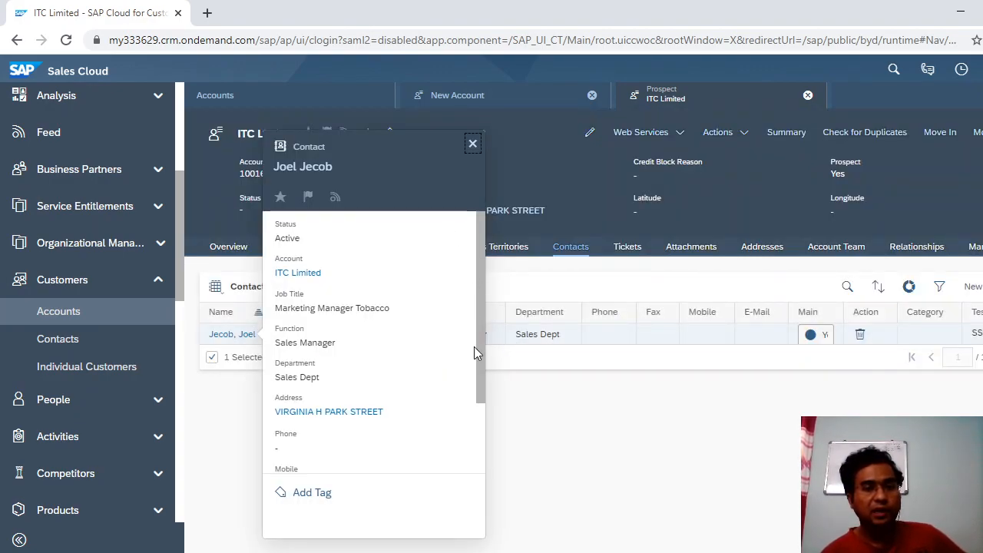
drag(484, 355, 479, 311)
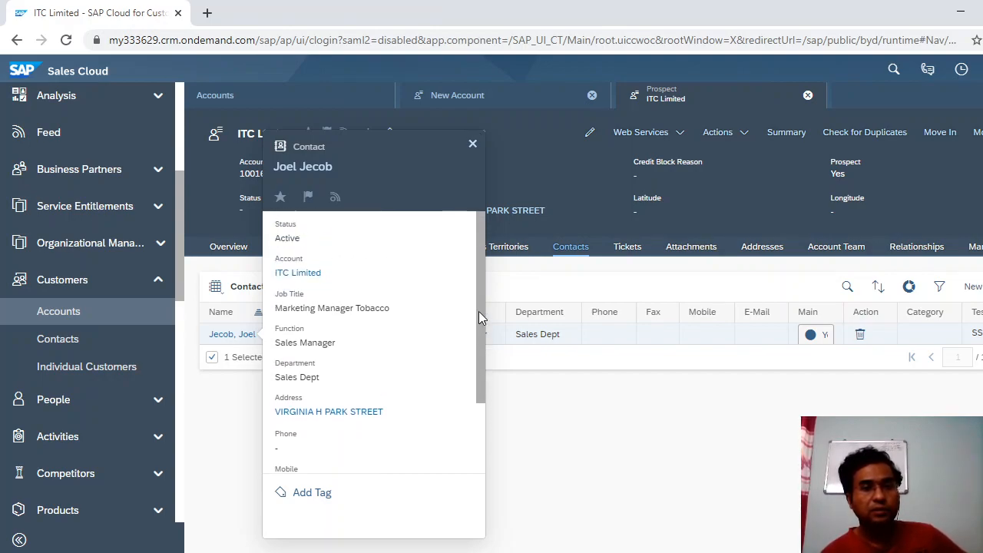
click(568, 428)
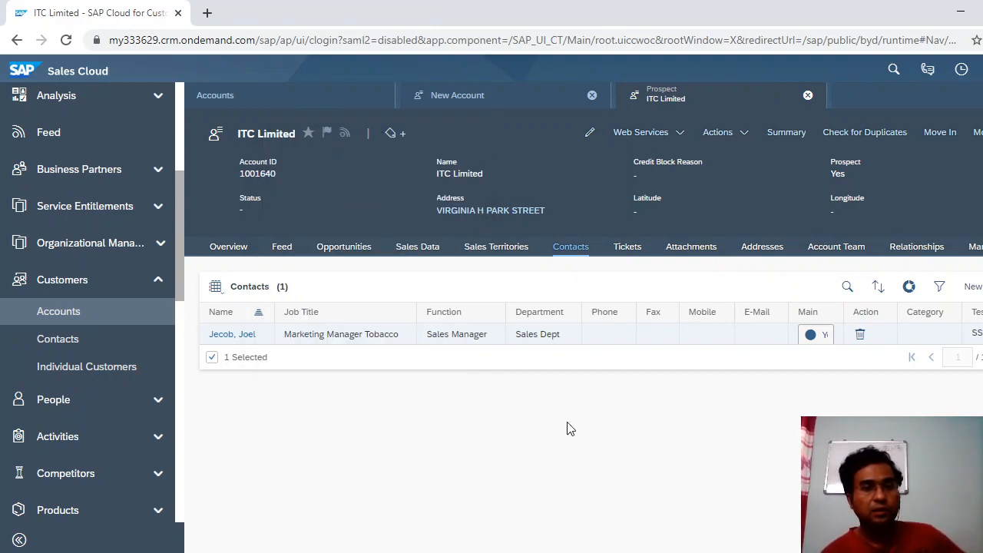
click(244, 340)
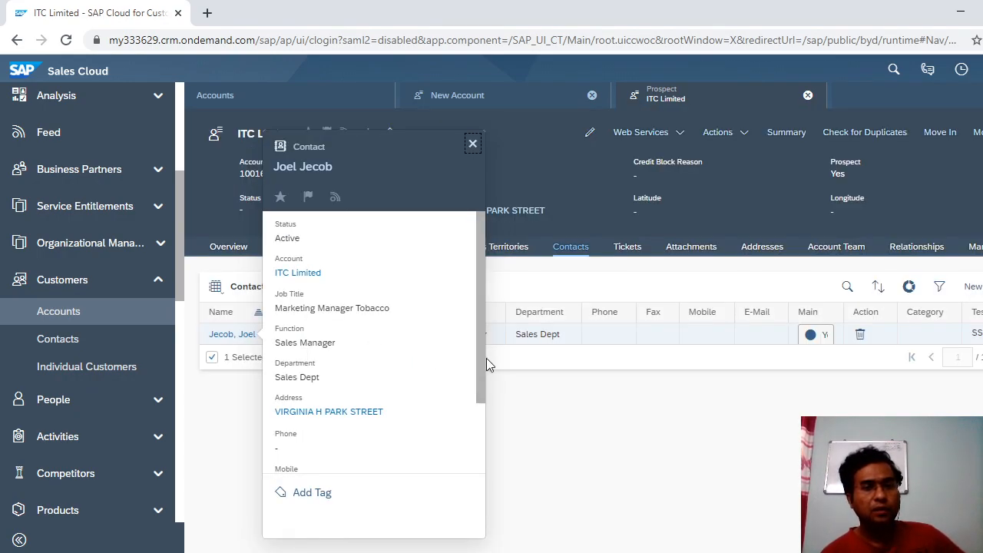
drag(483, 361, 481, 424)
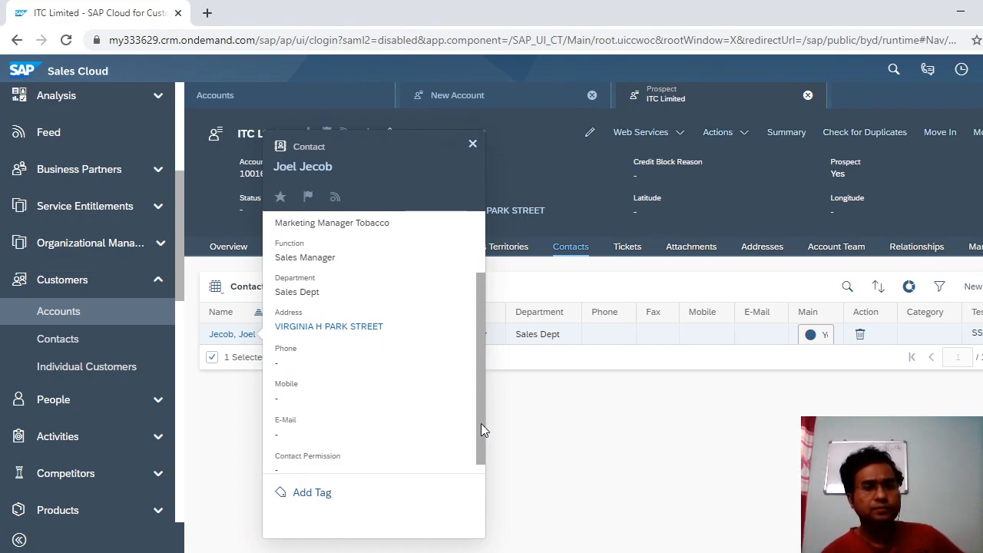
drag(482, 298, 476, 238)
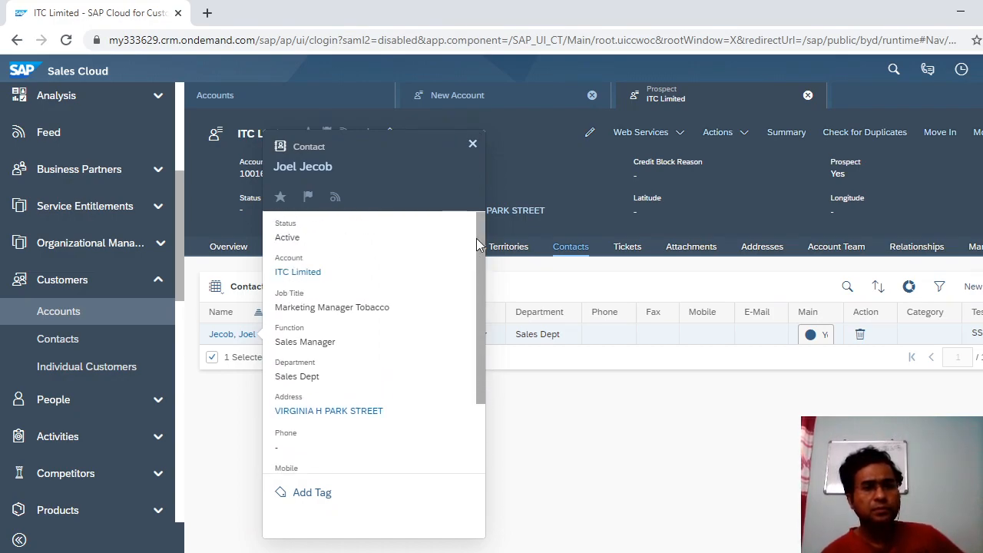
click(655, 458)
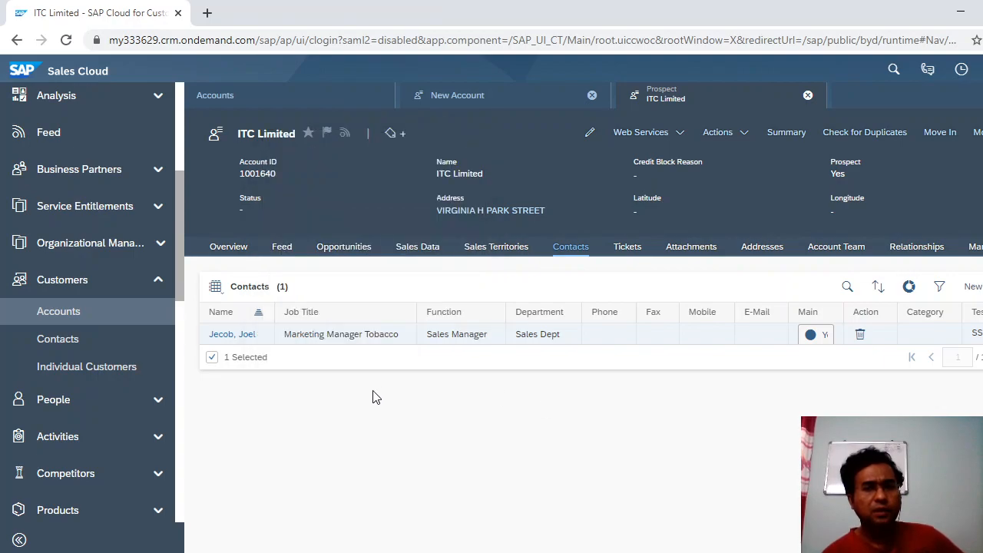
click(235, 334)
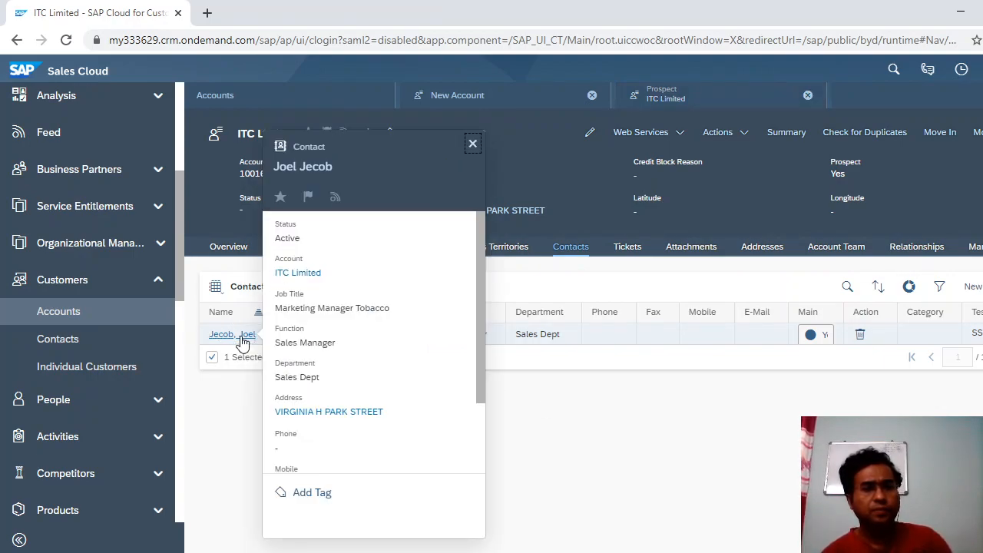
drag(481, 378, 481, 431)
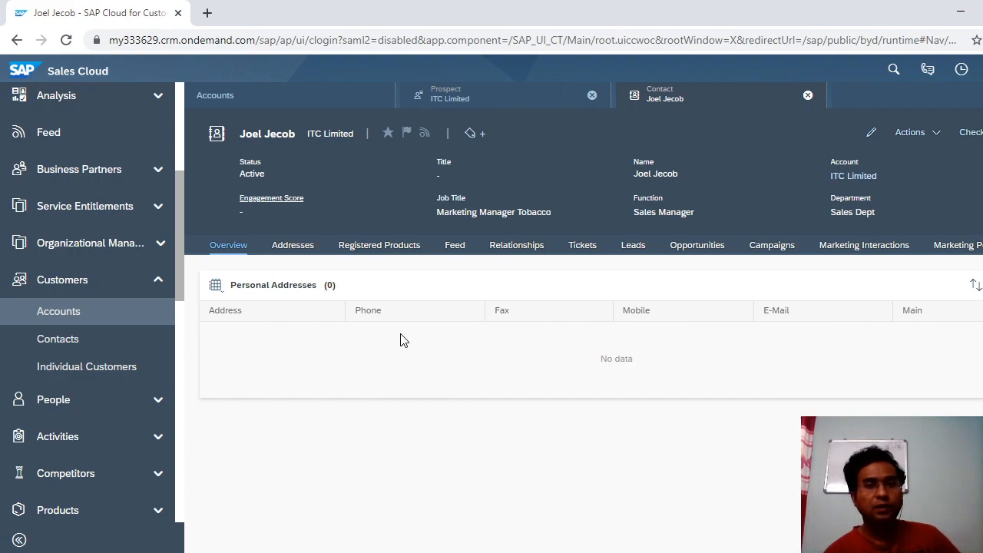
Check the engagement score explanation and the contact's addresses and registered products.
click(274, 201)
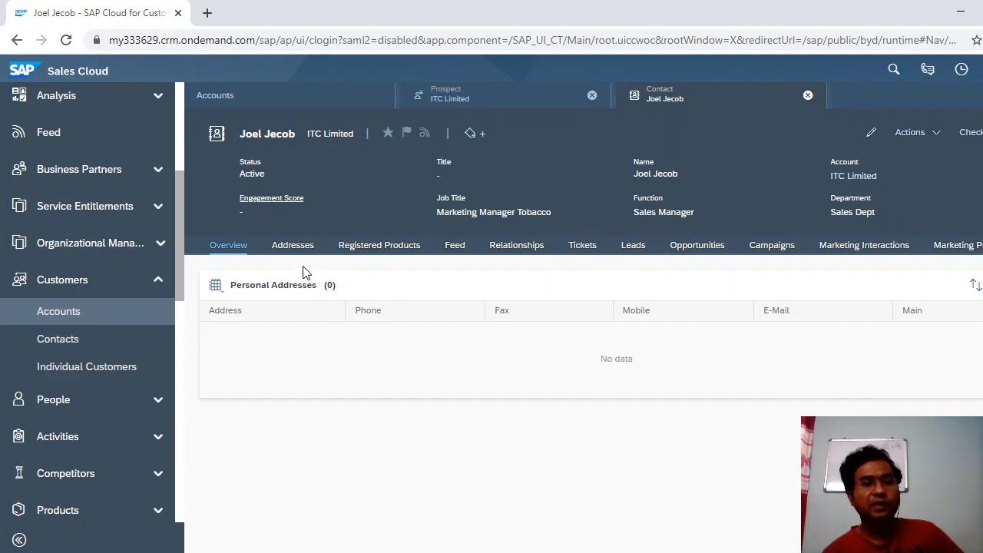
click(291, 249)
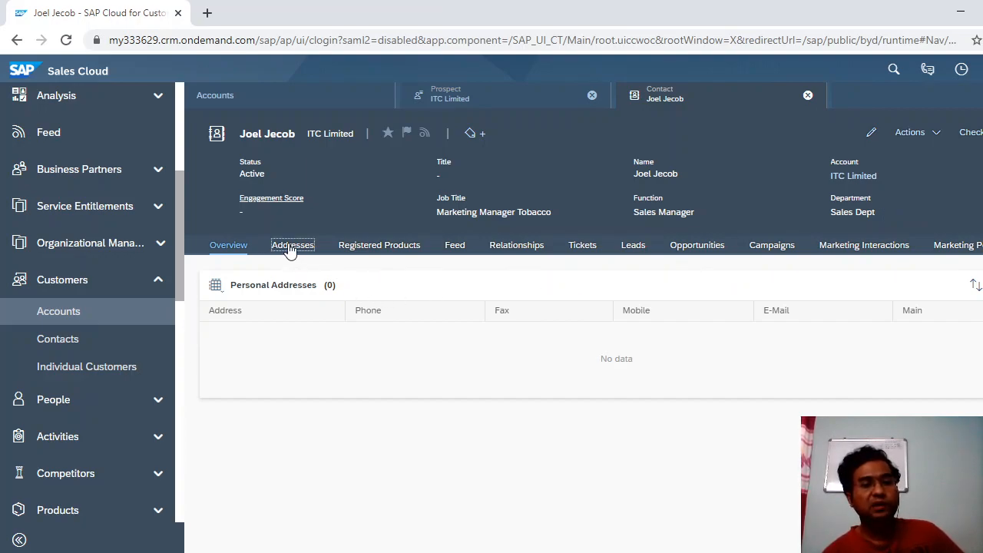
click(380, 248)
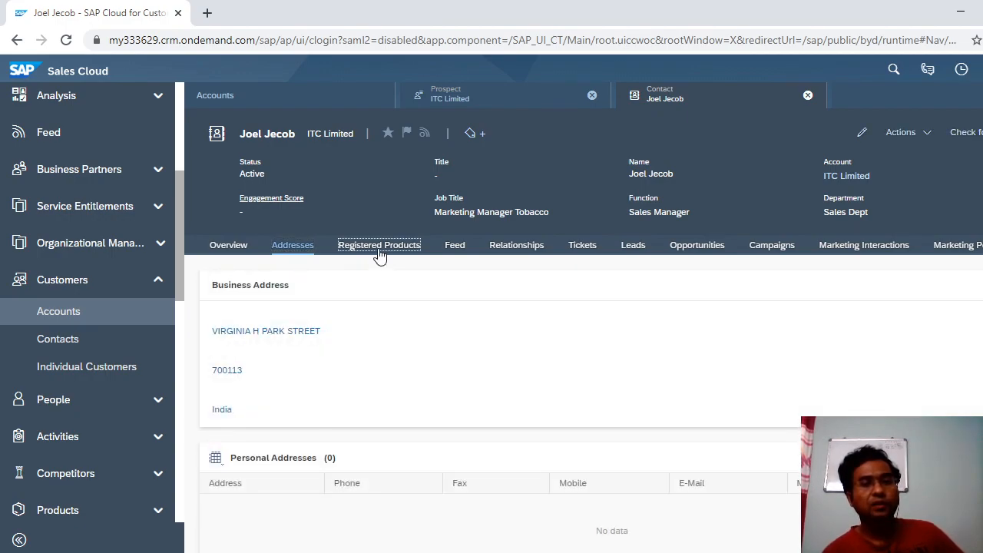
Review the contact's relationships, leads and opportunities, then return to the ITC Limited account.
click(519, 247)
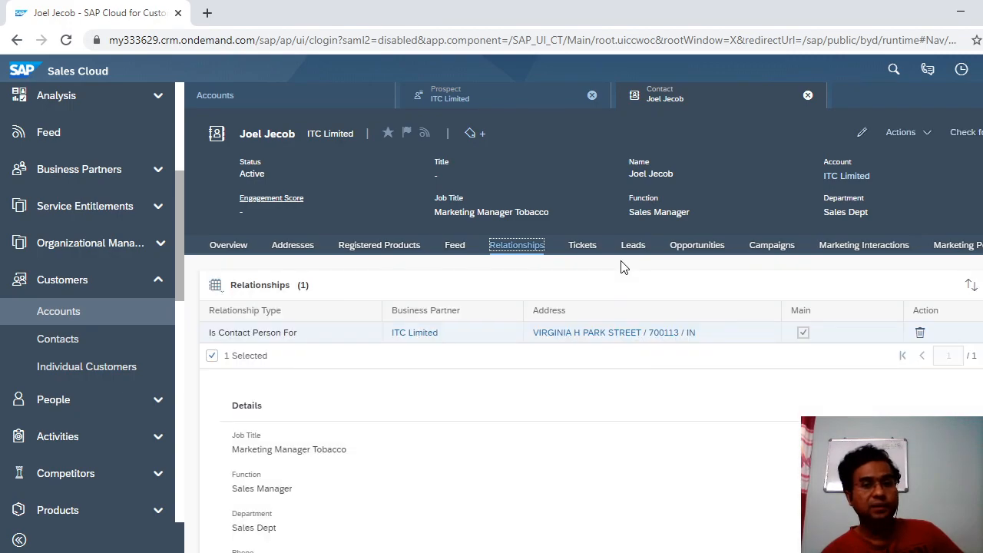
scroll(584, 353, down, 2)
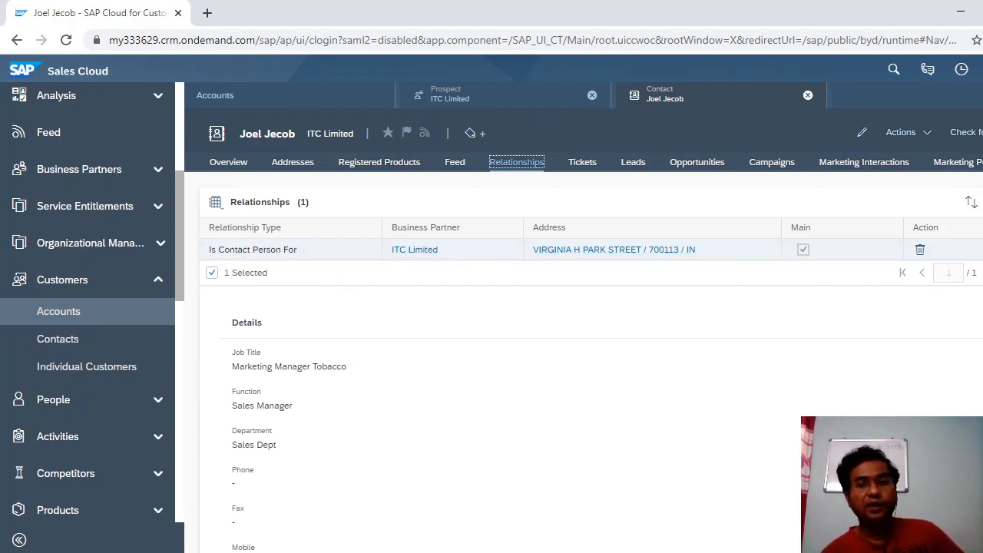
scroll(673, 274, up, 2)
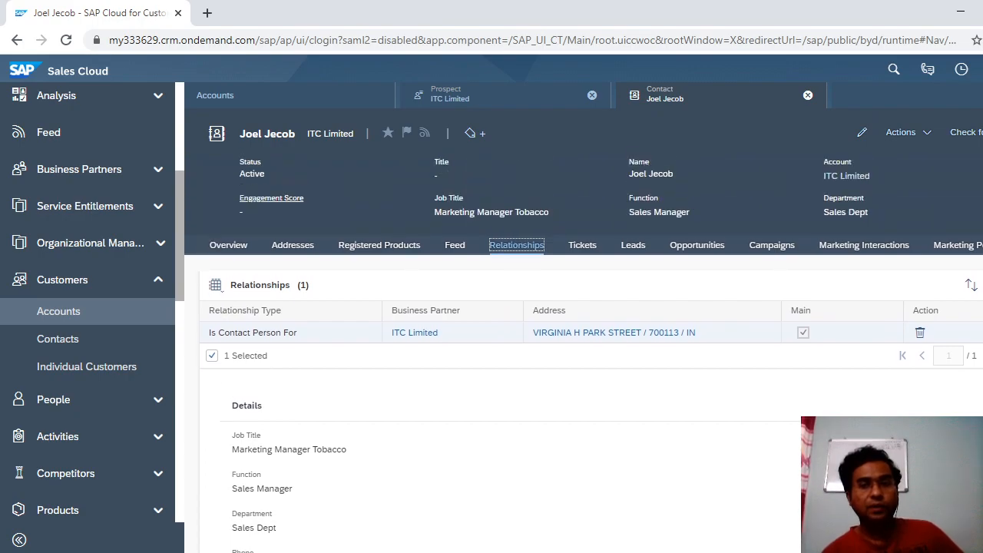
click(628, 254)
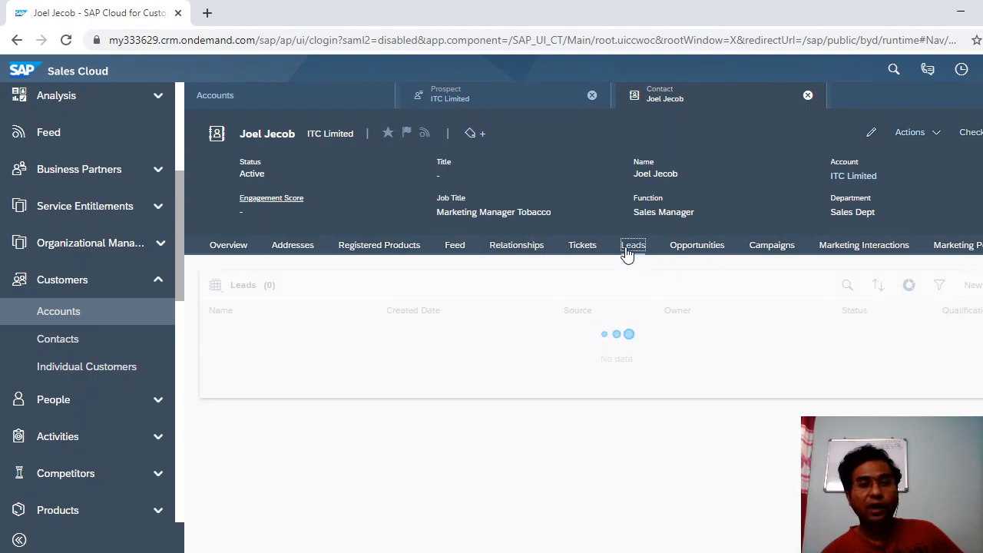
click(692, 252)
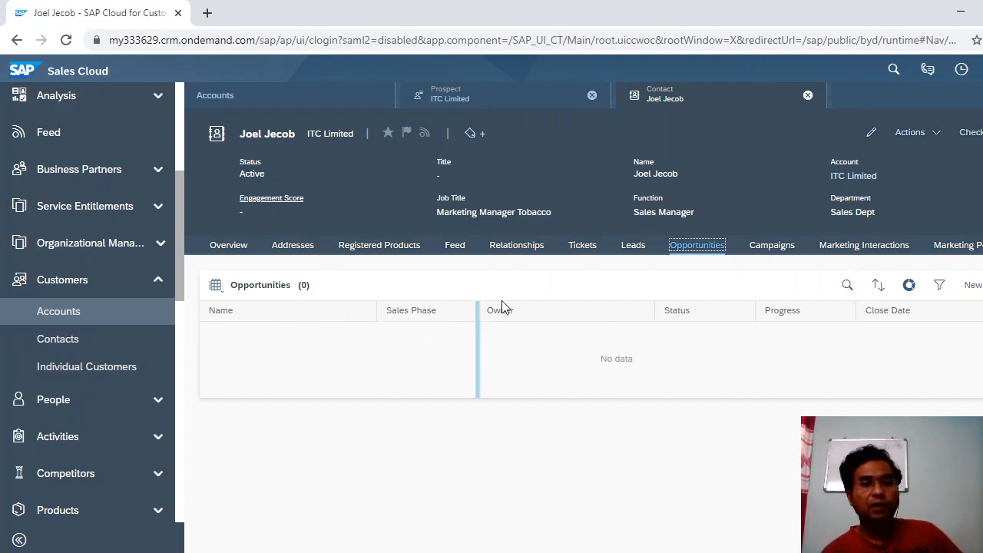
click(858, 178)
click(854, 176)
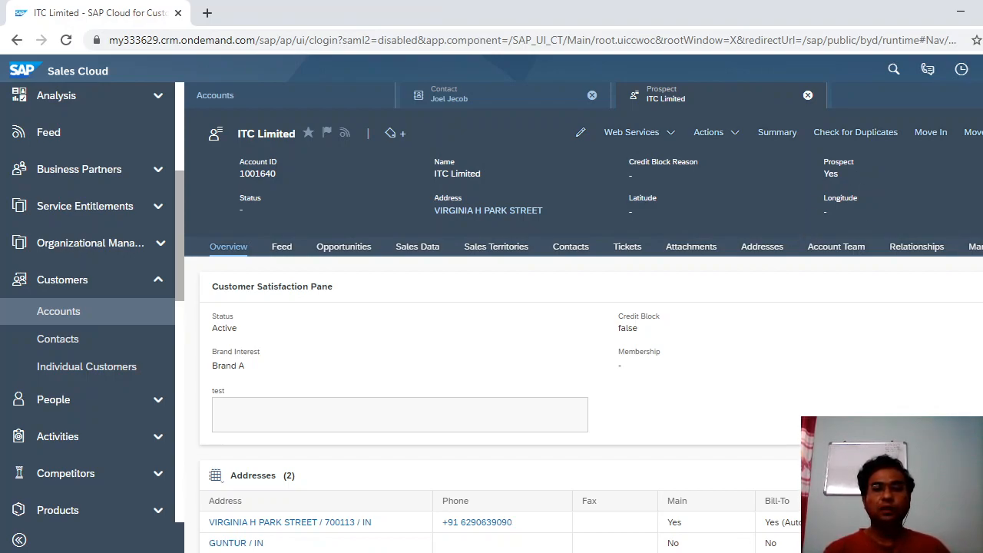
Show ITC Limited's empty Attachments section and scroll the tab strip through to the last sections.
click(982, 247)
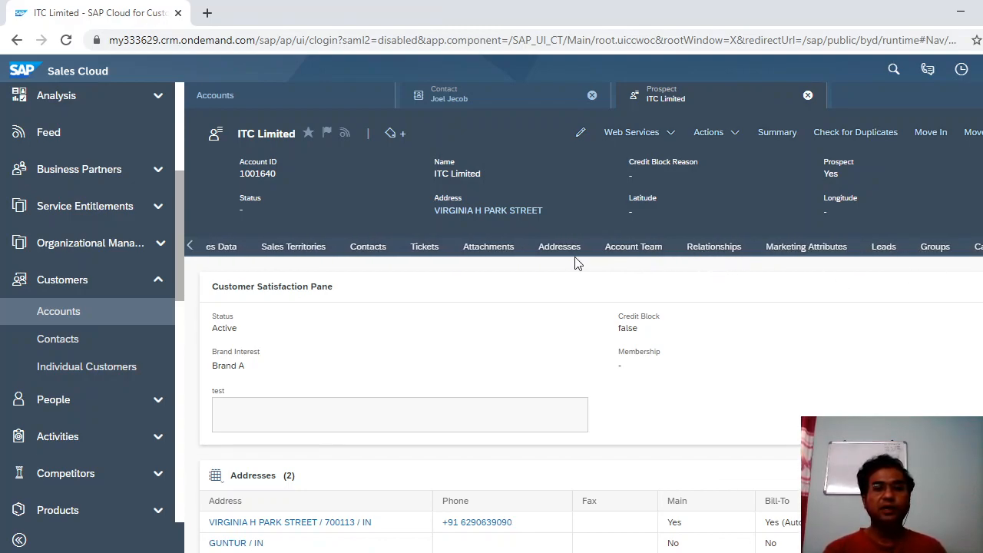
click(486, 256)
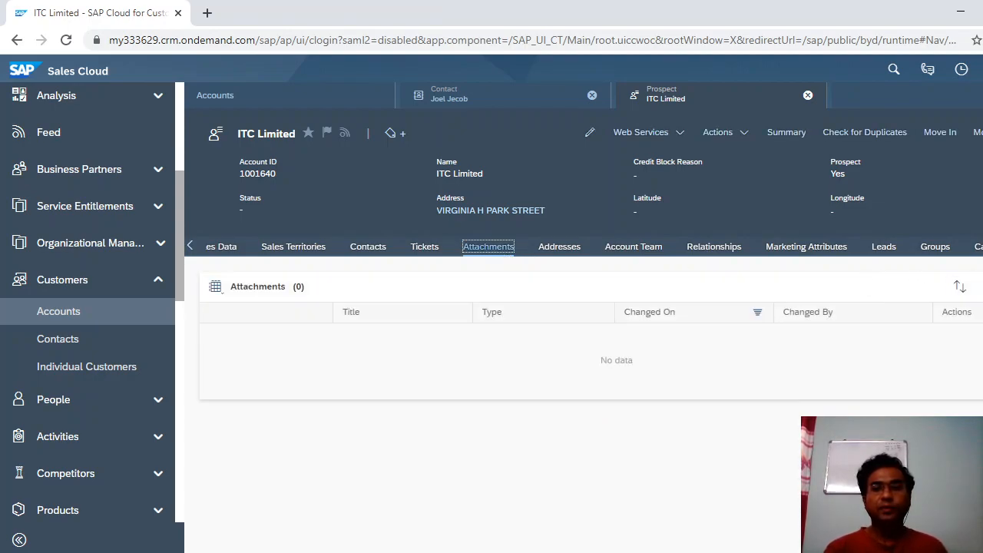
click(981, 246)
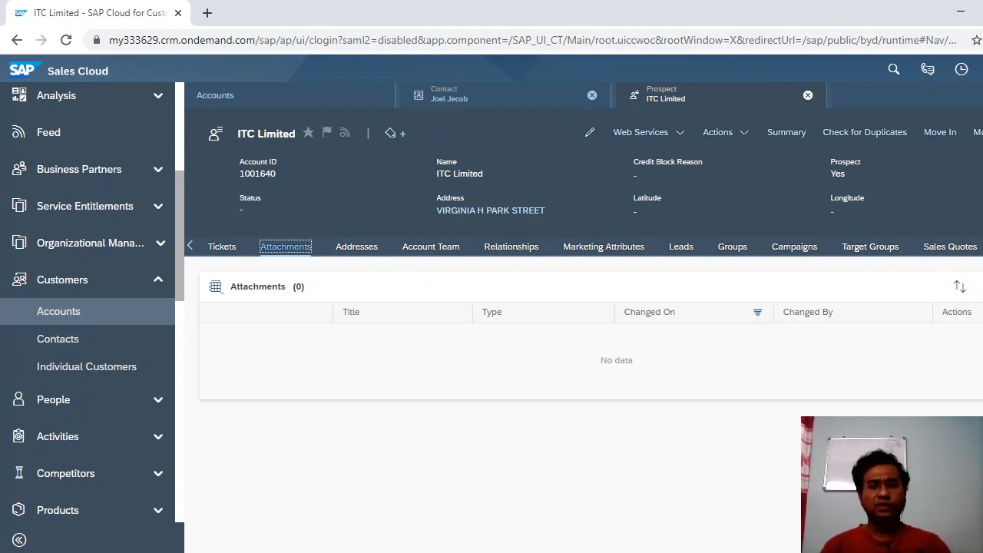
click(982, 246)
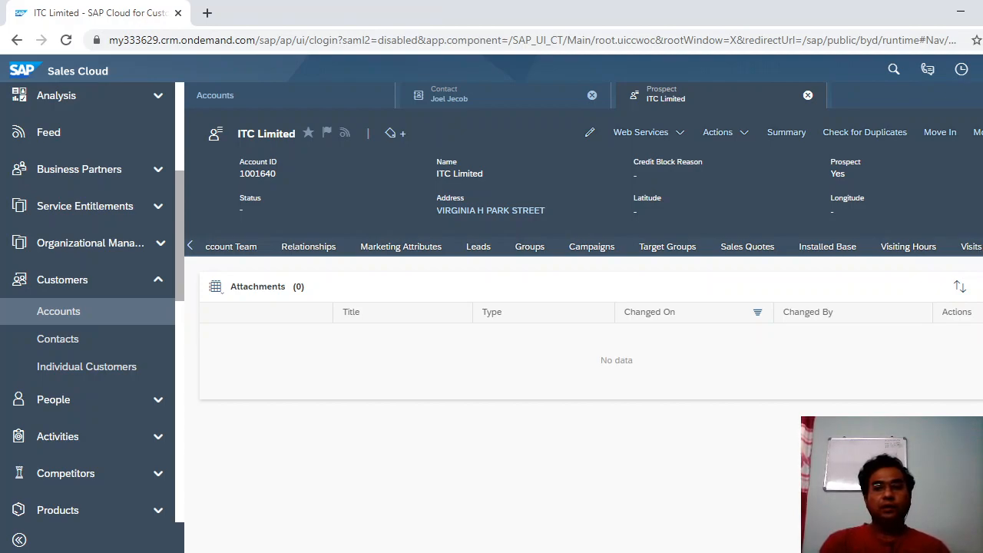
click(982, 246)
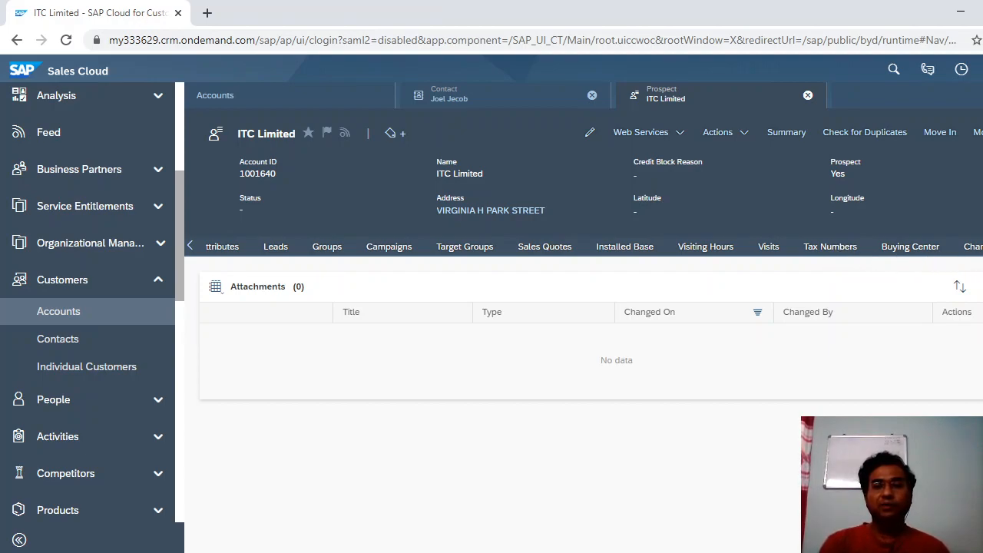
click(982, 247)
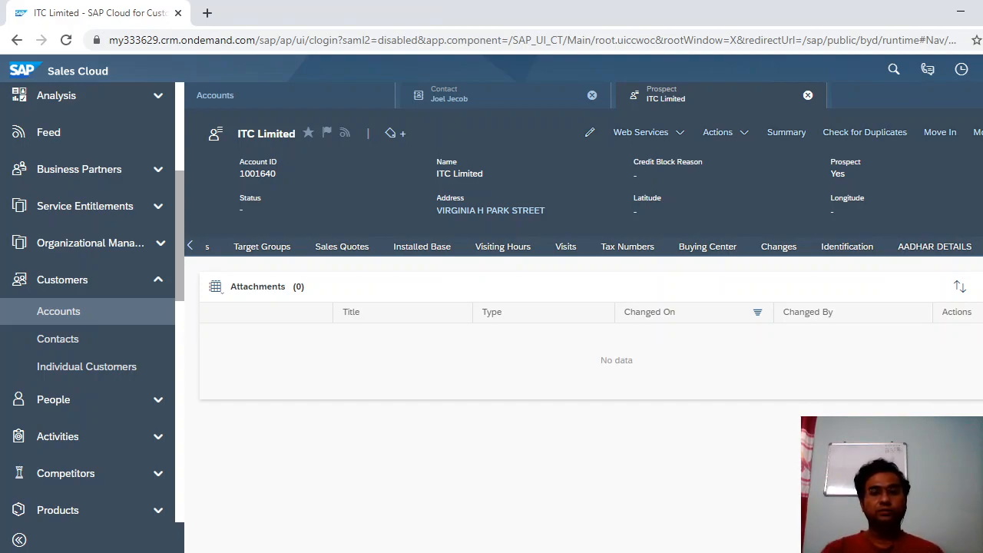
click(981, 247)
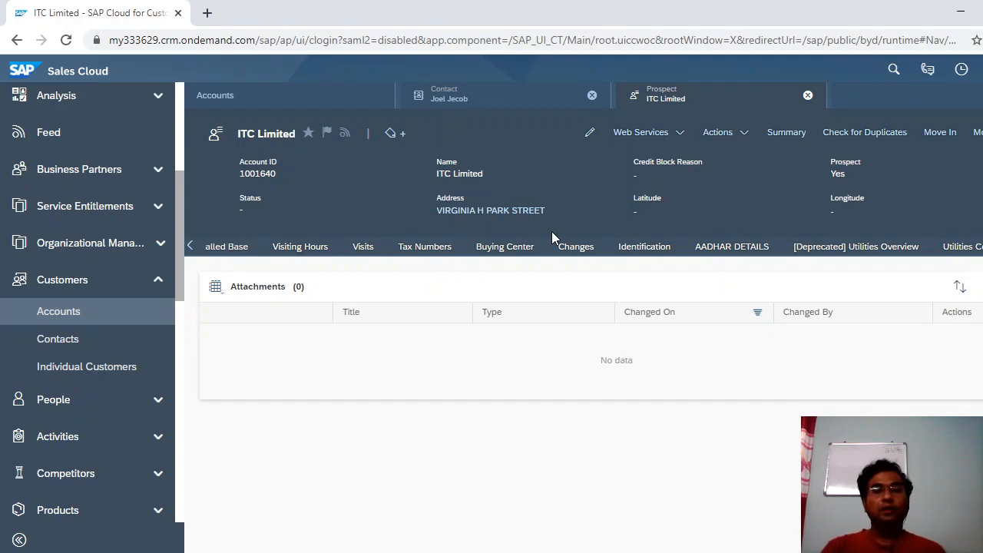
Review ITC Limited's 10-edit change history, then switch to the PowerPoint Account Master training deck.
click(566, 253)
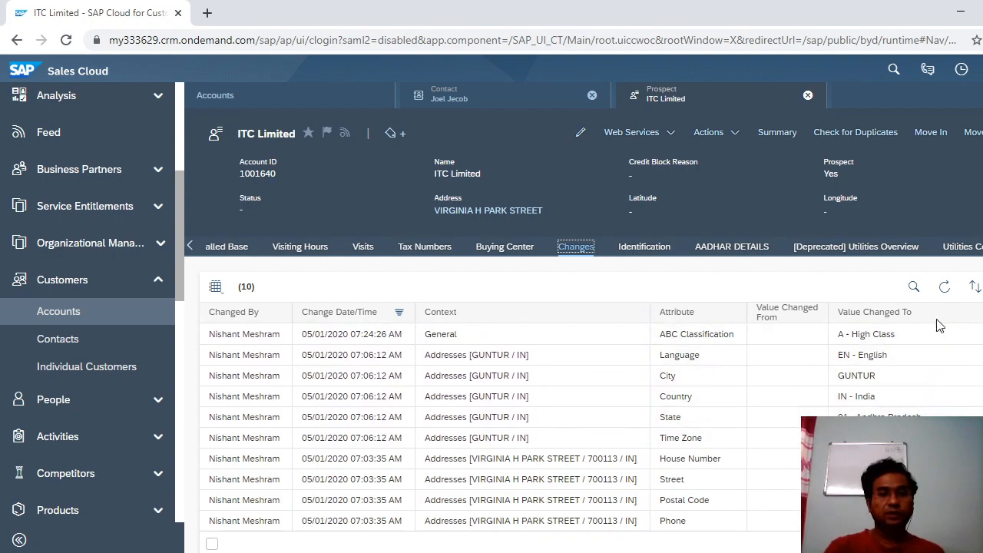
click(982, 247)
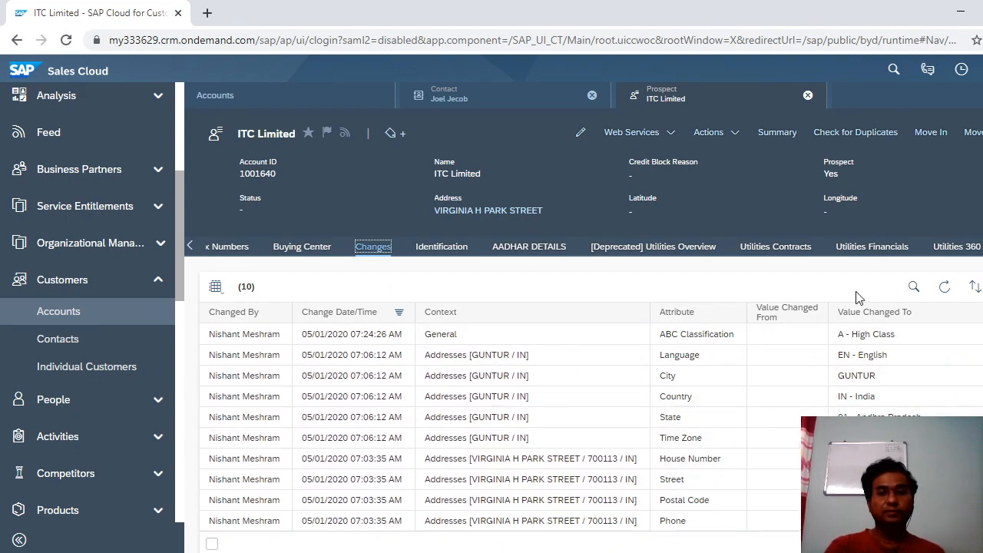
click(982, 247)
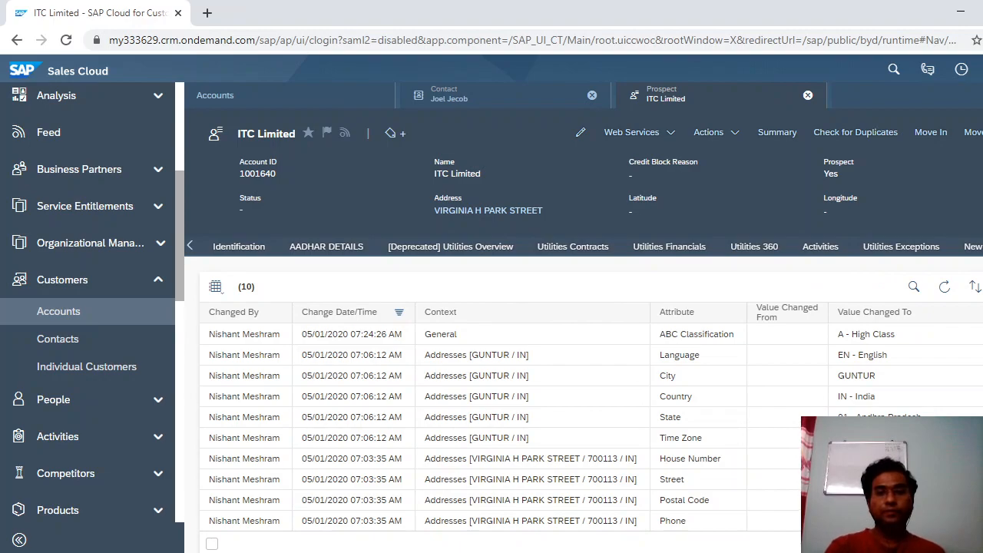
click(982, 247)
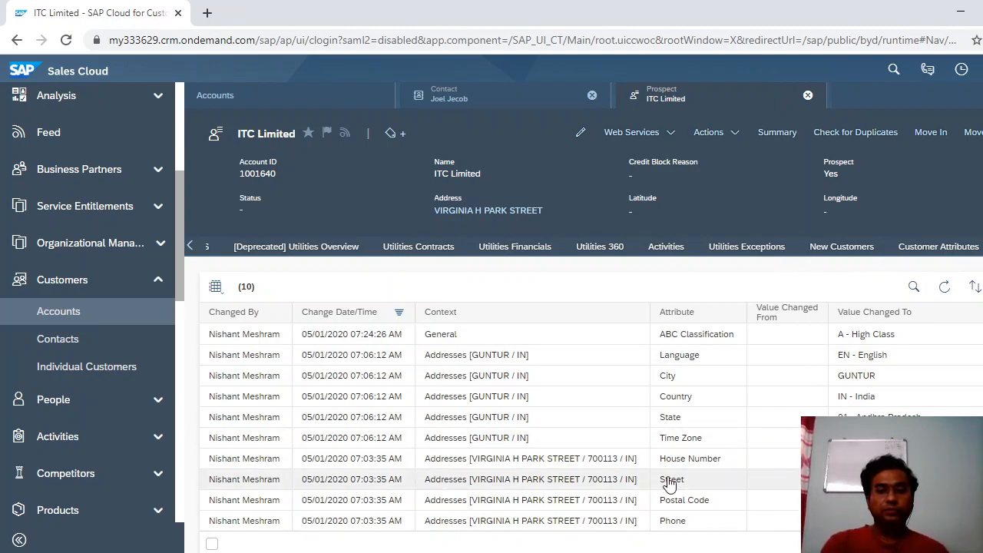
key(alt+Tab)
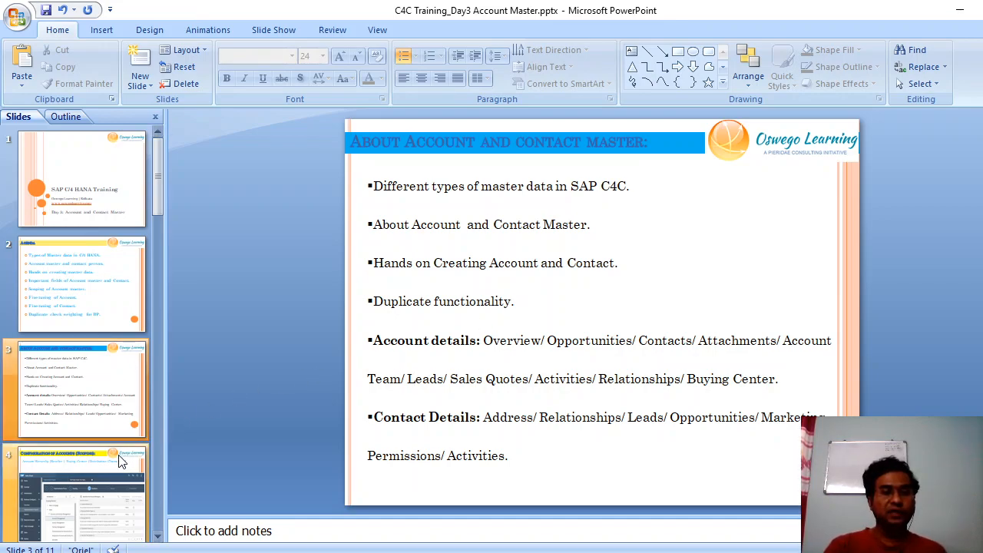
Present slide 4, Configuration of Accounts (Scoping), full screen, then return to SAP Sales Cloud.
click(81, 492)
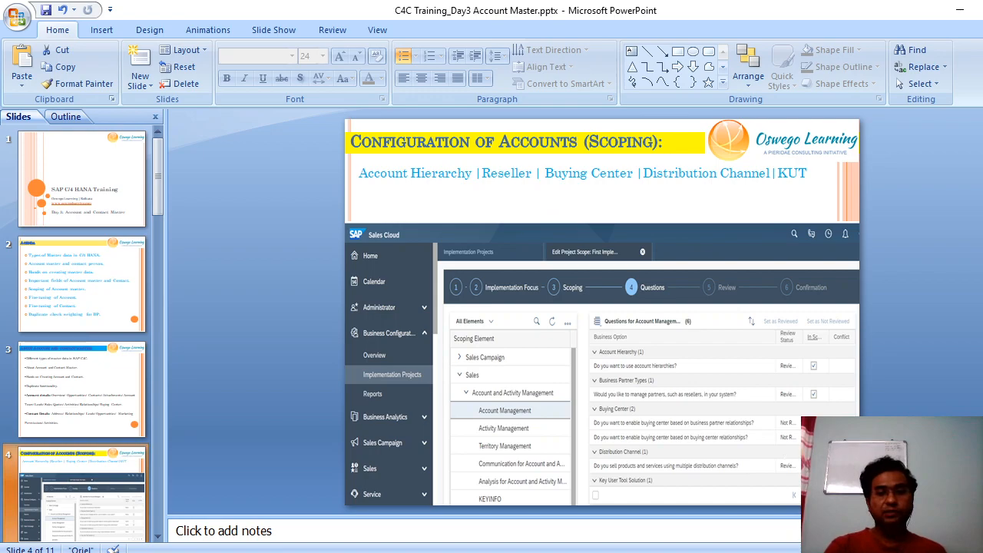
key(shift+F5)
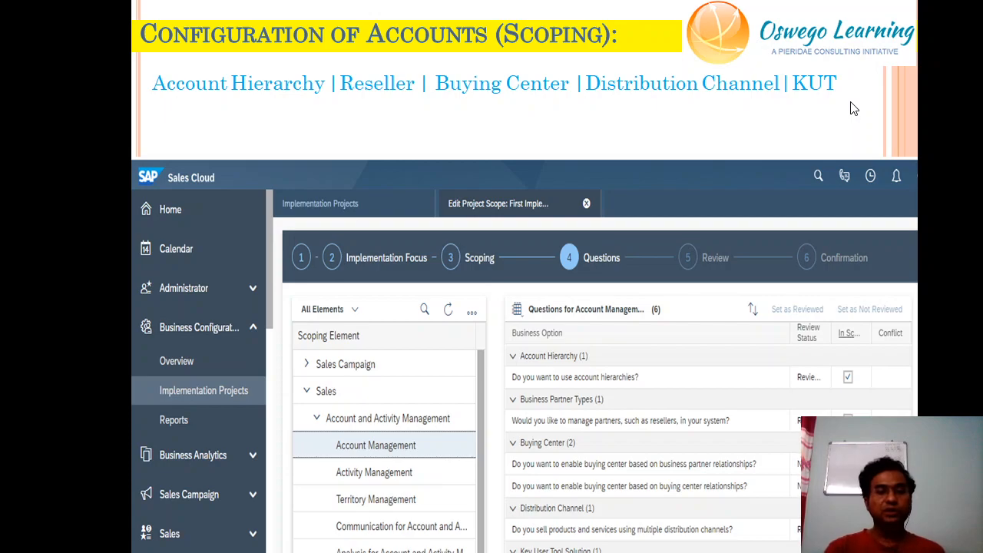
key(Escape)
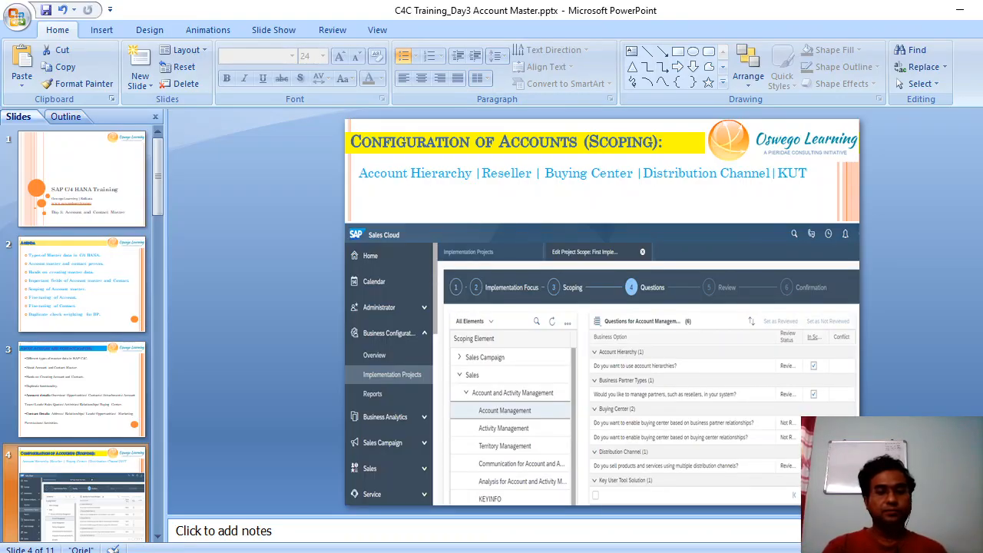
click(472, 523)
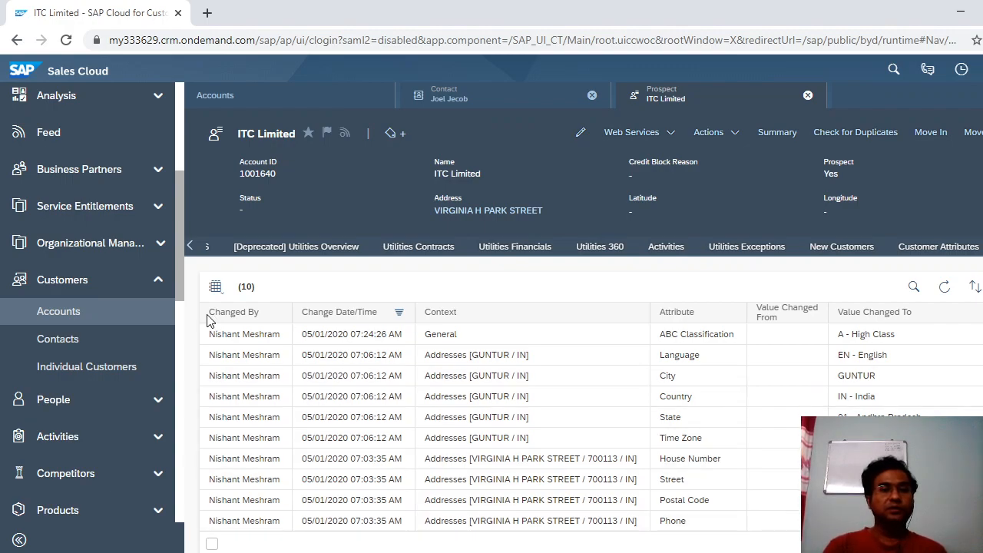
Open Implementation Projects under Business Configuration and select the First Implementation project.
drag(182, 281, 175, 158)
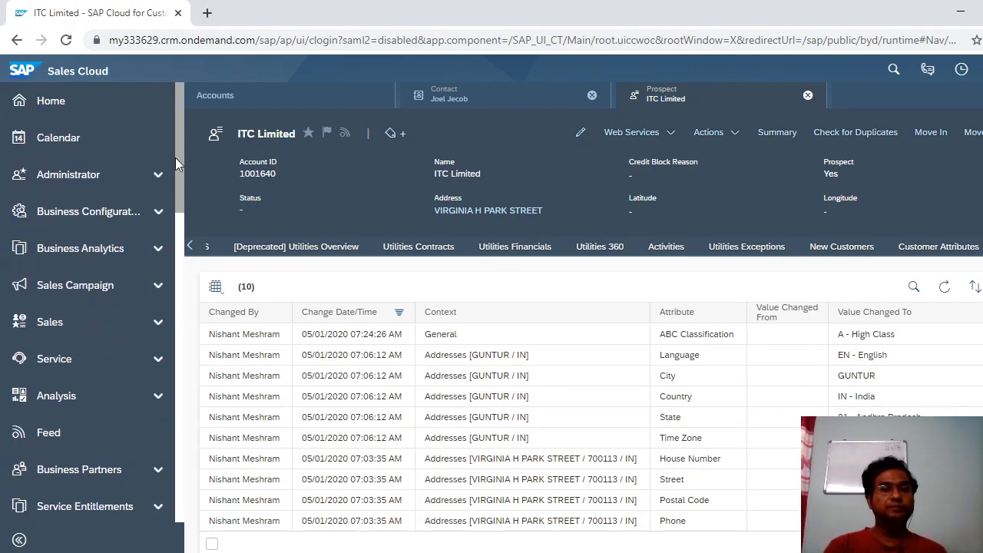
click(157, 216)
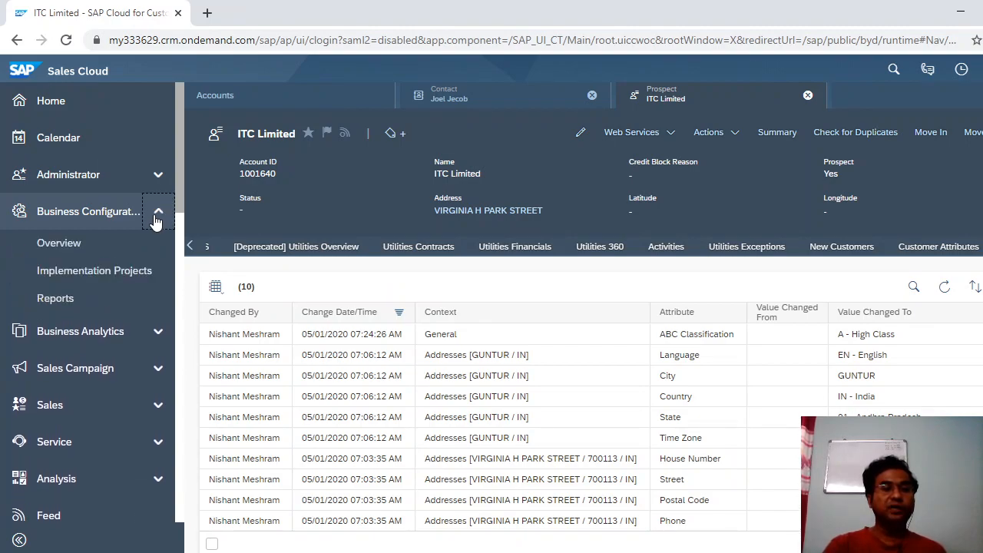
click(132, 280)
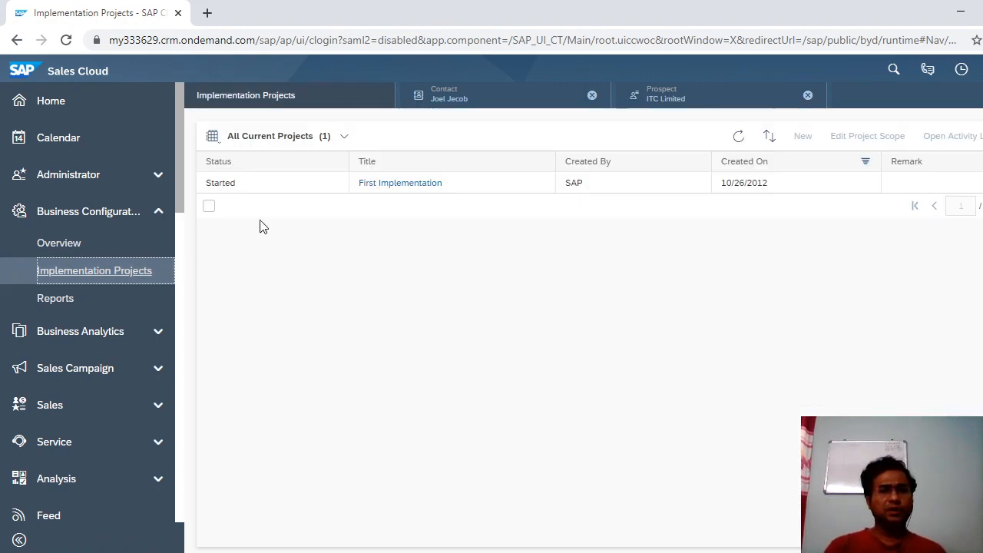
click(318, 192)
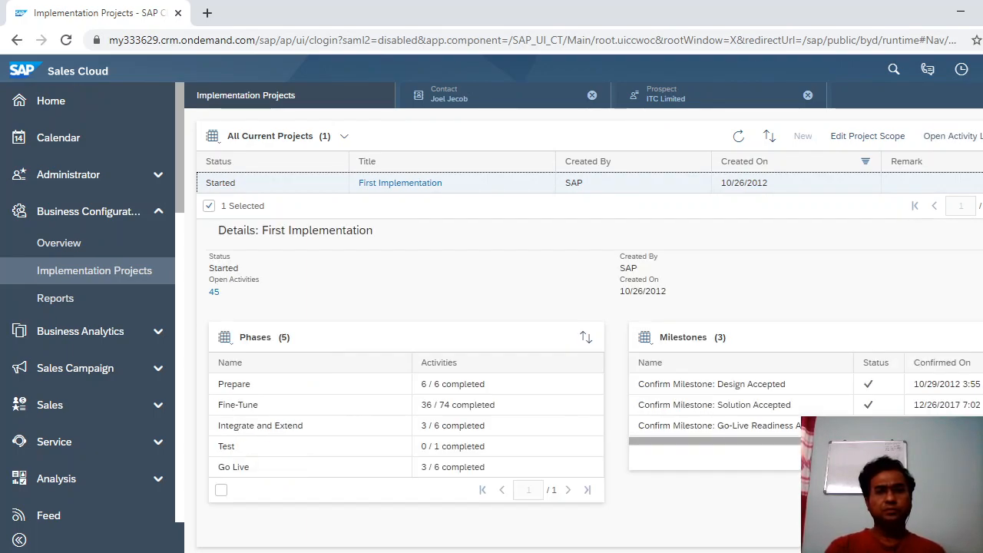
Open First Implementation's activity list, showing 93 activities: 45 open and 48 closed.
click(368, 392)
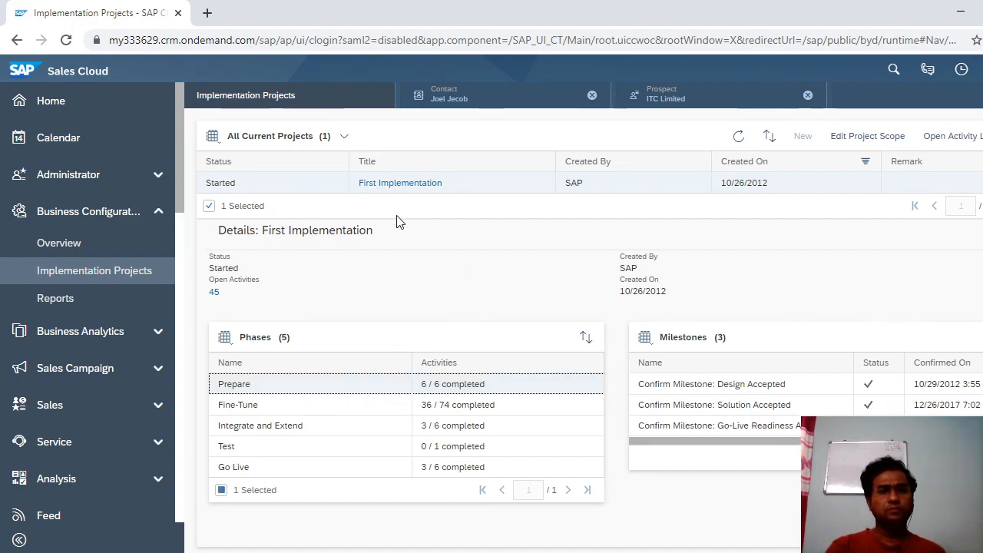
click(326, 190)
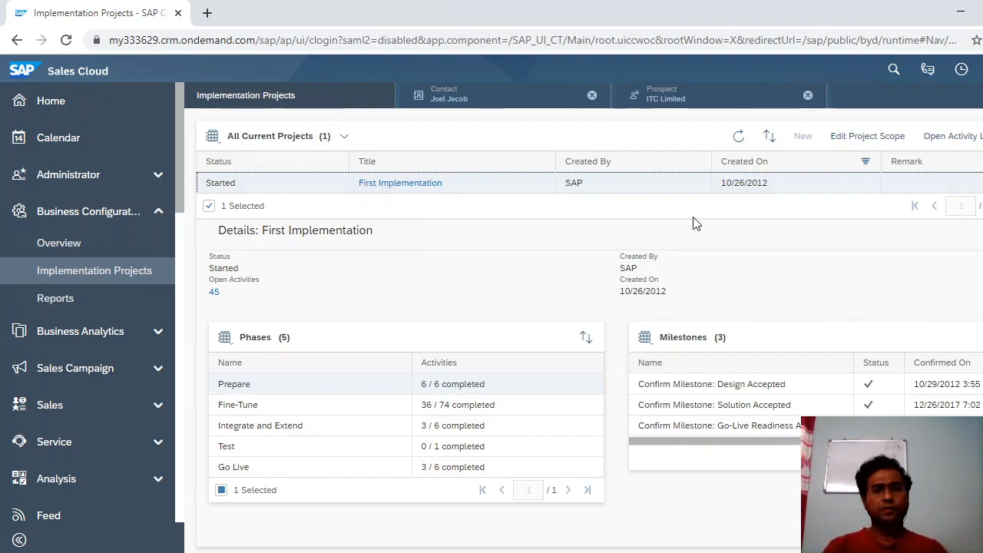
click(966, 141)
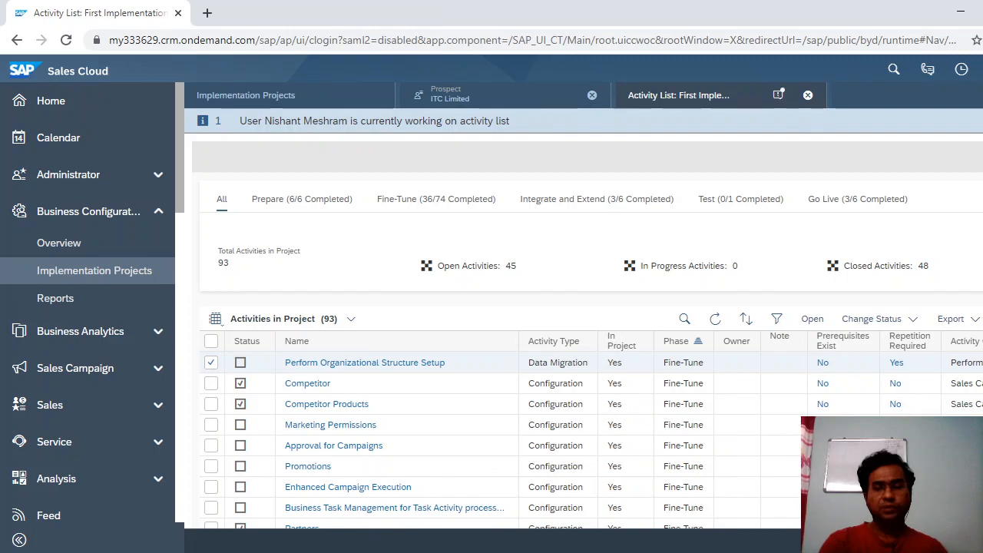
Scroll through the activity list, then close it to return to First Implementation's details.
scroll(583, 323, down, 1)
scroll(584, 323, down, 1)
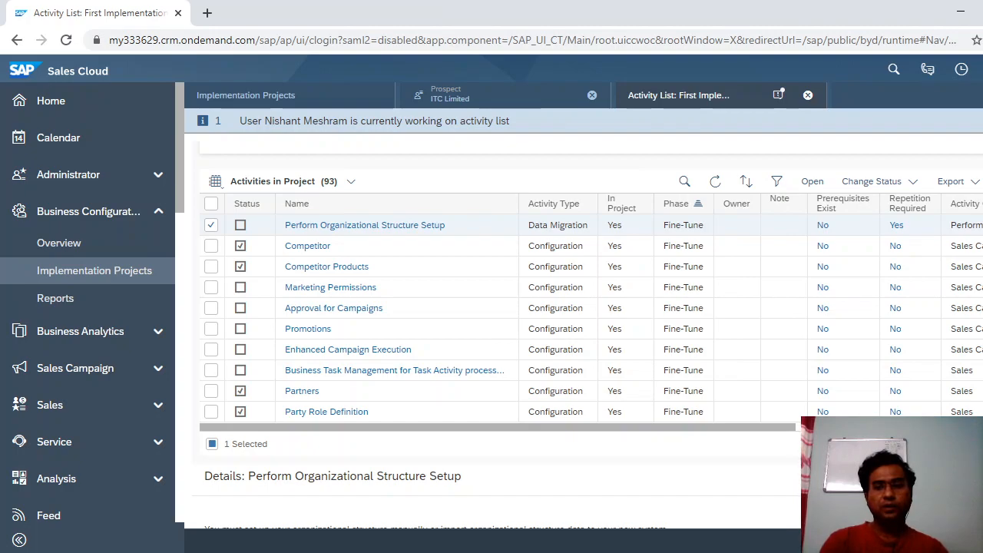
click(809, 95)
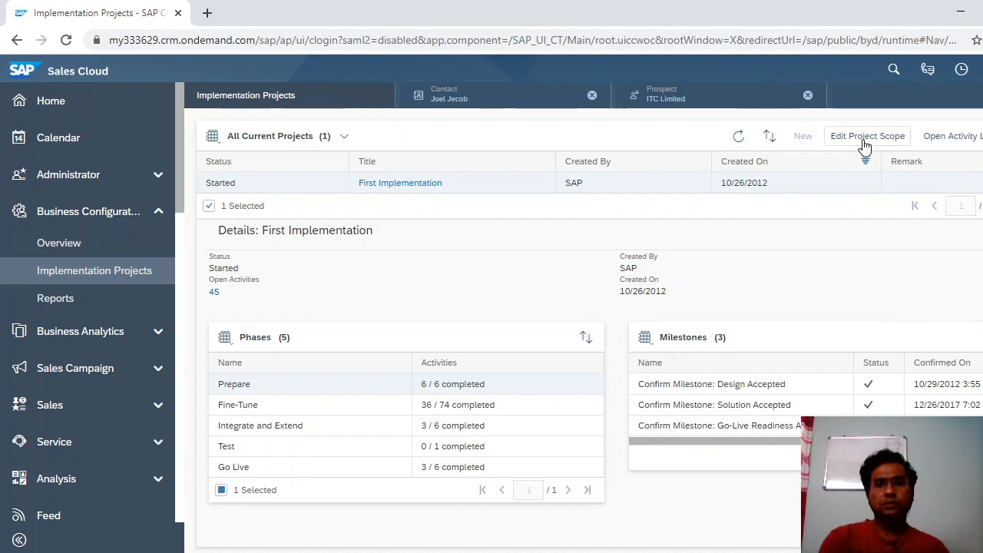
Open the locked project scope wizard, close the contact and wizard tabs, returning to Implementation Projects.
click(864, 138)
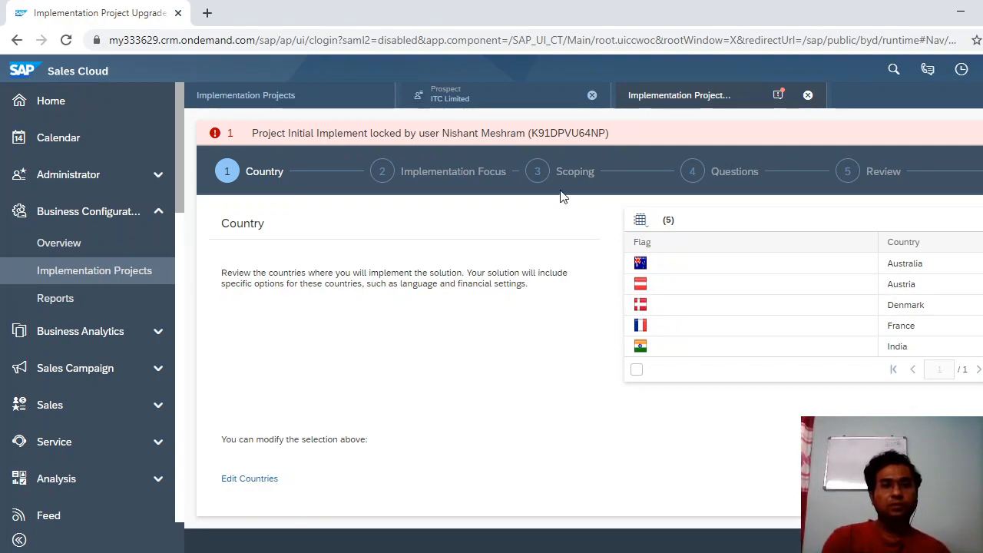
click(505, 93)
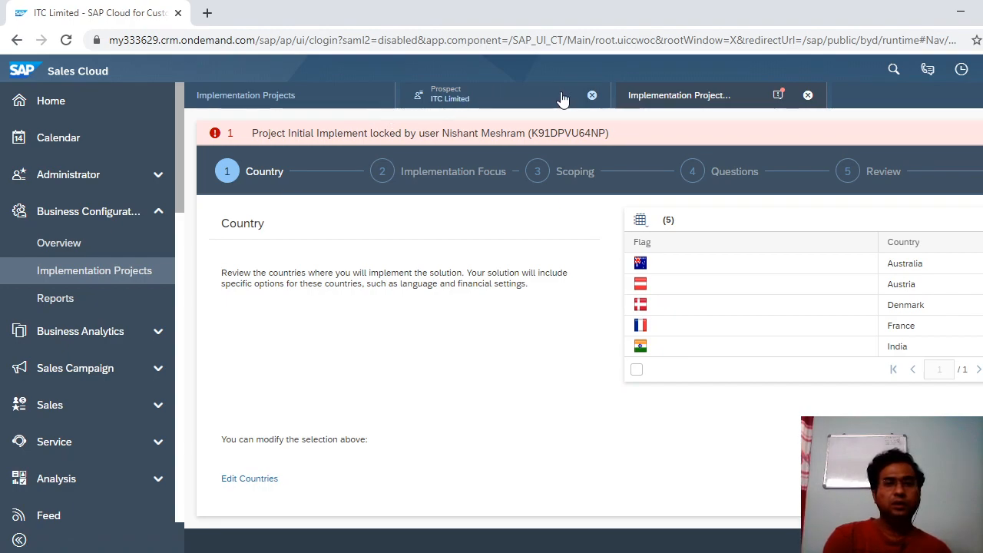
click(591, 98)
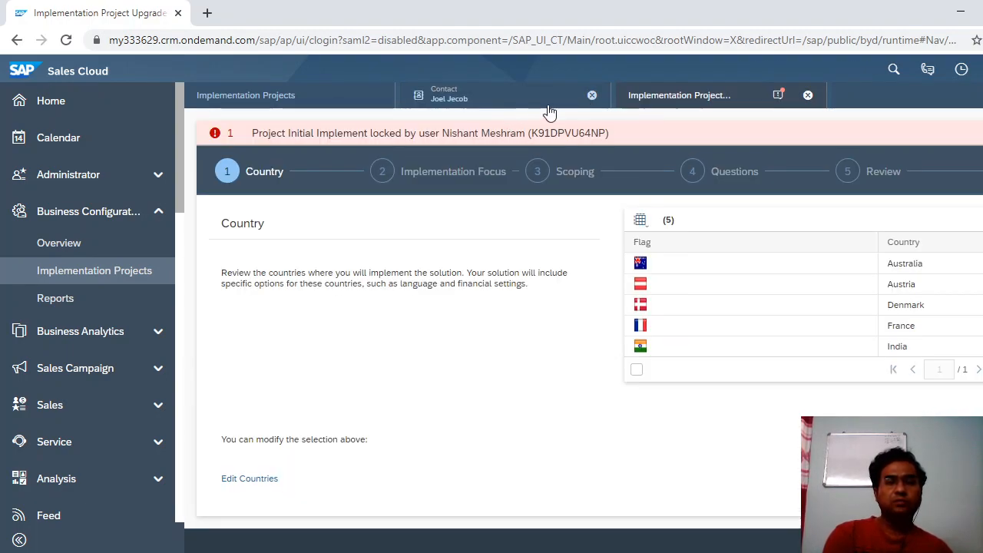
click(591, 98)
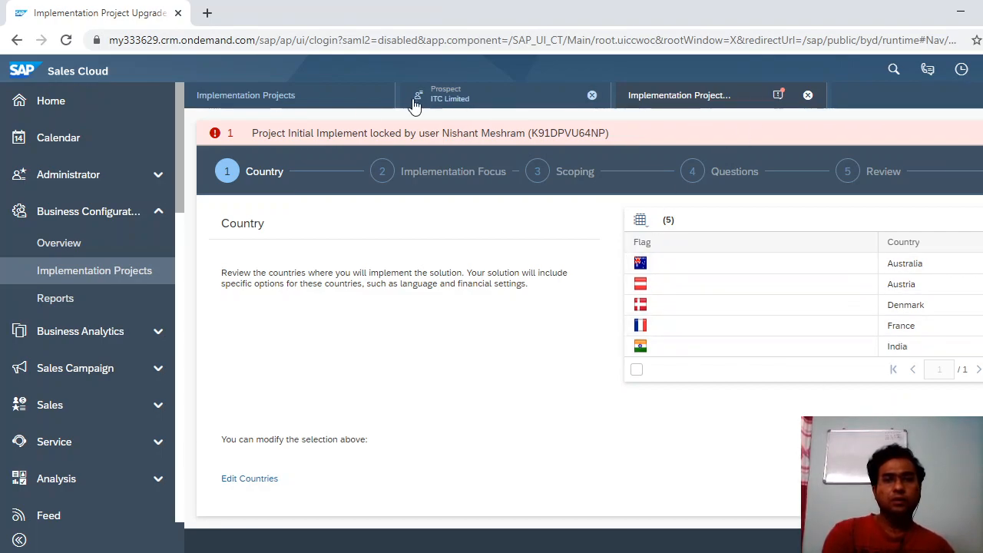
click(340, 108)
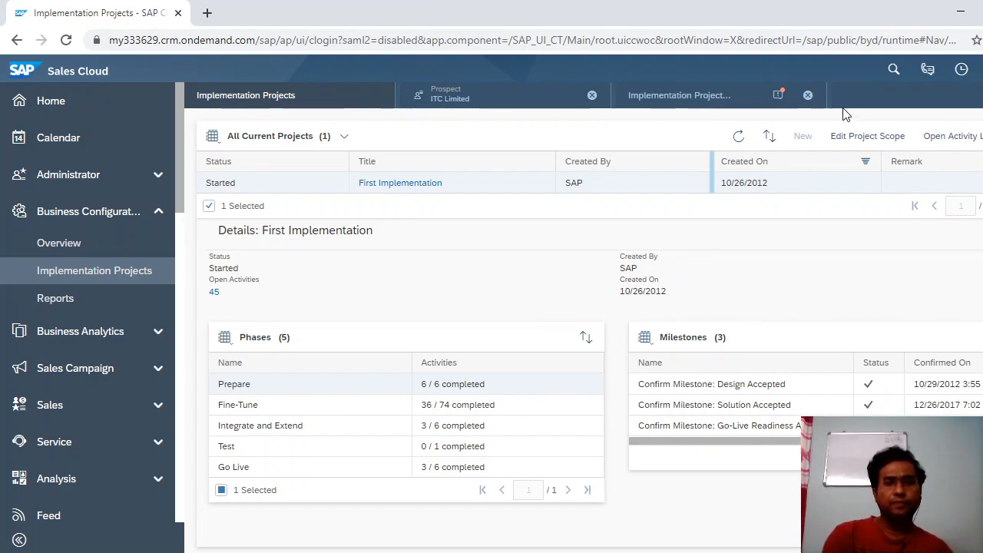
click(741, 104)
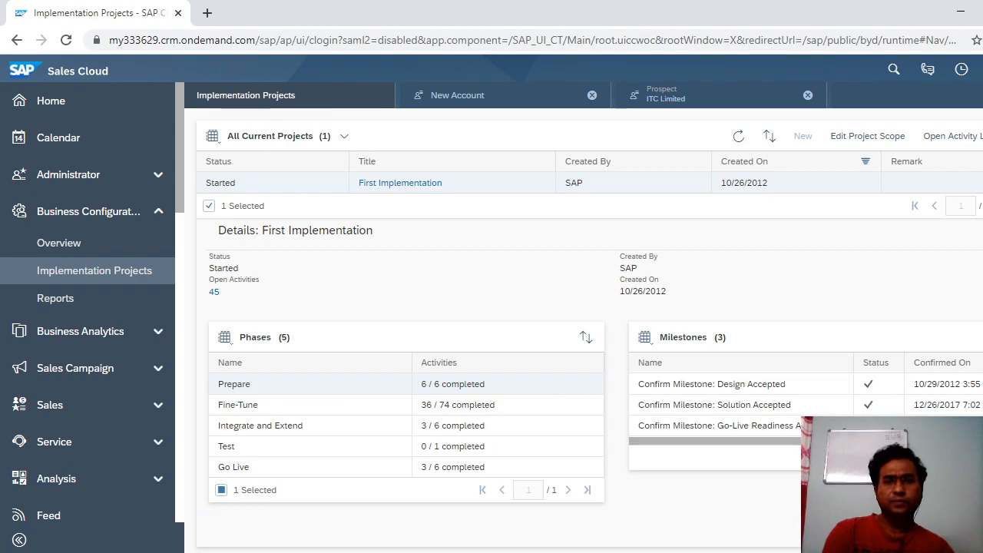
Close the ITC Limited prospect, the unsaved new account and the activity-list tabs, then reopen First Implementation's scope.
click(808, 96)
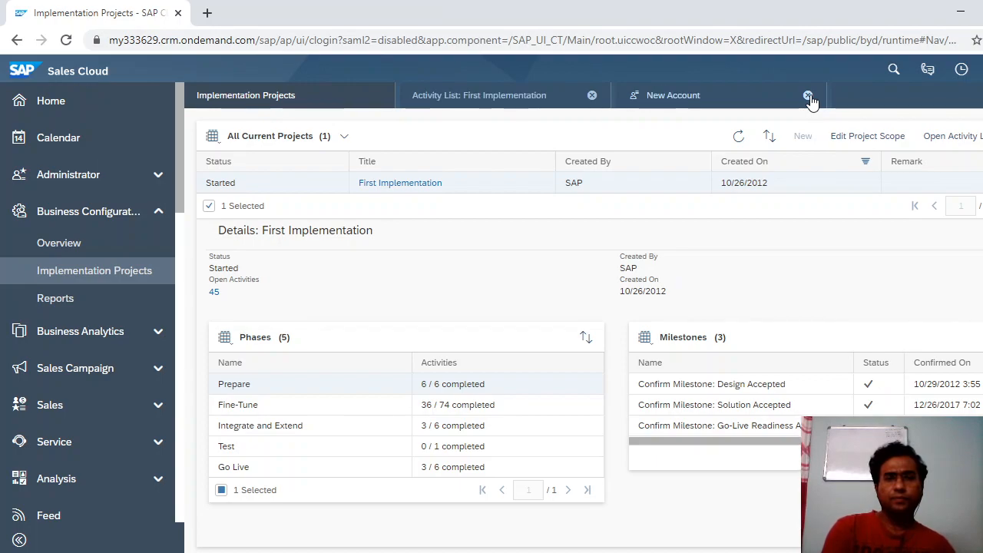
click(808, 96)
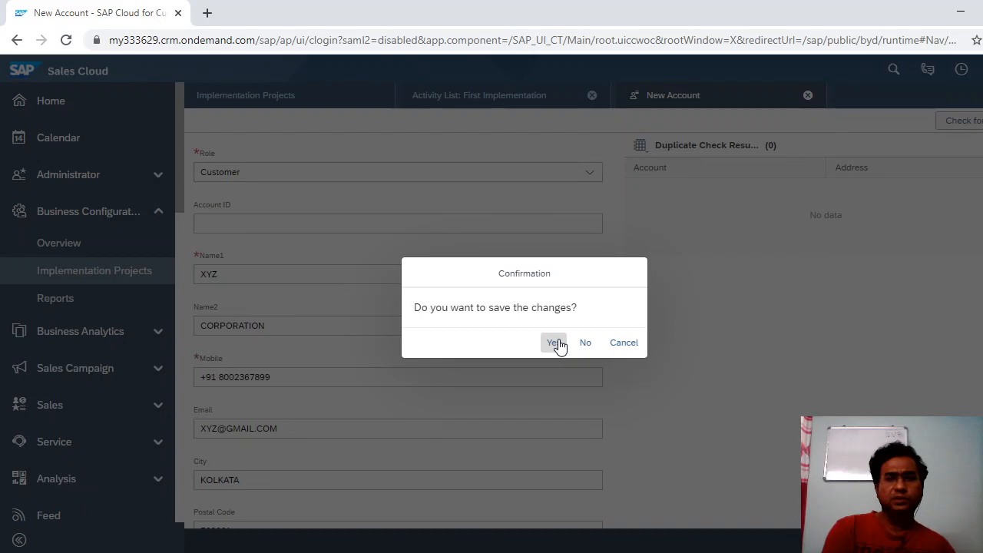
click(583, 345)
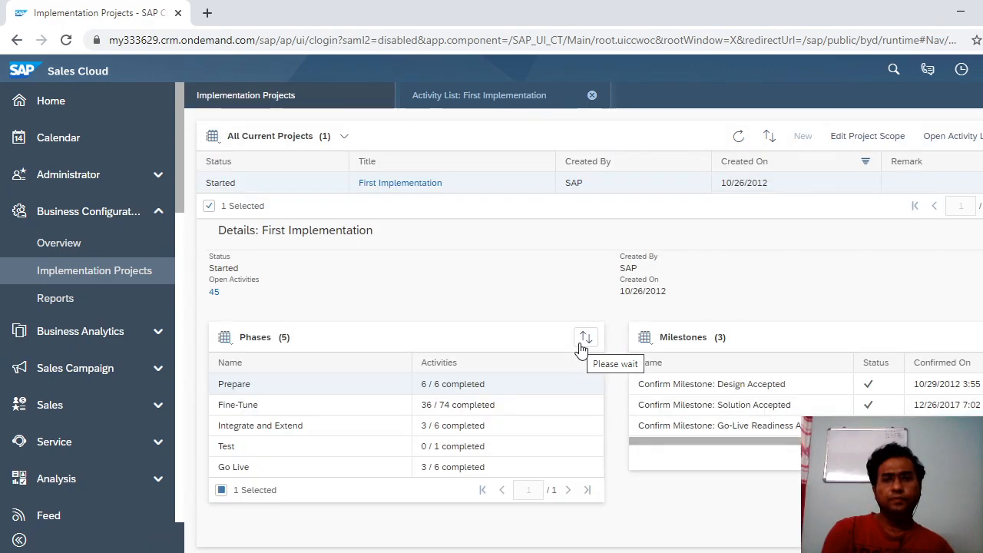
click(592, 95)
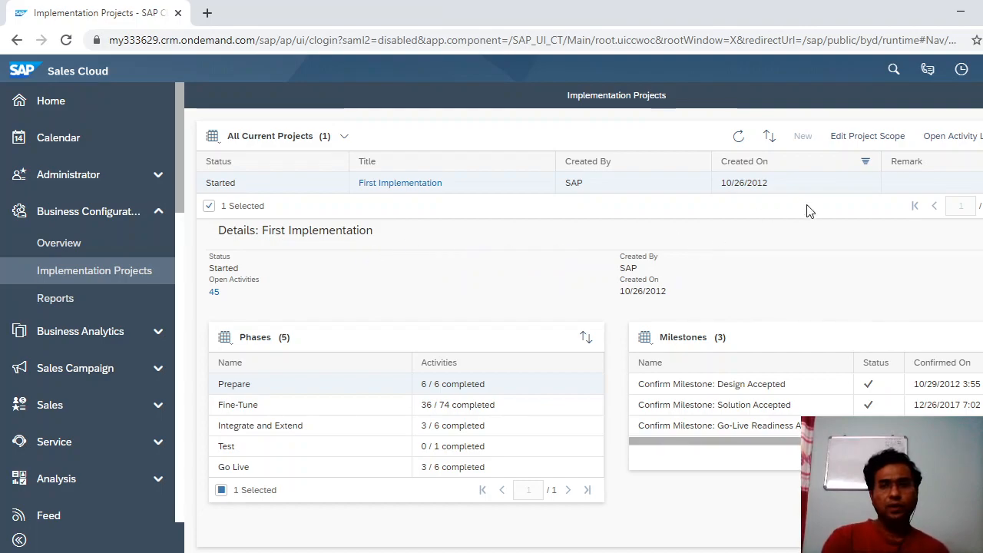
click(859, 139)
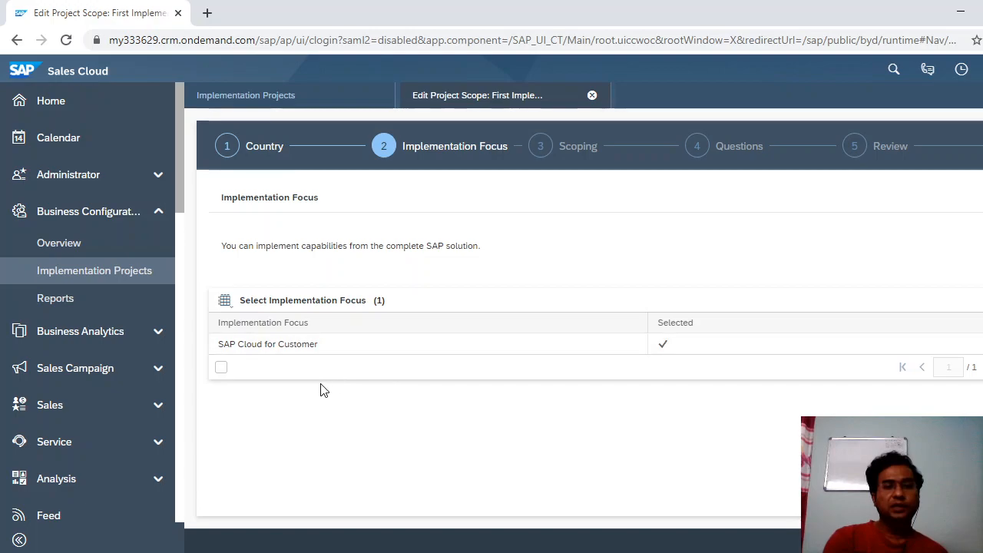
Choose SAP Cloud for Customer as the focus, expand Sales, and select Account and Activity Management.
click(351, 354)
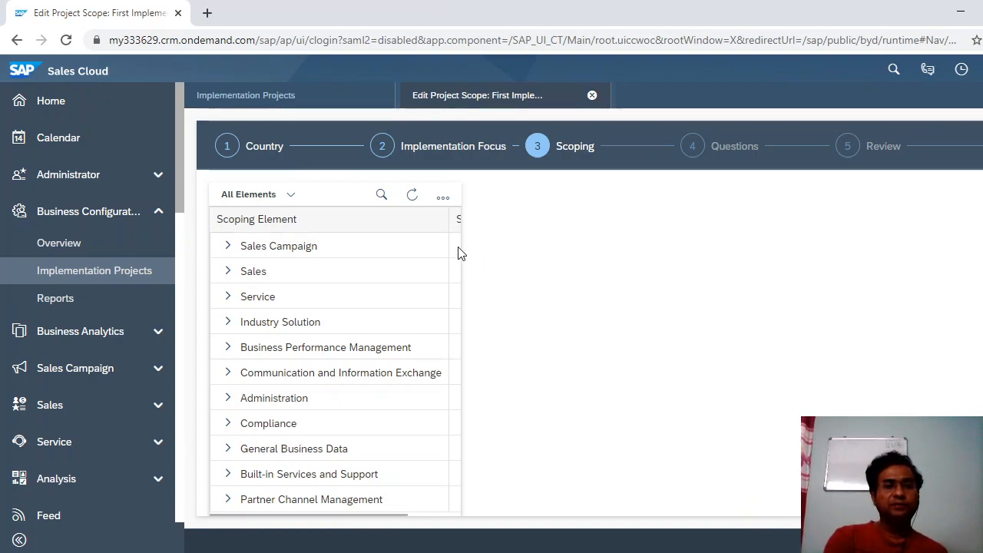
drag(447, 216, 408, 214)
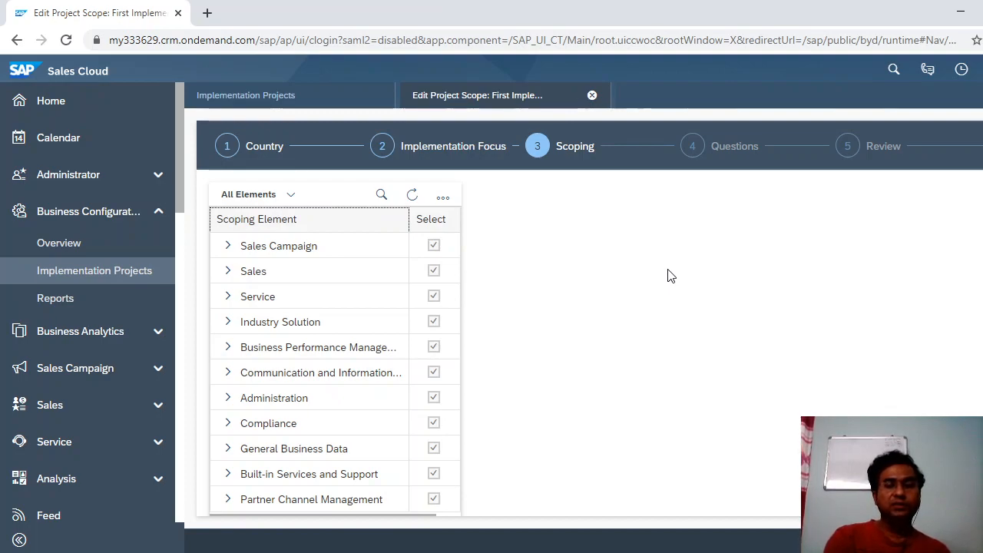
scroll(590, 318, down, 1)
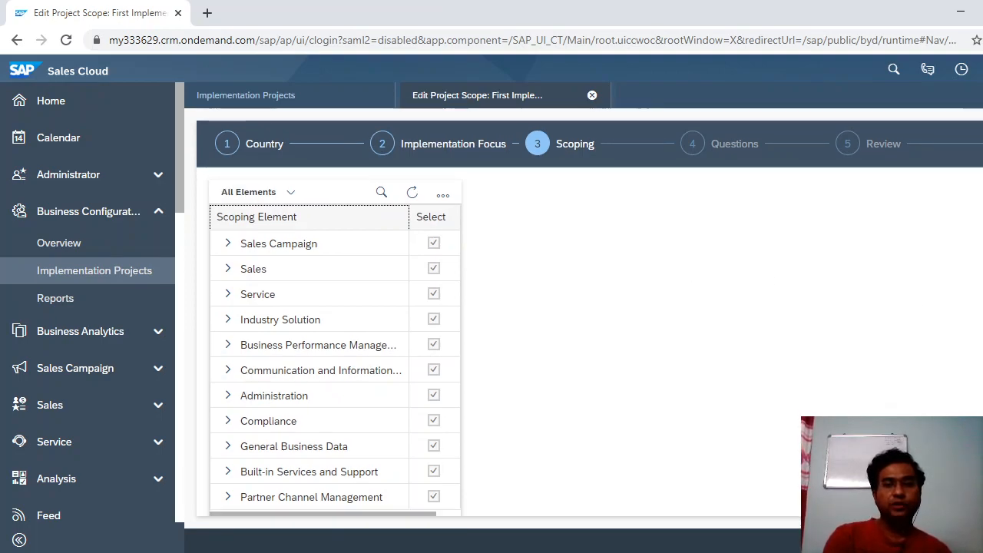
scroll(590, 318, up, 1)
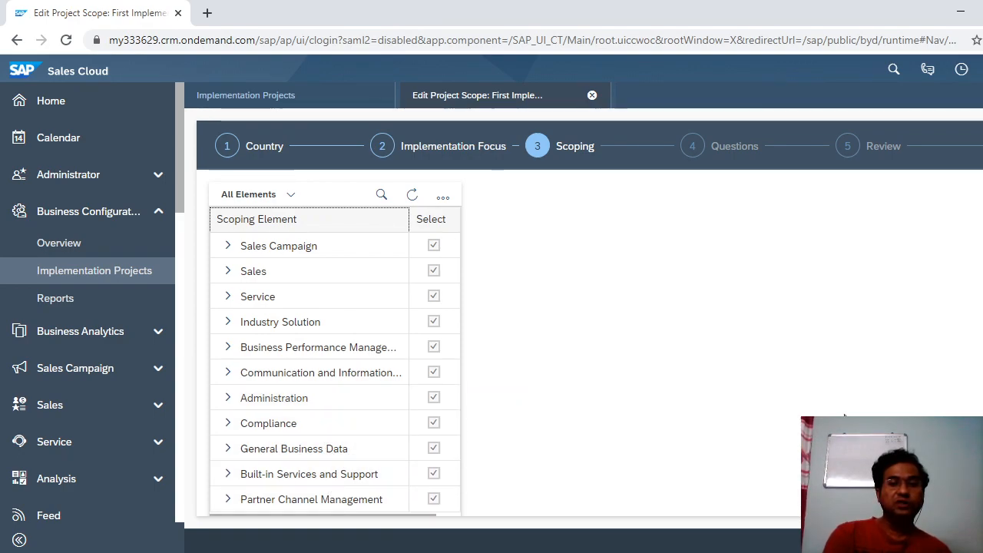
scroll(545, 360, down, 1)
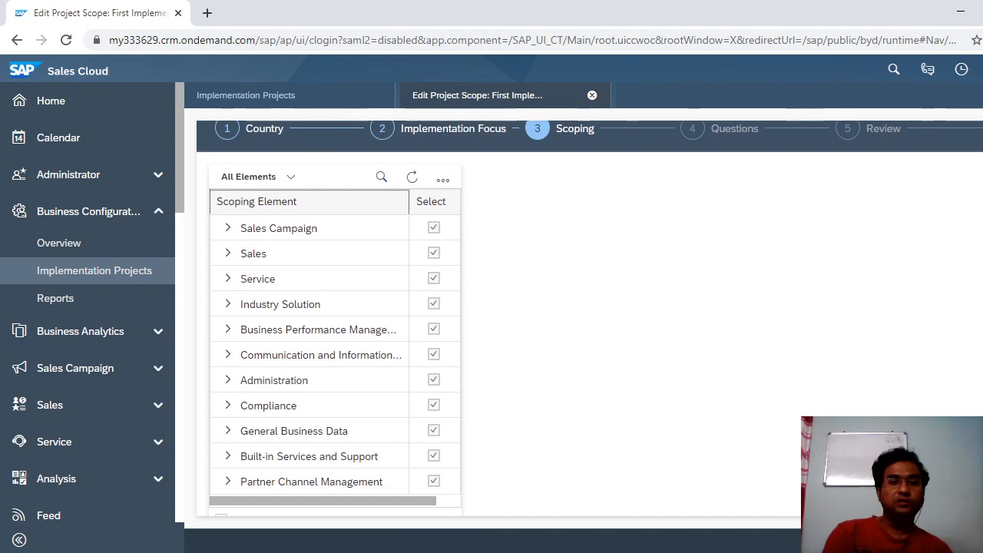
click(228, 248)
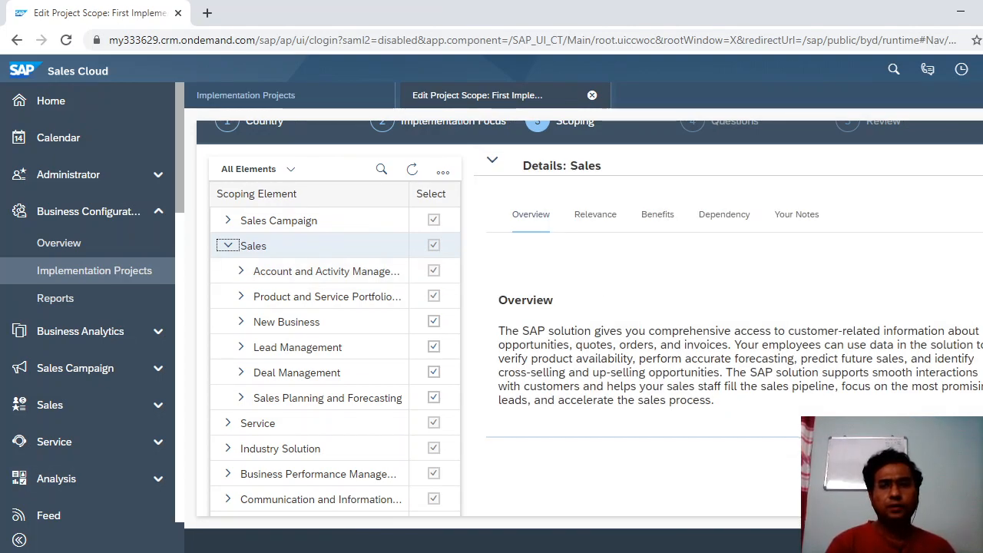
scroll(590, 319, up, 1)
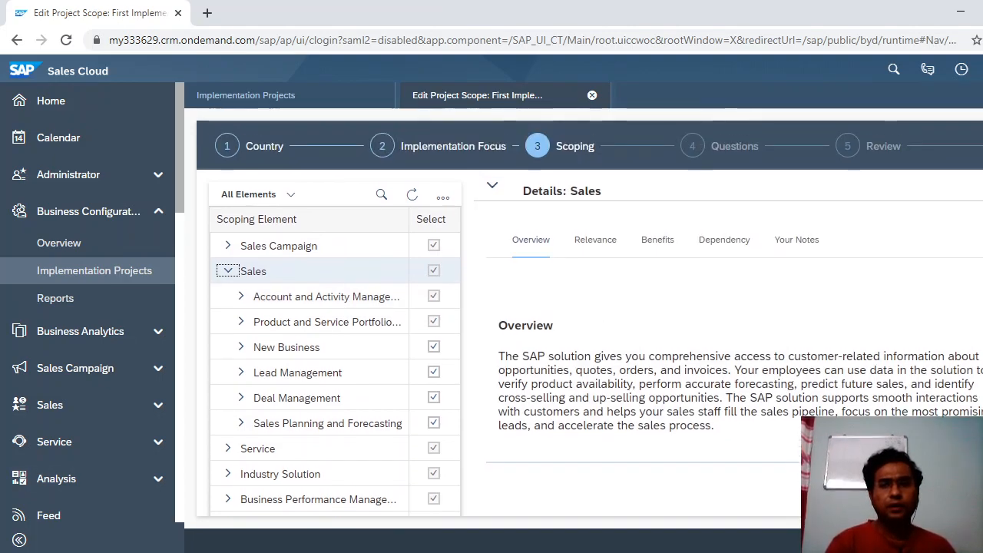
click(269, 302)
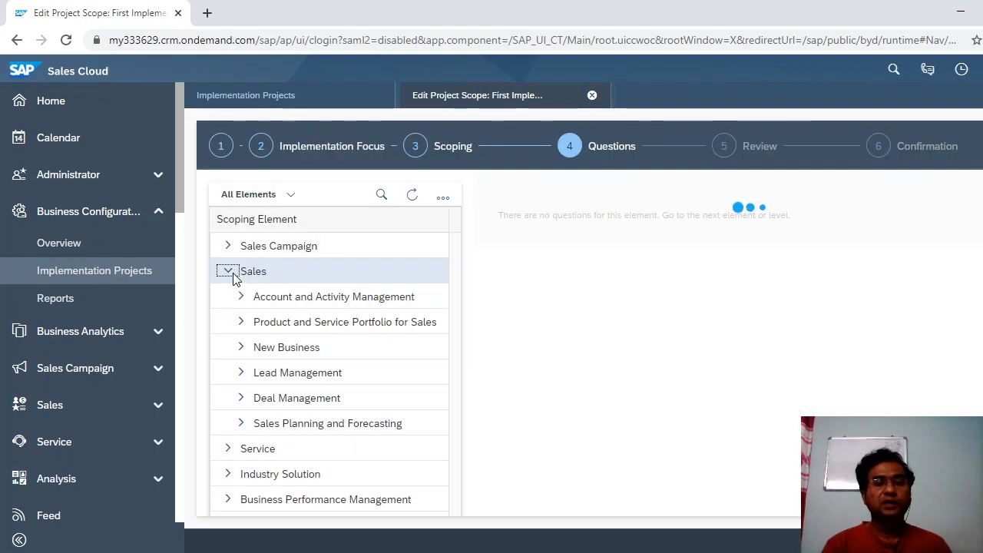
Expand Account and Activity Management and show the Account Management scoping questions.
click(261, 300)
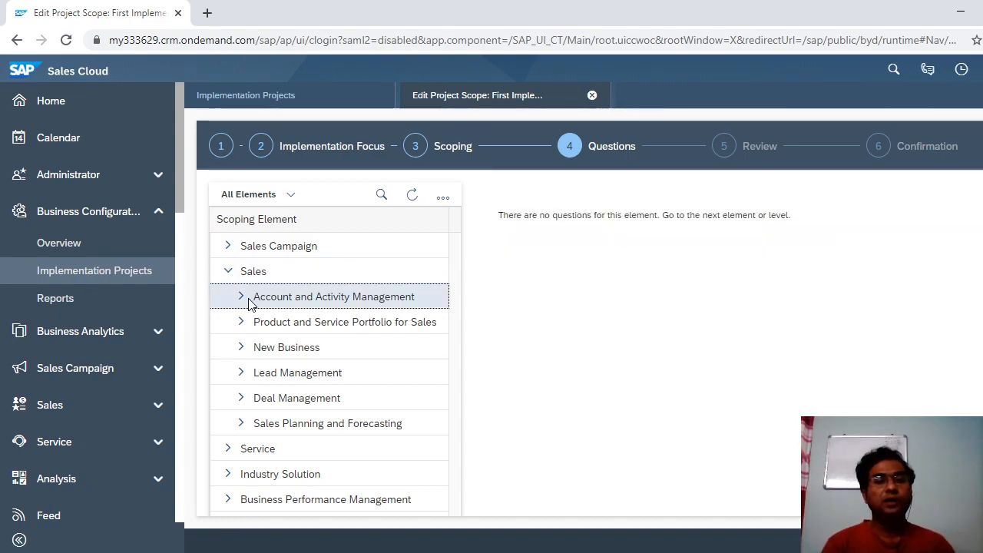
click(241, 299)
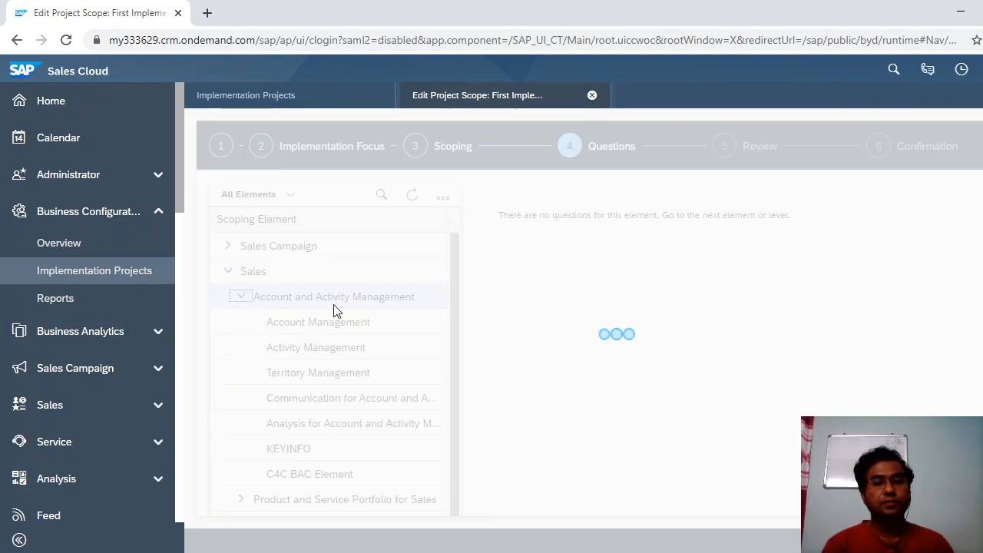
click(345, 324)
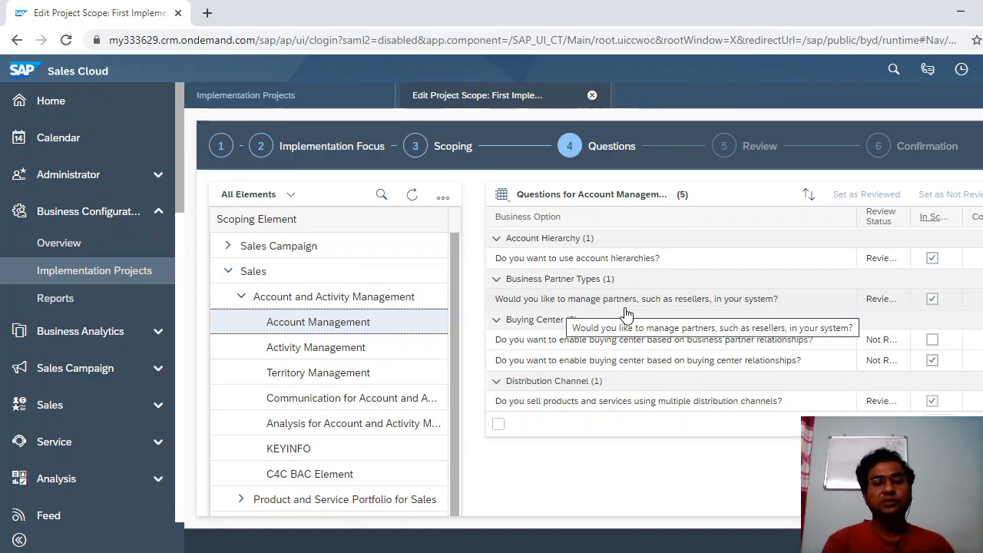
Scroll up and down through the five Account Management scoping questions to review them.
scroll(590, 312, down, 1)
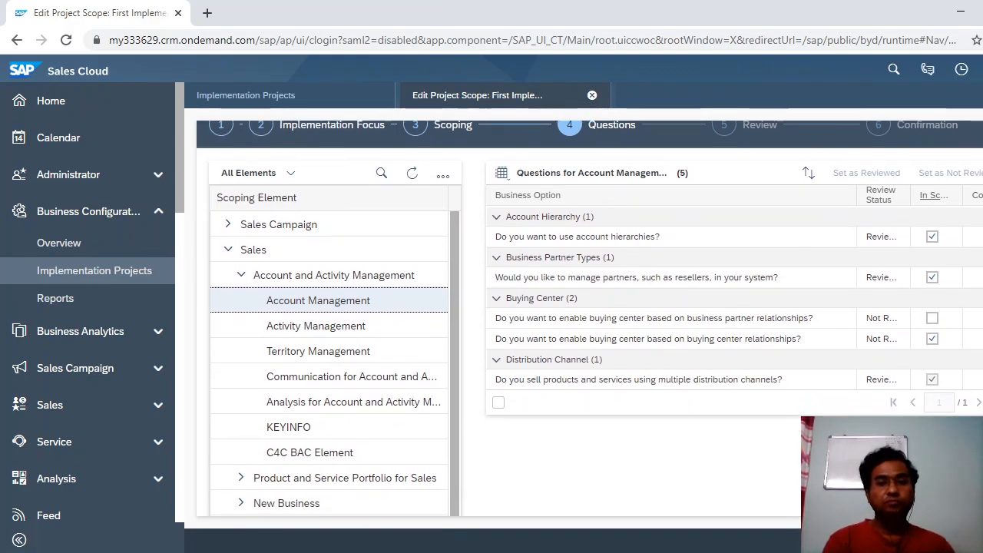
scroll(590, 312, down, 1)
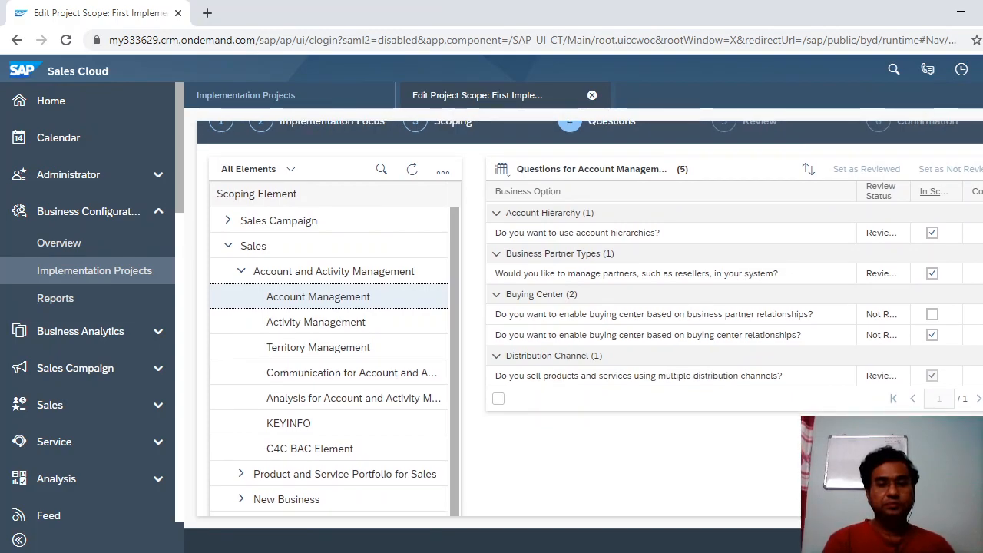
scroll(590, 312, up, 1)
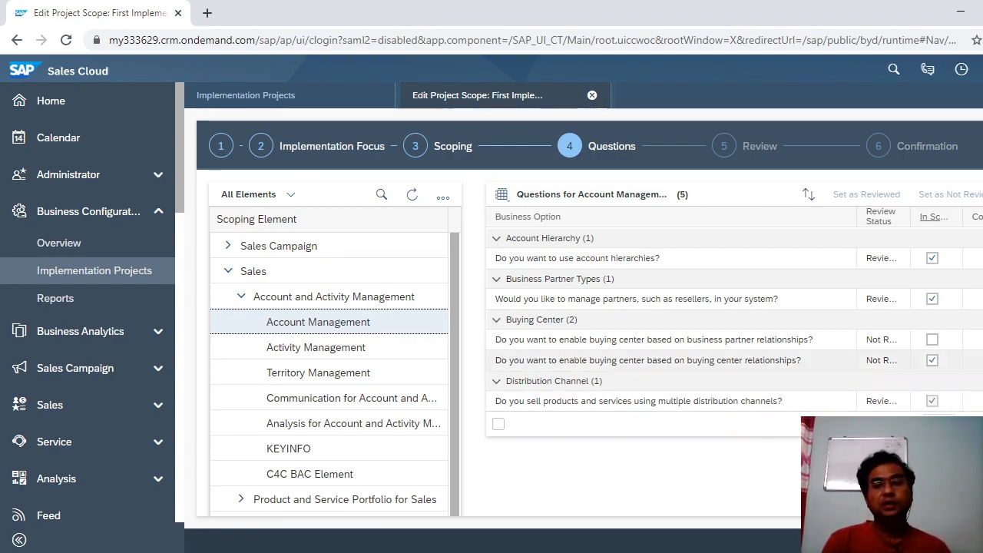
scroll(590, 318, down, 1)
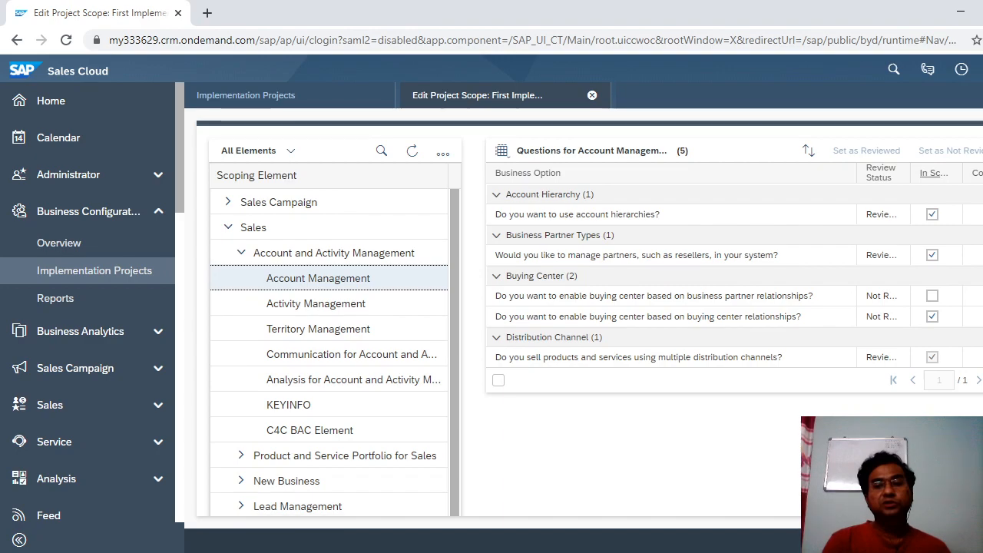
scroll(590, 318, down, 1)
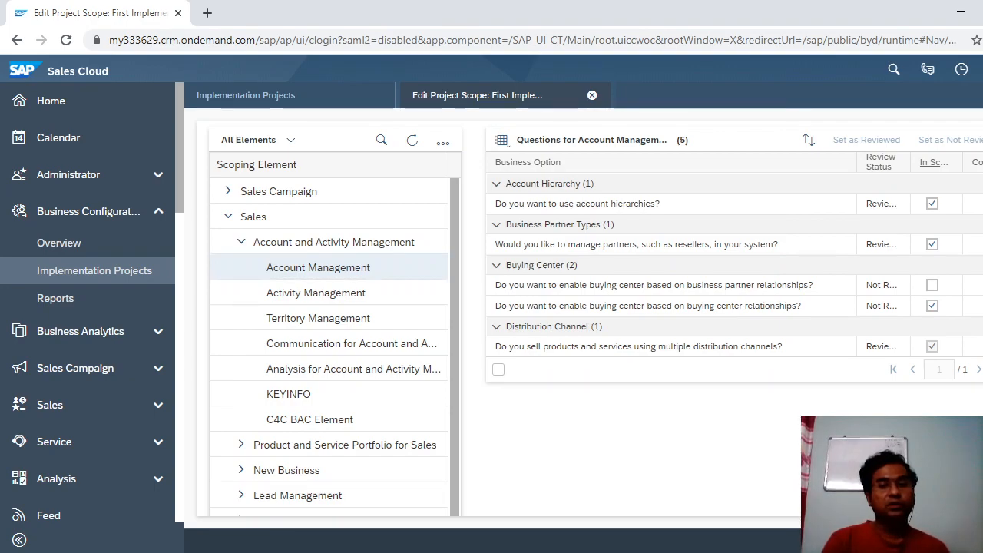
scroll(590, 311, up, 1)
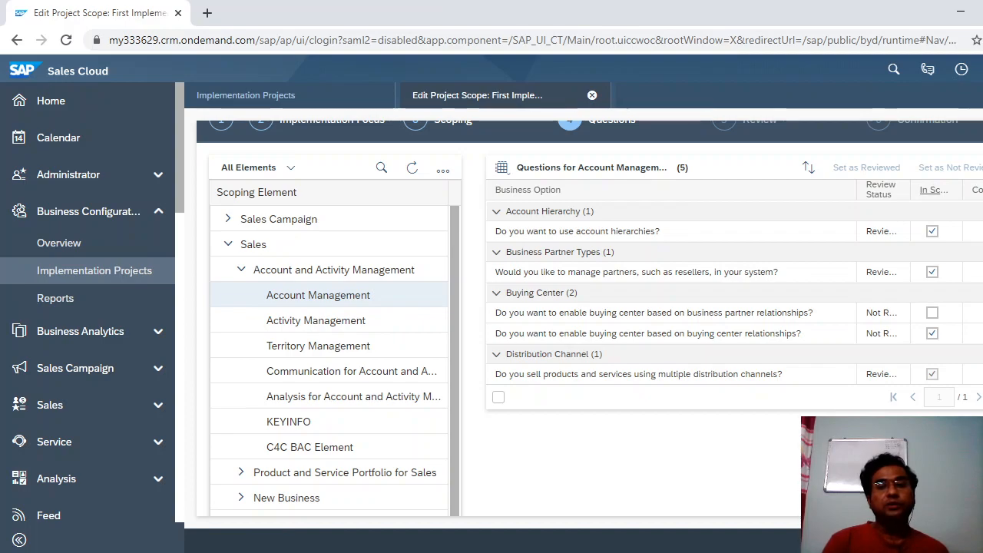
scroll(591, 312, up, 1)
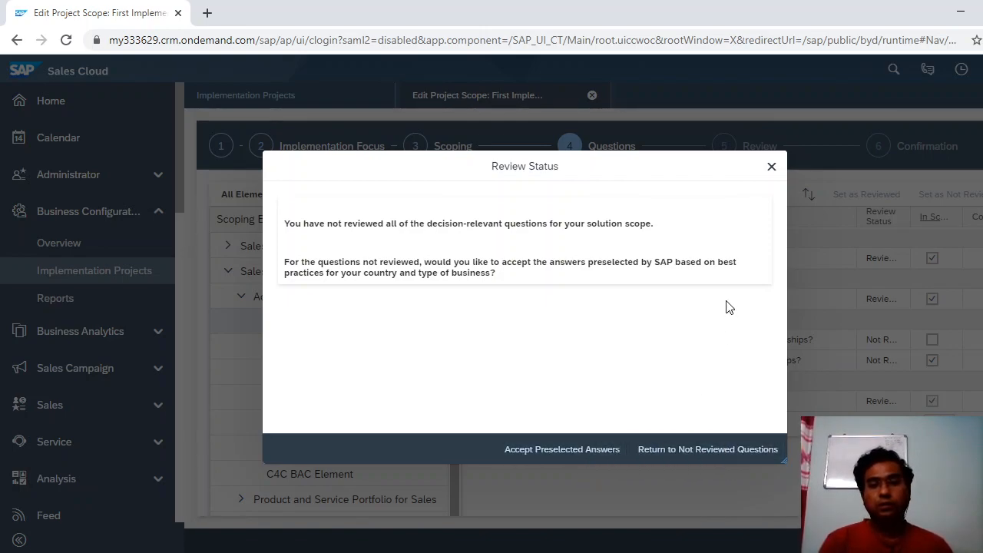
Dismiss the Review Status prompt and accept SAP's preselected answers to complete scoping.
click(772, 168)
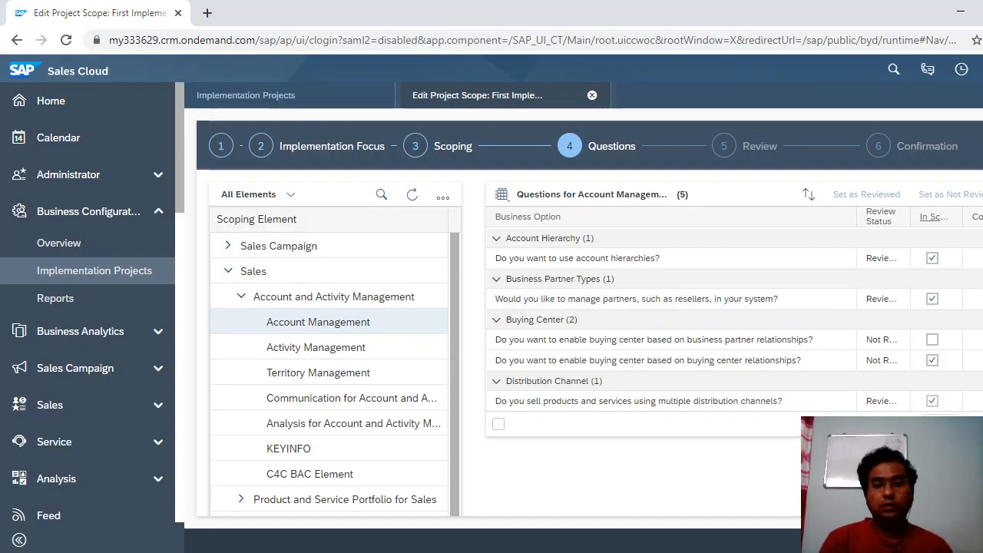
scroll(584, 307, down, 2)
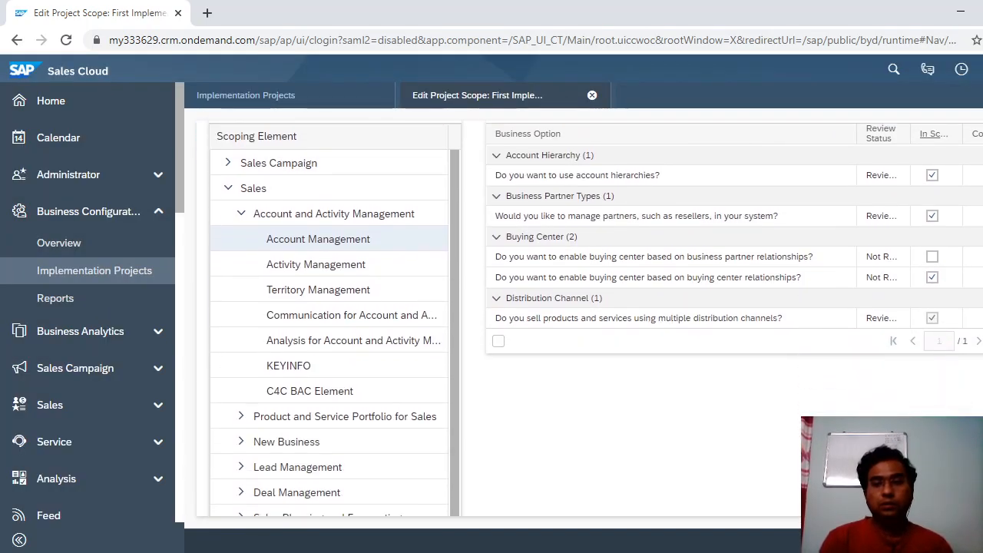
scroll(590, 312, up, 1)
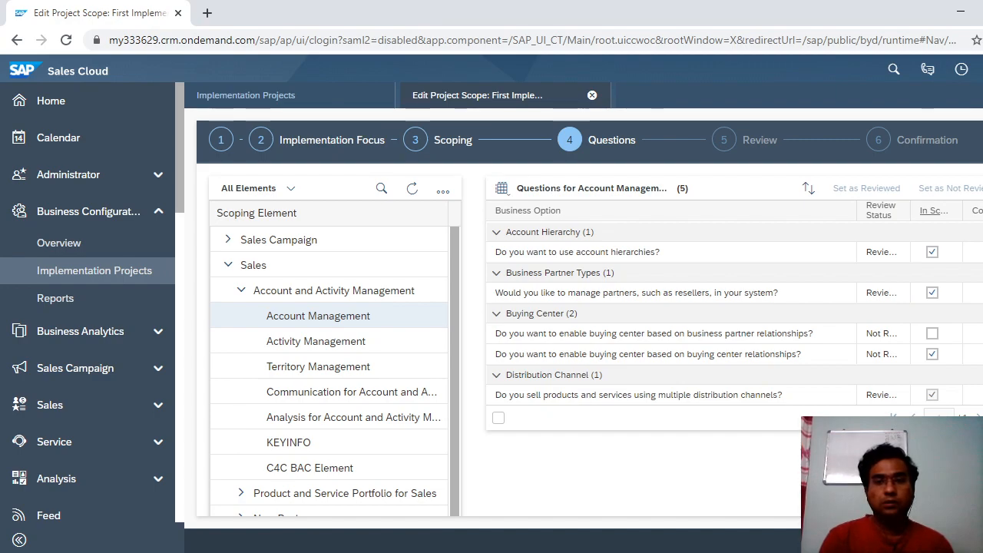
scroll(590, 311, up, 1)
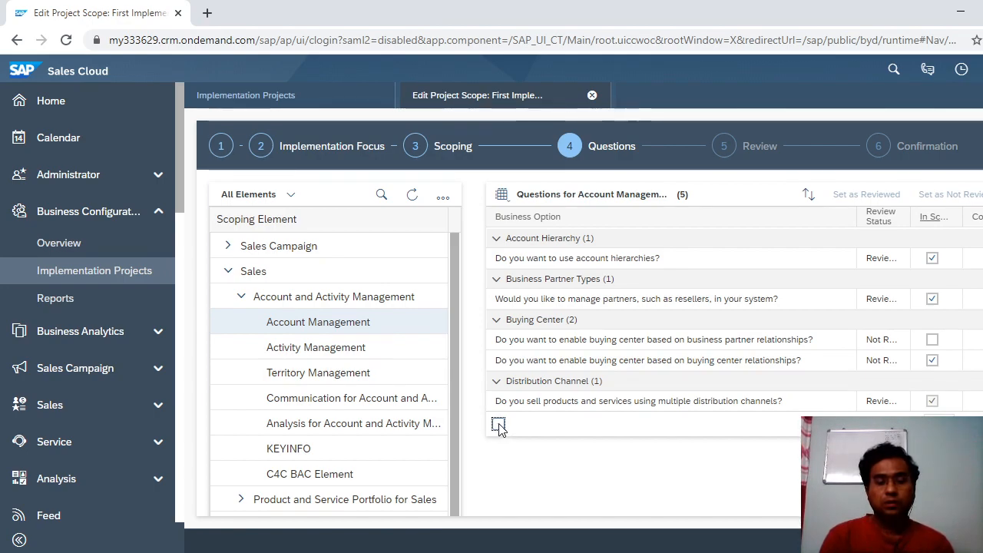
scroll(590, 331, down, 1)
scroll(590, 330, up, 1)
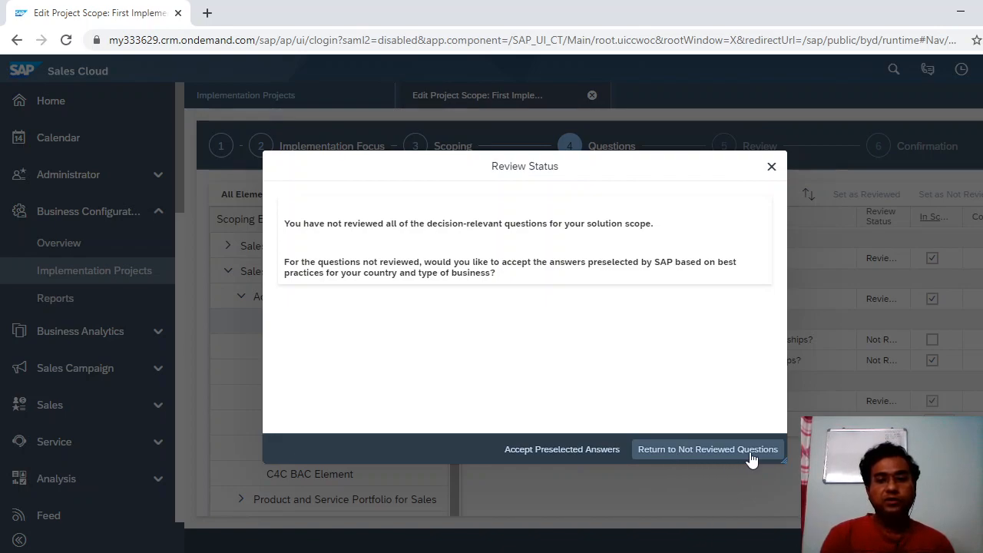
click(615, 458)
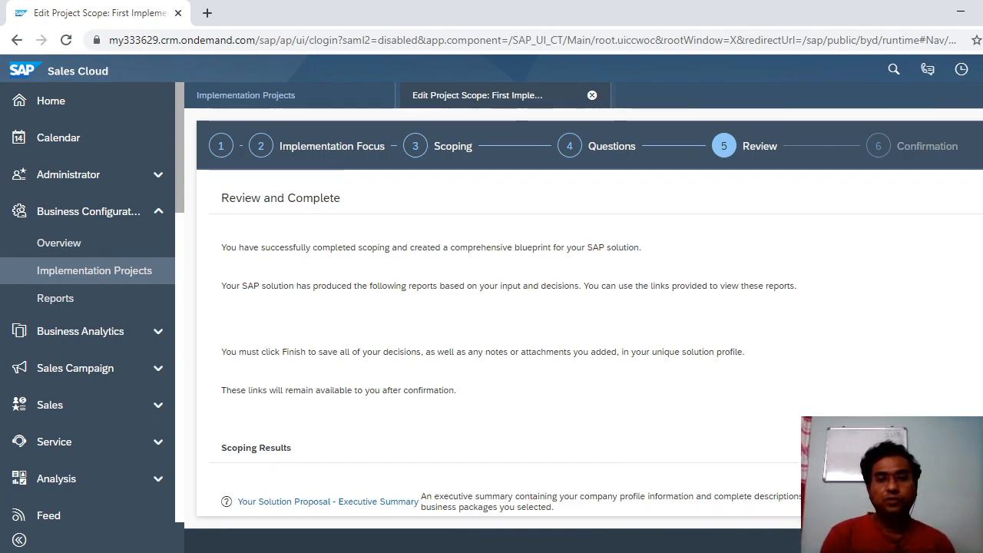
Scroll the Review page down to the scoping result reports, starting with the Executive Summary.
scroll(590, 310, down, 2)
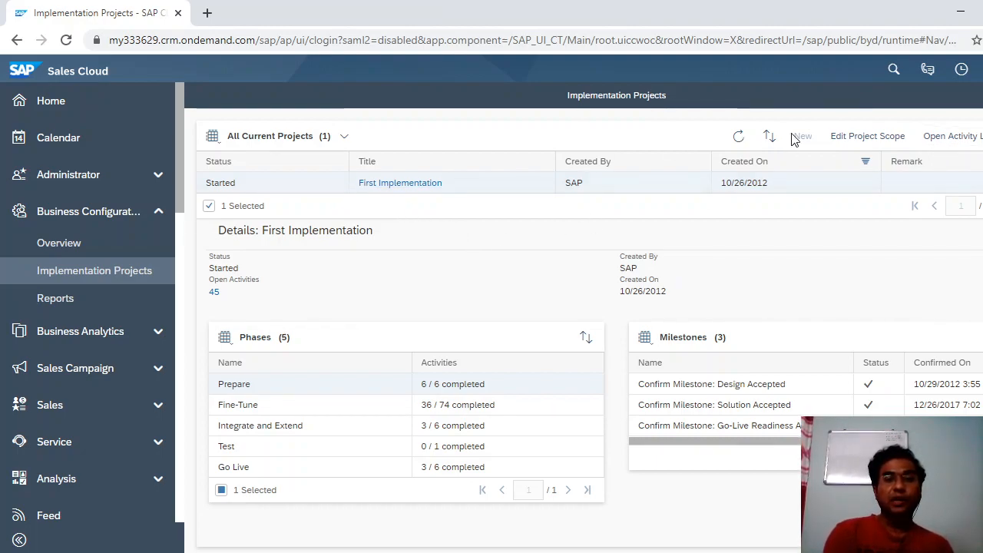
Open First Implementation's Activity List, then switch to the PowerPoint training deck.
click(961, 136)
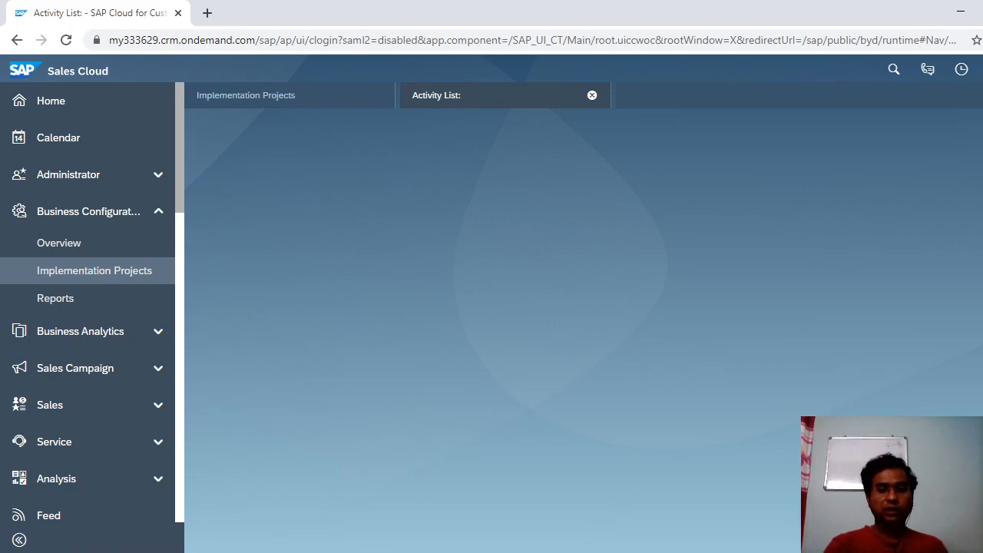
key(alt+Tab)
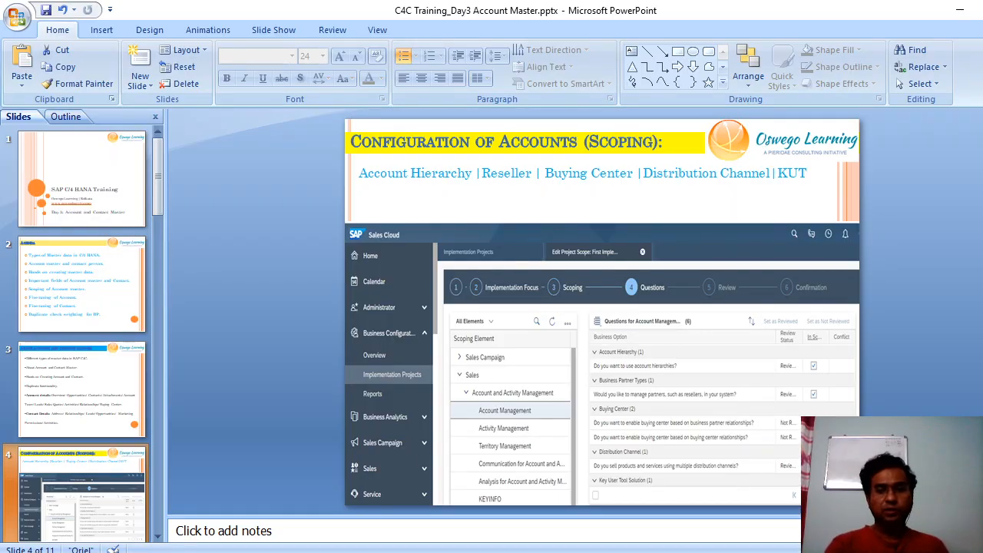
Present from the current slide through the Configuration of Accounts (Fine Tuning) slide, then end the show.
key(shift+F5)
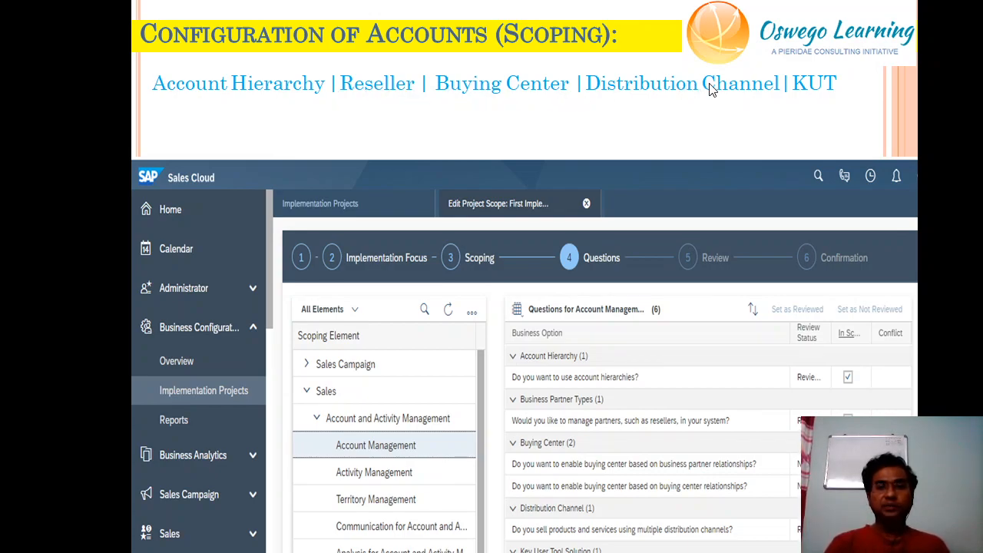
click(809, 266)
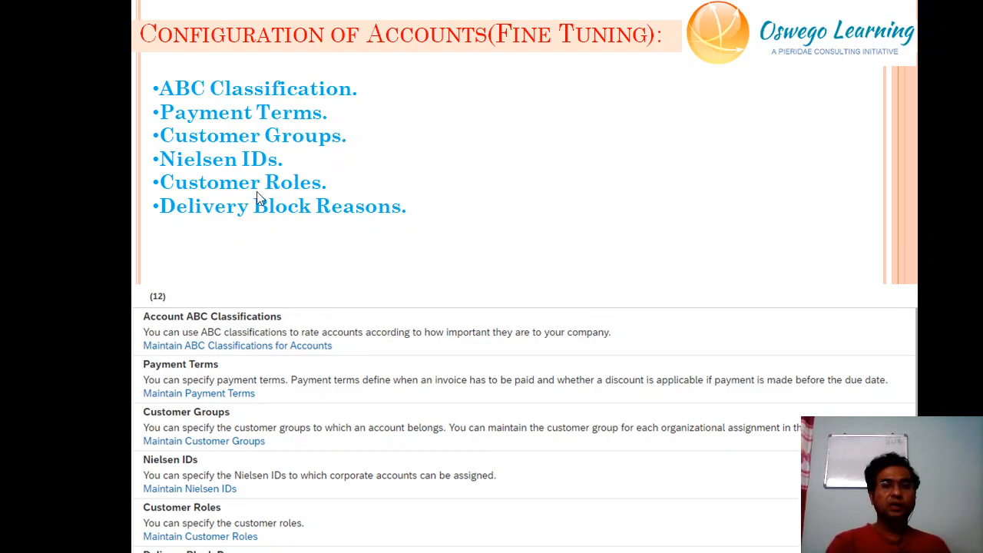
click(375, 219)
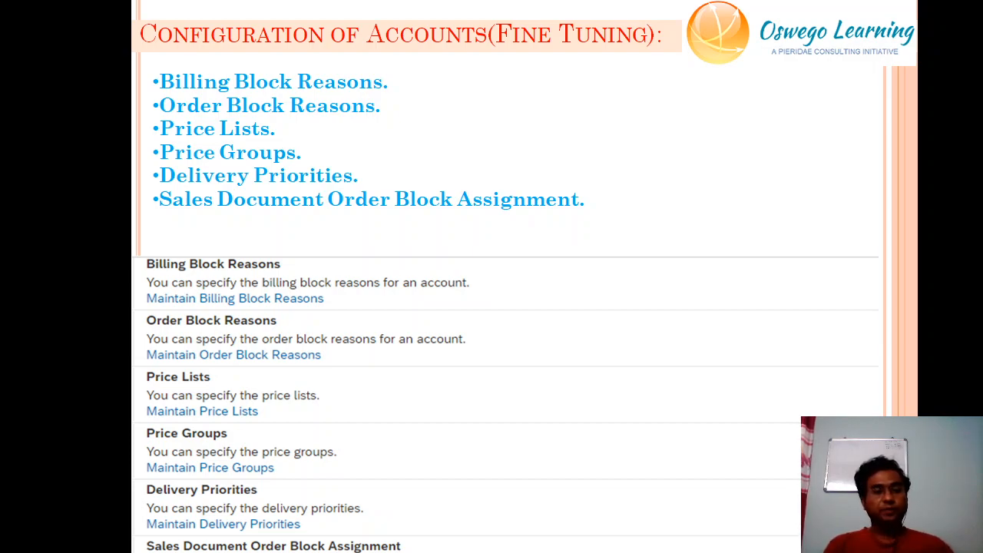
key(Escape)
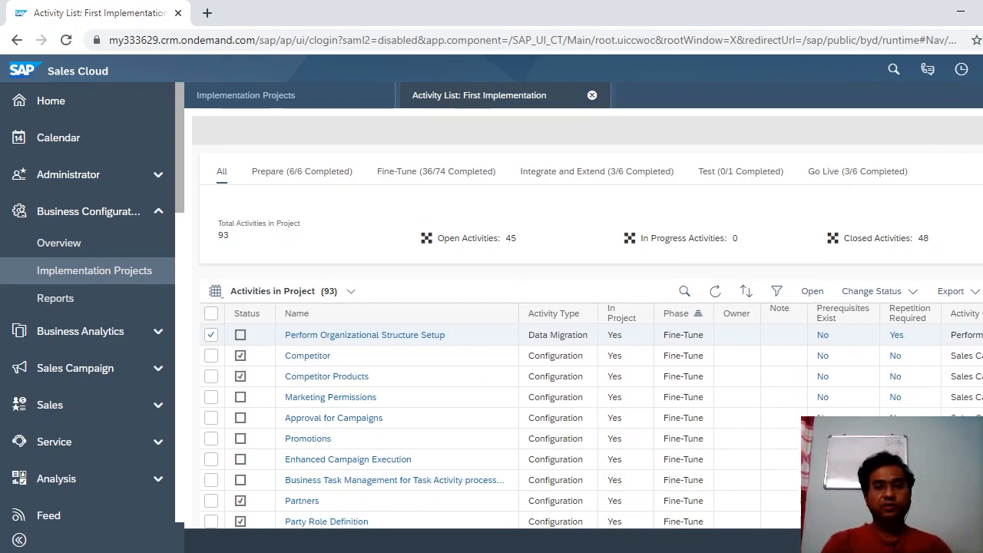
Scroll the First Implementation activities table showing 93 activities, 45 open and 48 closed.
scroll(587, 318, down, 2)
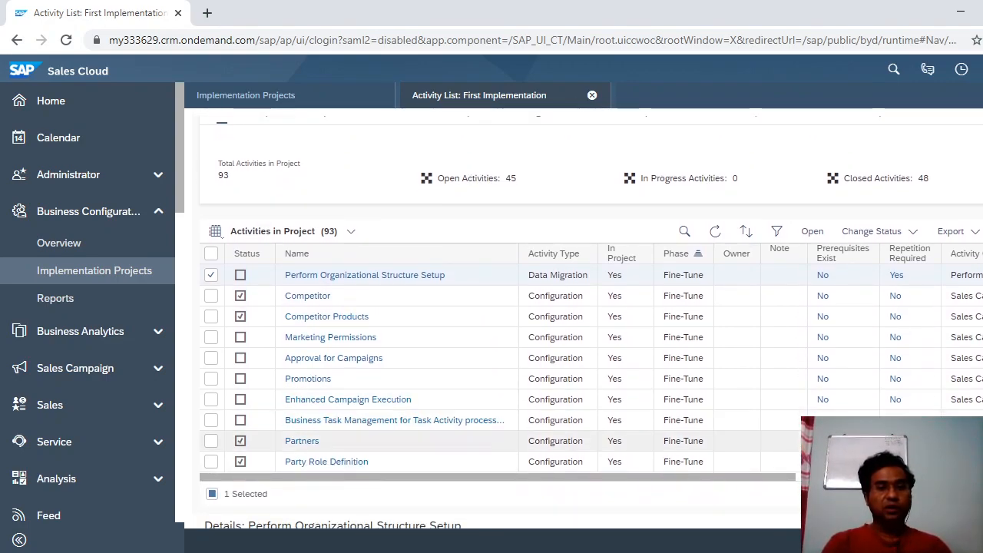
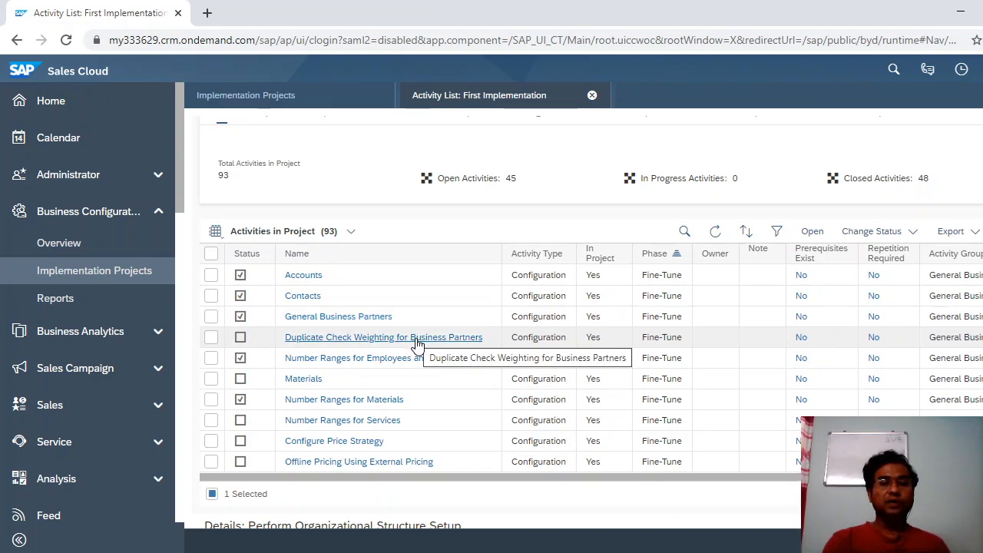
Select the Accounts activity row in the First Implementation activity list.
click(305, 284)
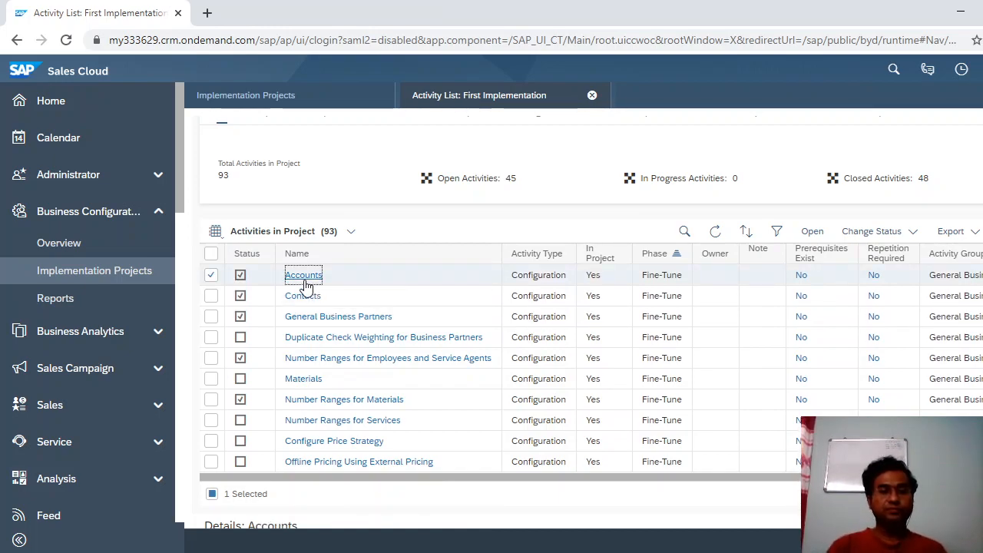
Open the Accounts fine-tune activity and review its 12 settings, from ABC classifications to order blocks.
click(305, 280)
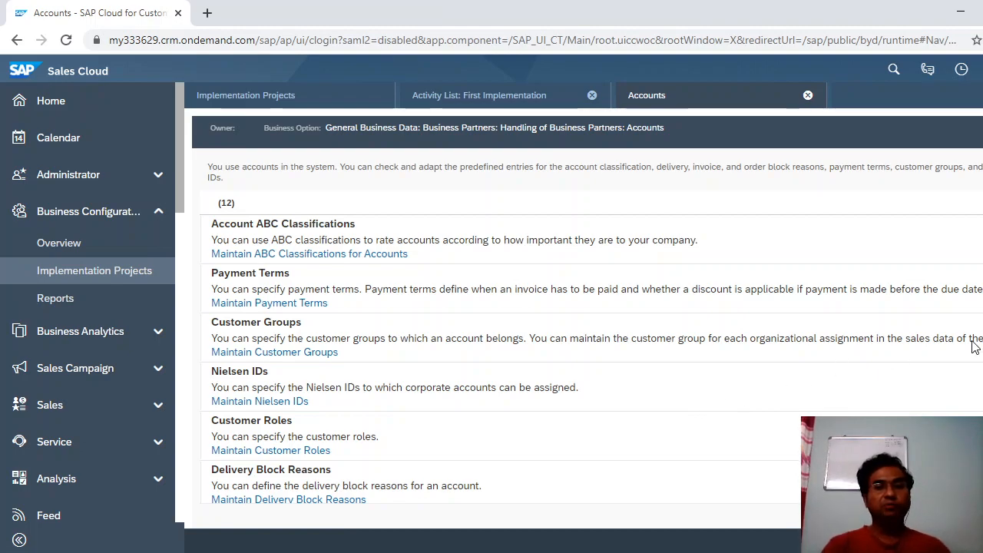
scroll(583, 331, down, 1)
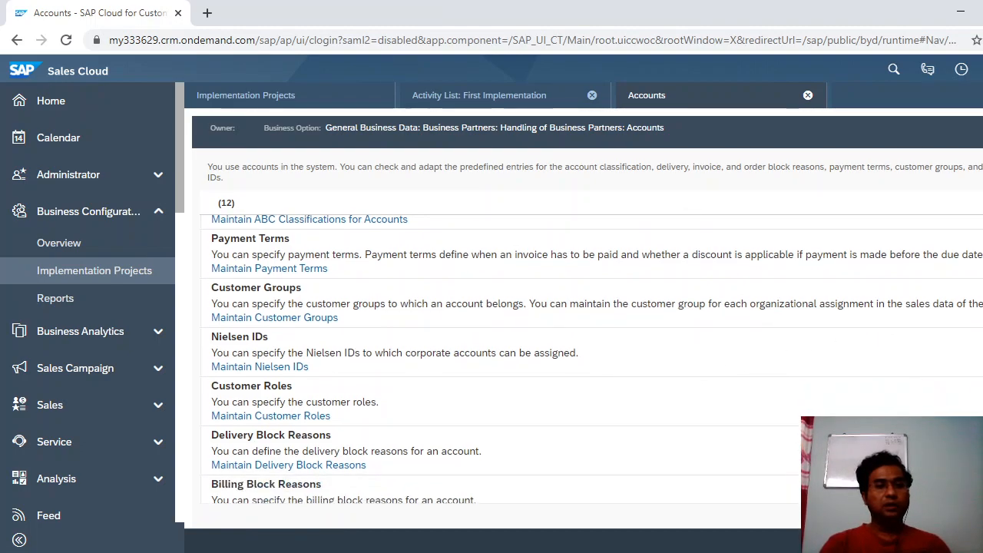
scroll(583, 331, down, 1)
scroll(584, 331, down, 2)
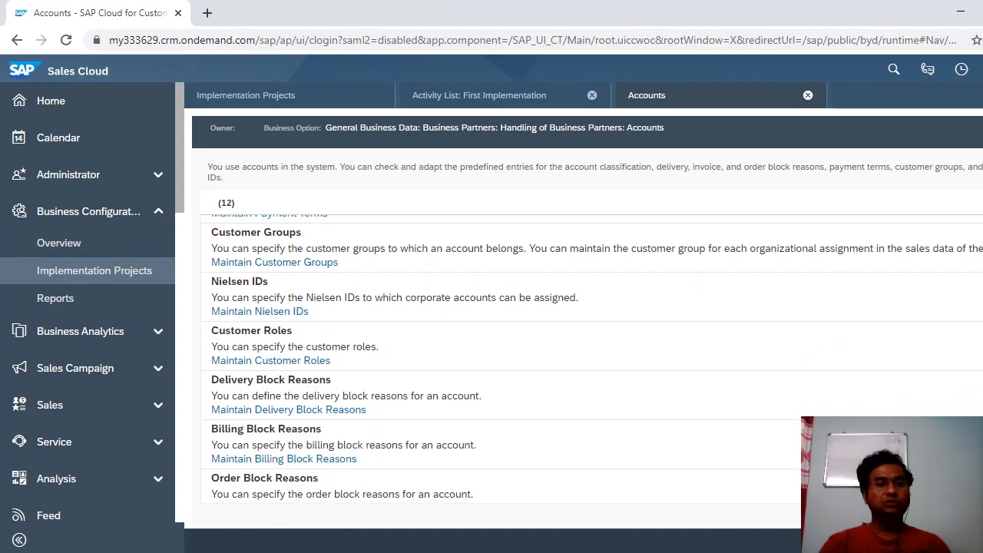
scroll(583, 361, down, 1)
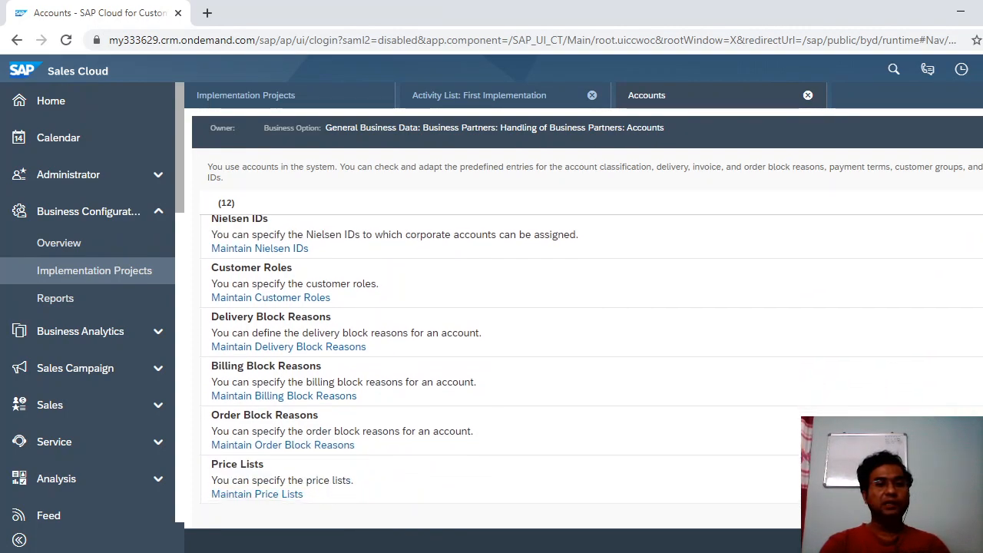
scroll(583, 346, down, 2)
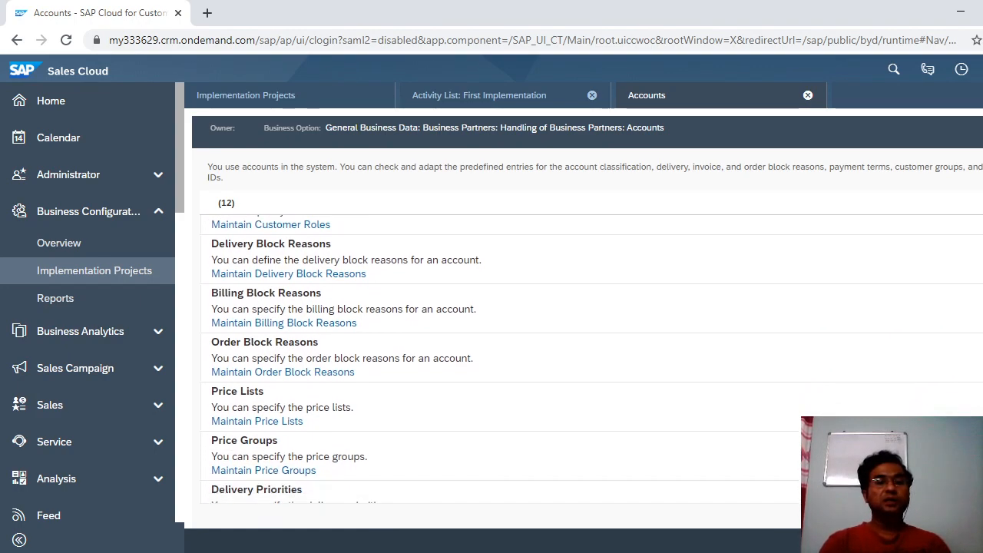
scroll(584, 362, down, 3)
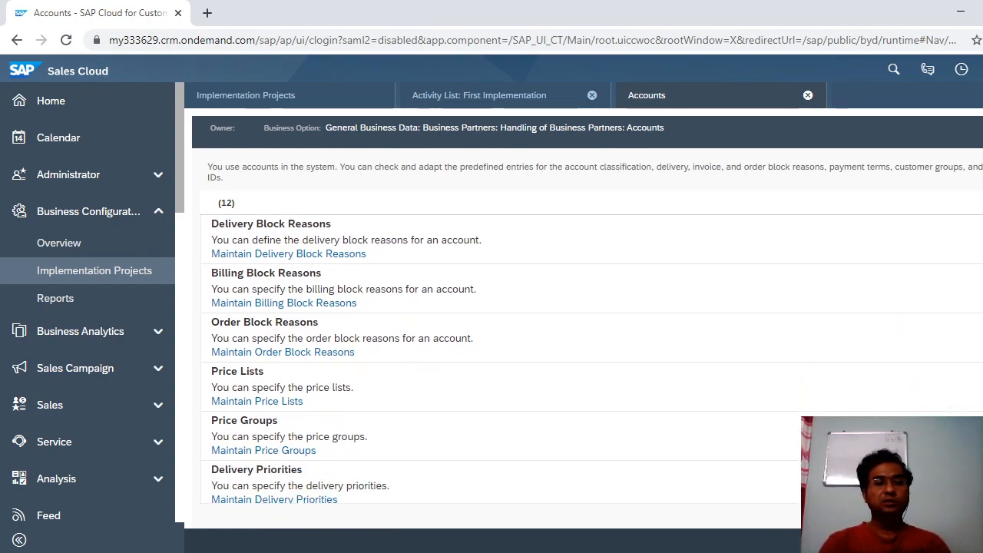
scroll(584, 361, down, 1)
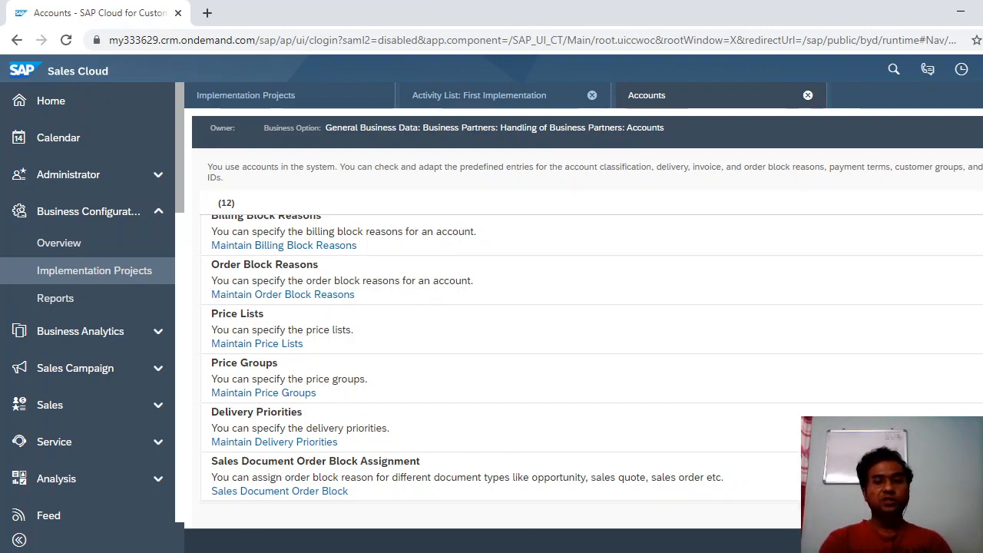
scroll(499, 357, up, 4)
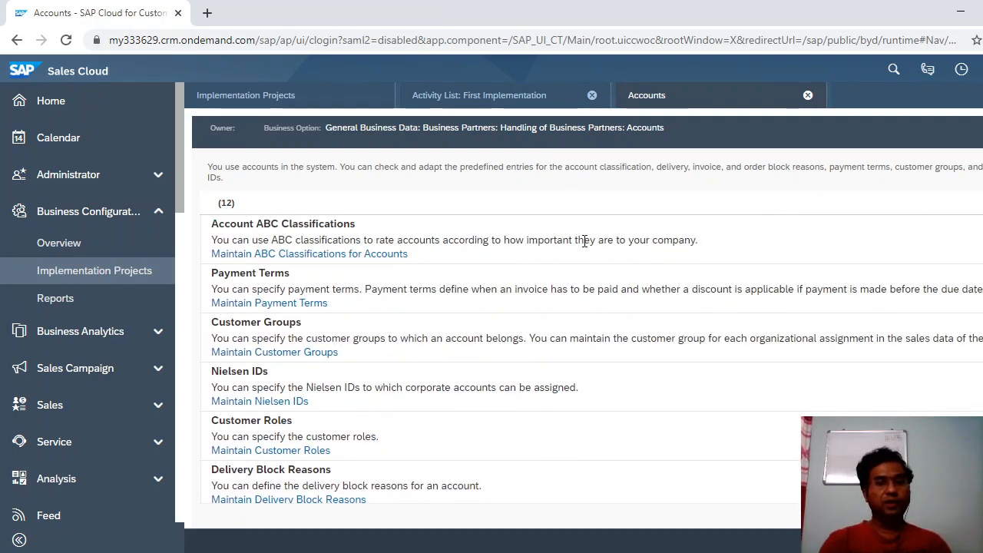
click(350, 254)
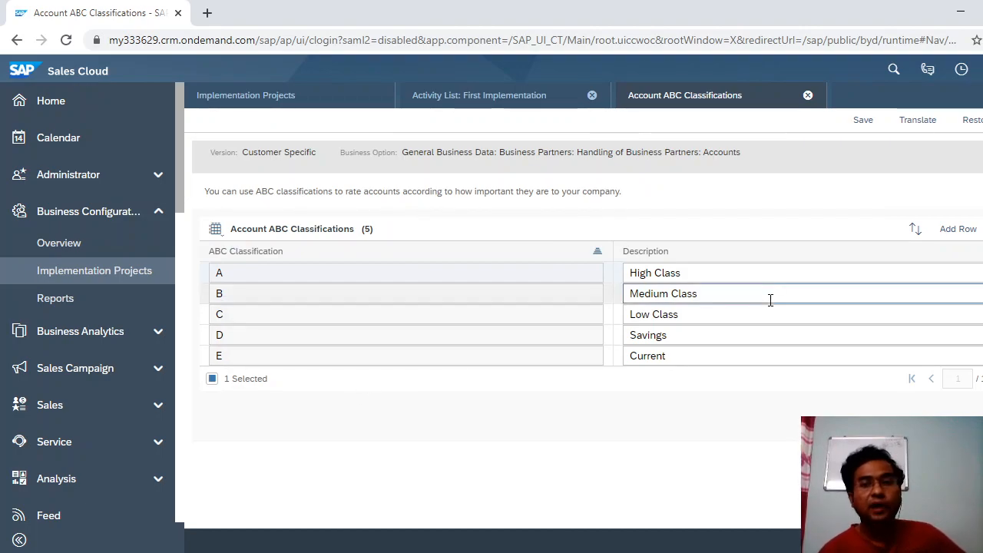
click(950, 228)
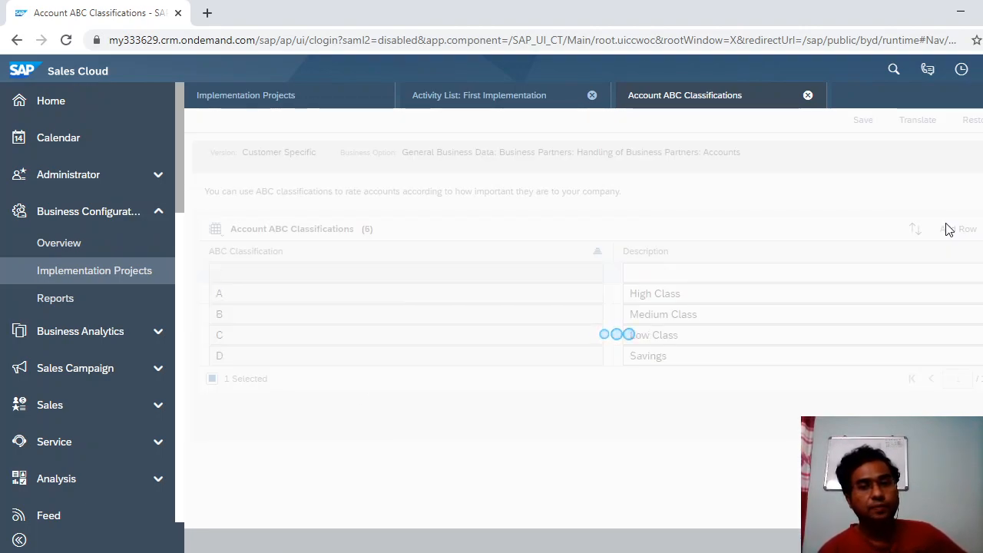
click(466, 275)
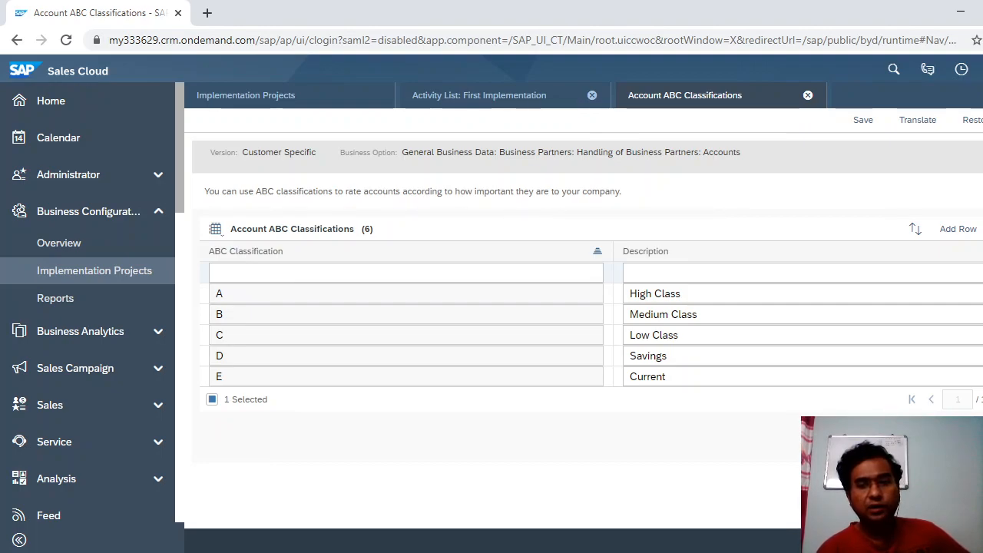
click(808, 95)
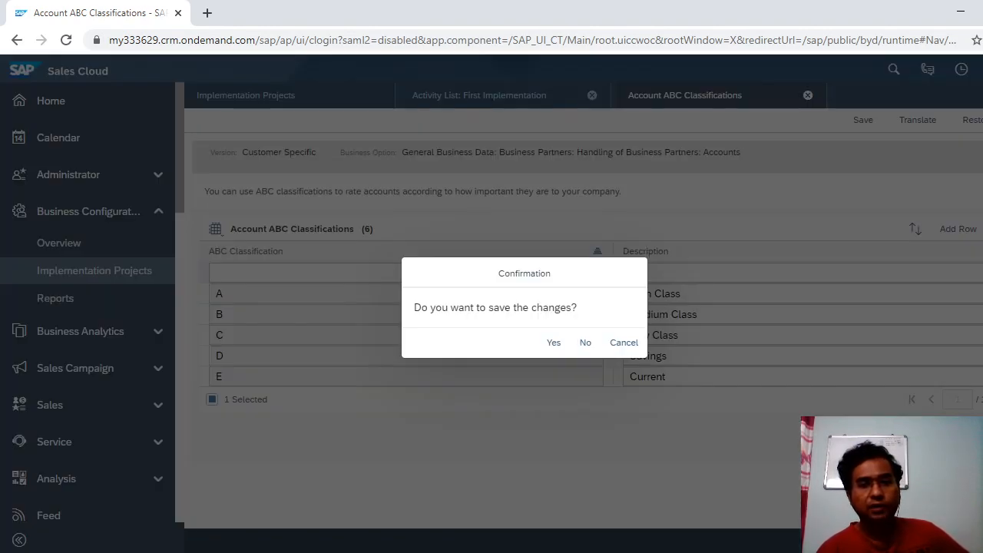
click(584, 346)
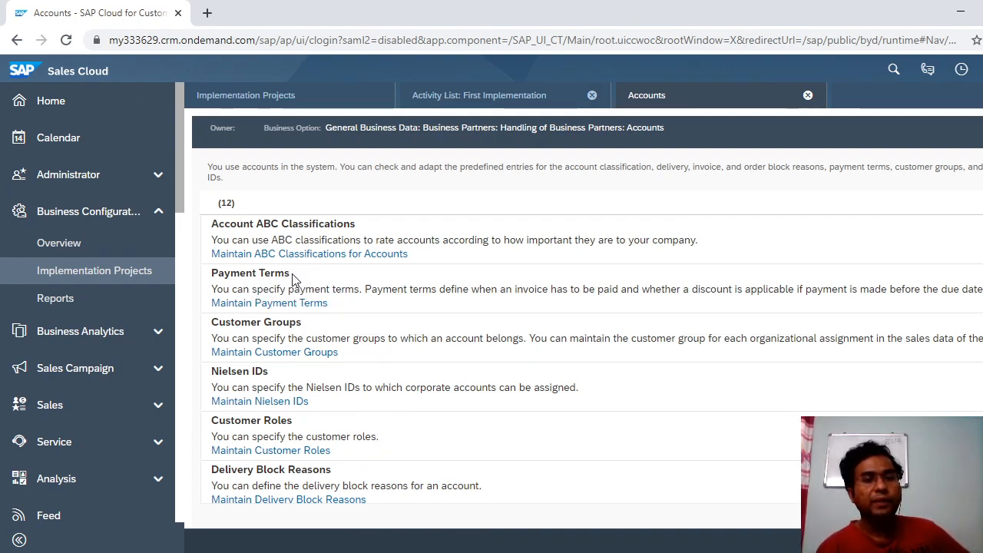
drag(289, 273, 219, 281)
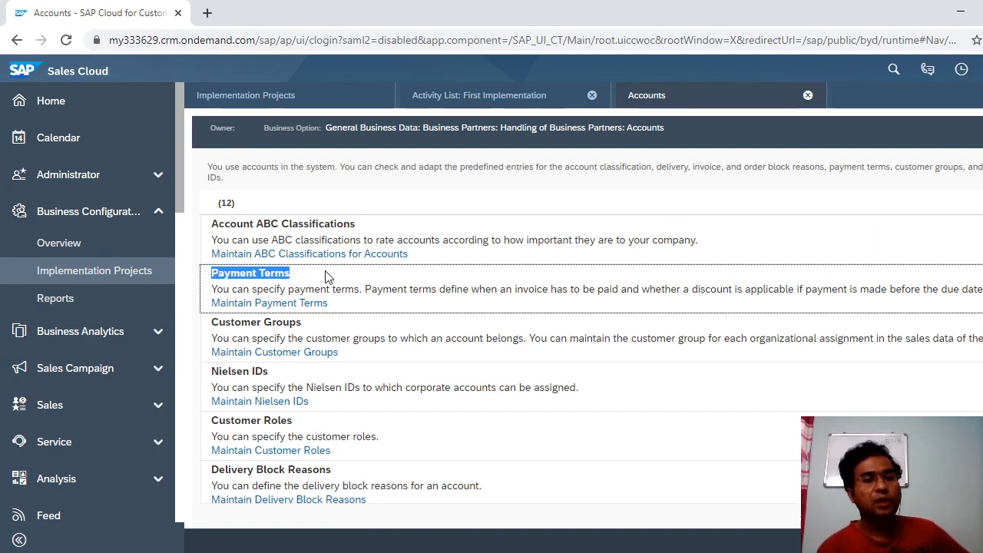
click(731, 205)
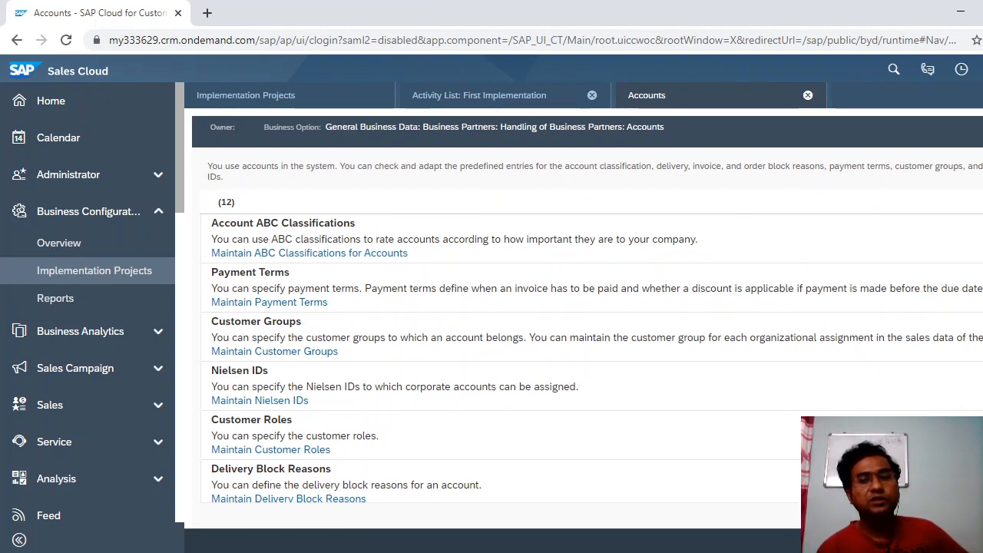
scroll(588, 301, down, 1)
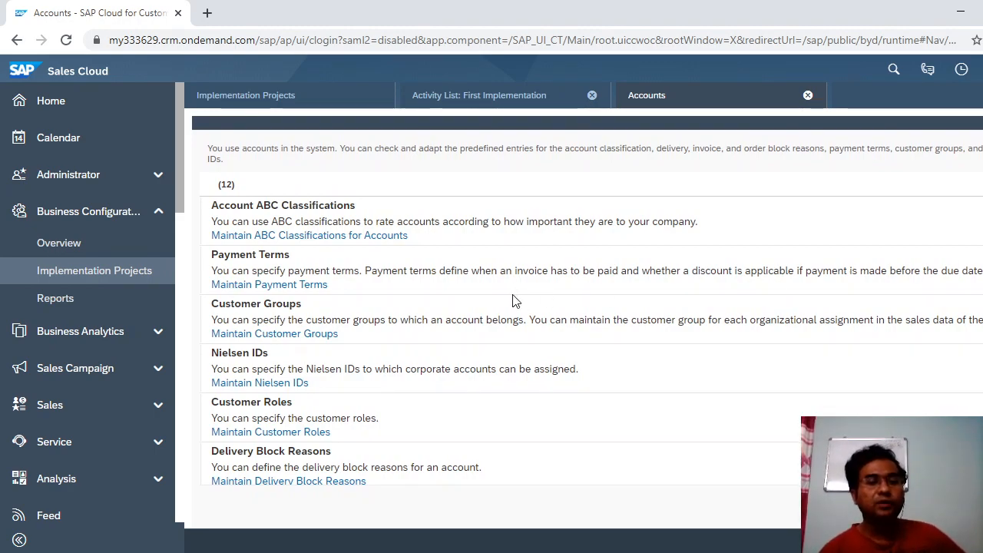
click(282, 291)
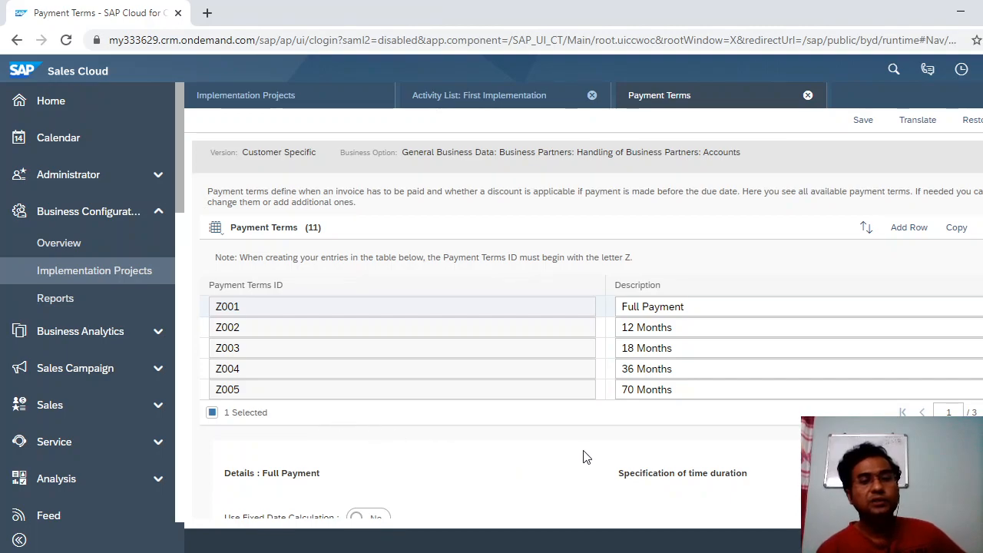
scroll(588, 313, down, 1)
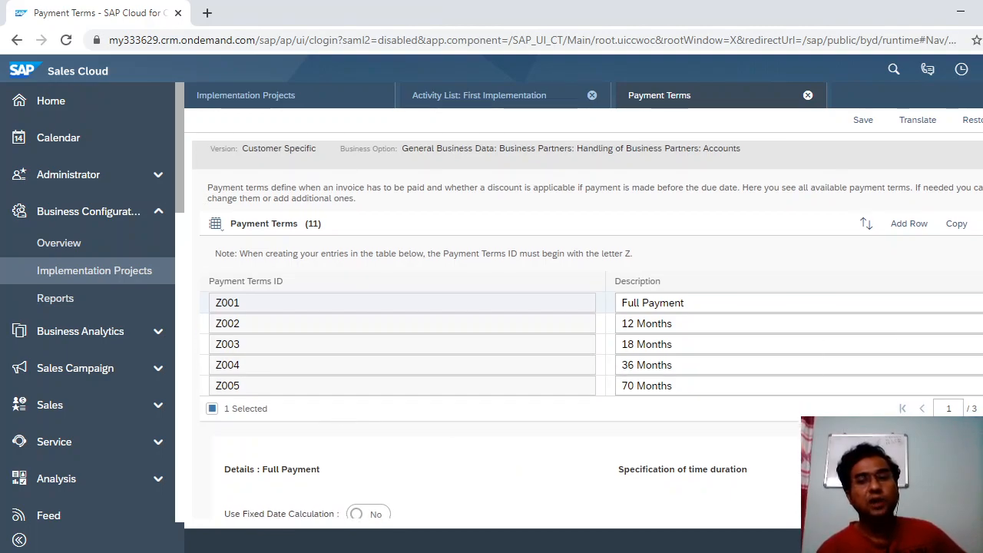
scroll(587, 313, up, 1)
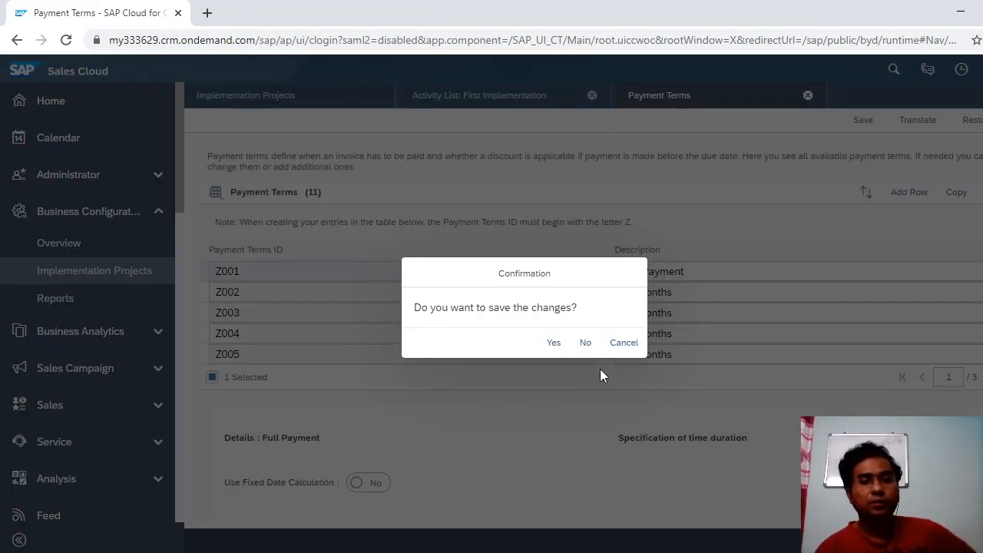
click(587, 344)
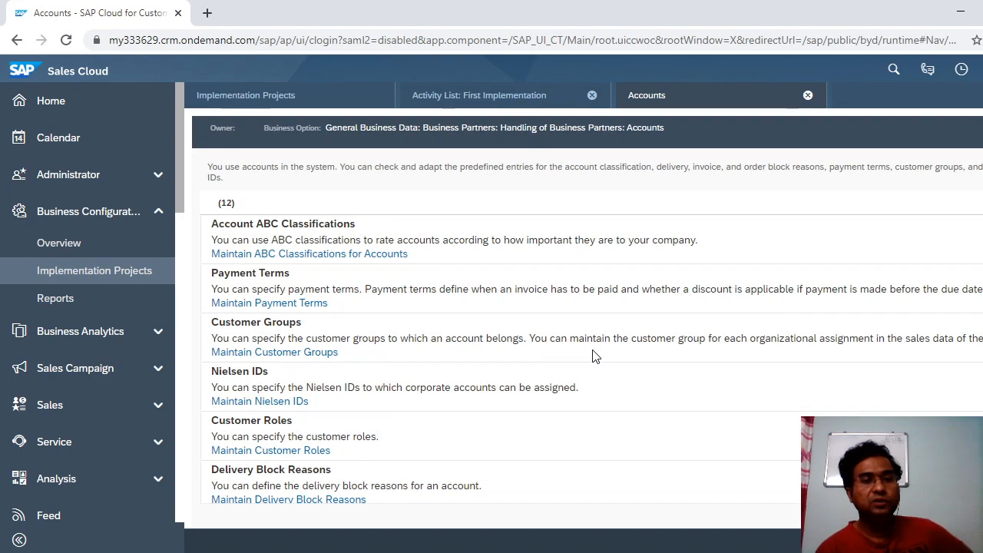
click(274, 358)
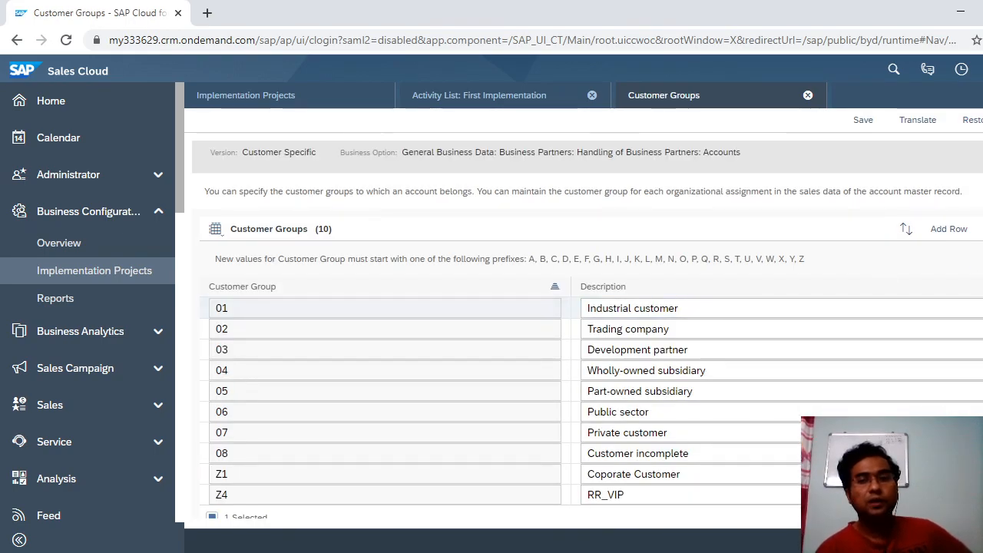
scroll(584, 323, down, 1)
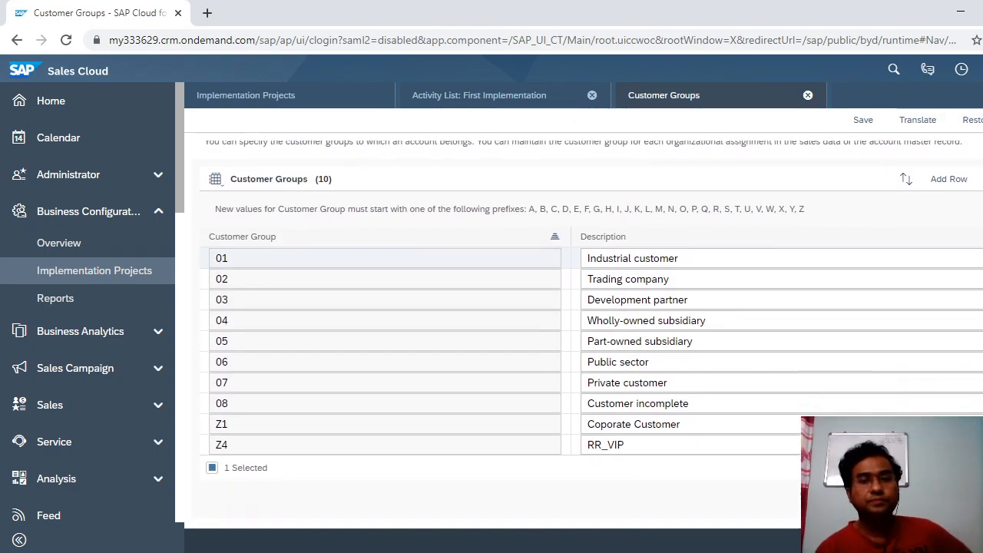
scroll(591, 291, down, 1)
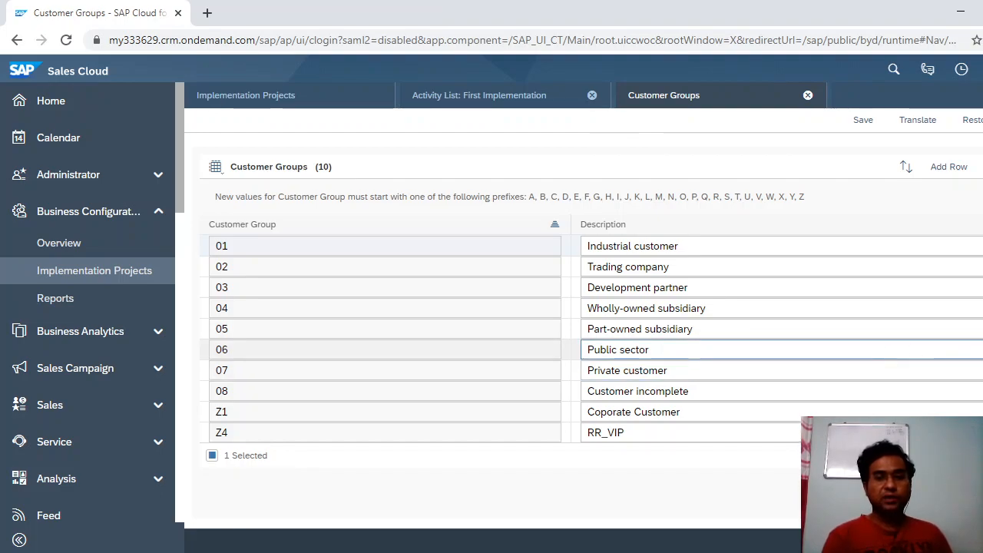
scroll(584, 322, up, 1)
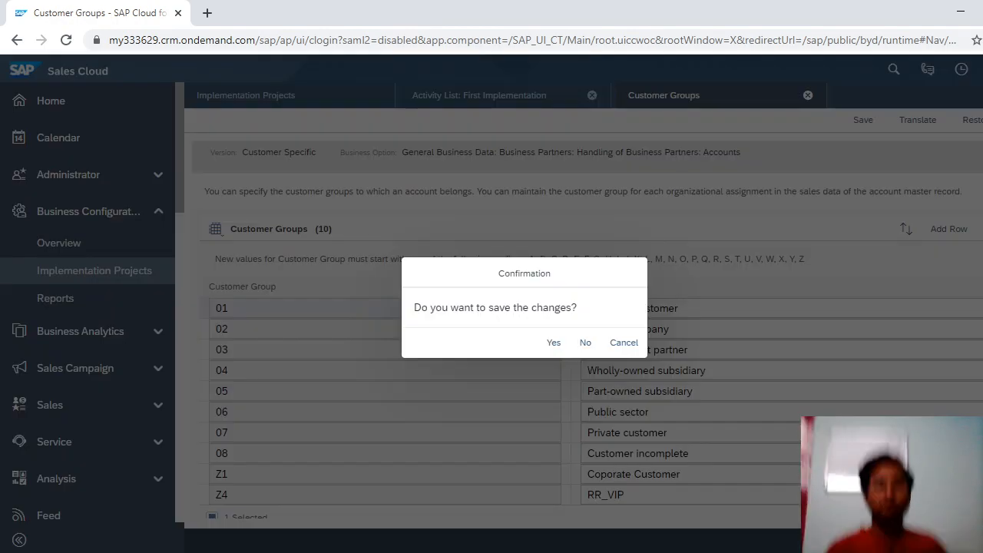
click(585, 343)
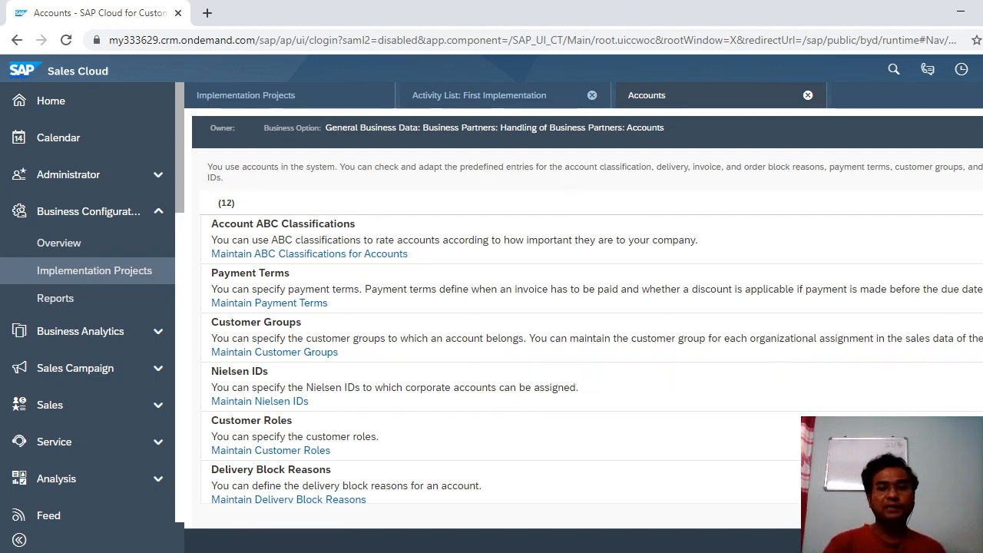
scroll(584, 307, down, 1)
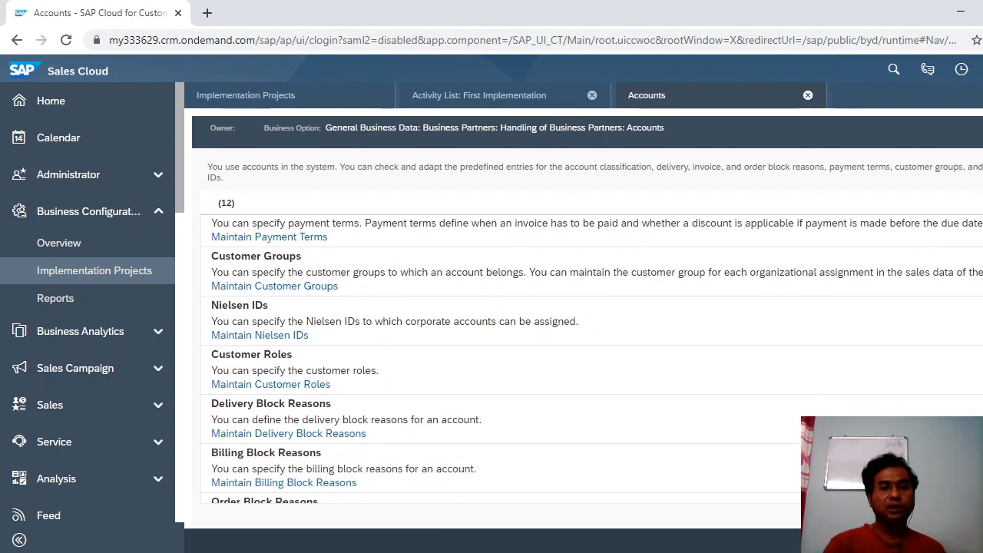
scroll(584, 308, down, 1)
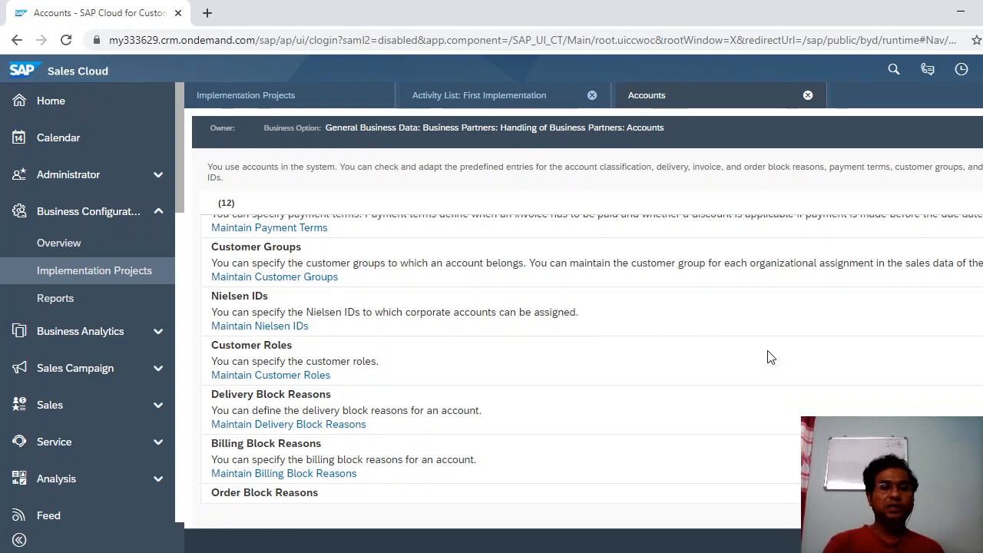
scroll(507, 360, down, 2)
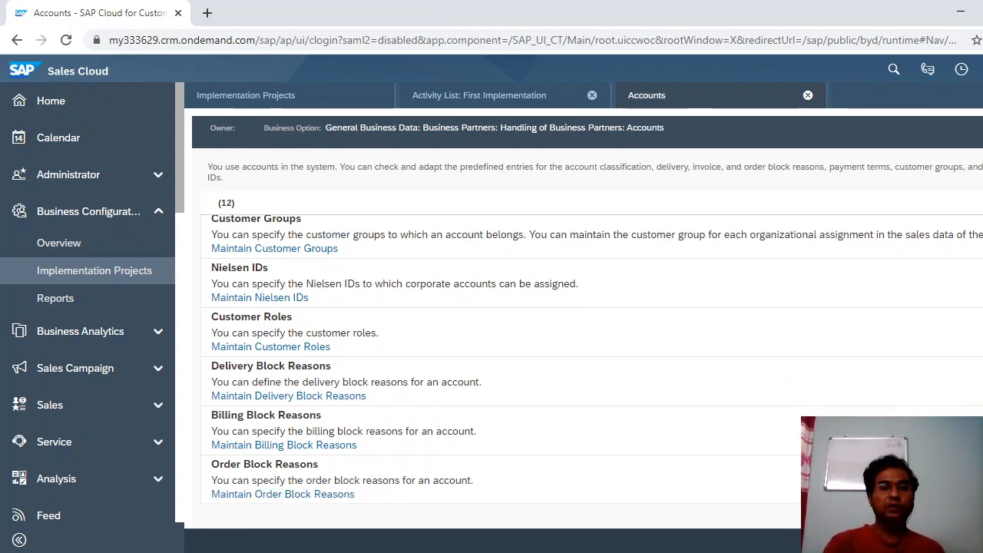
scroll(555, 332, down, 1)
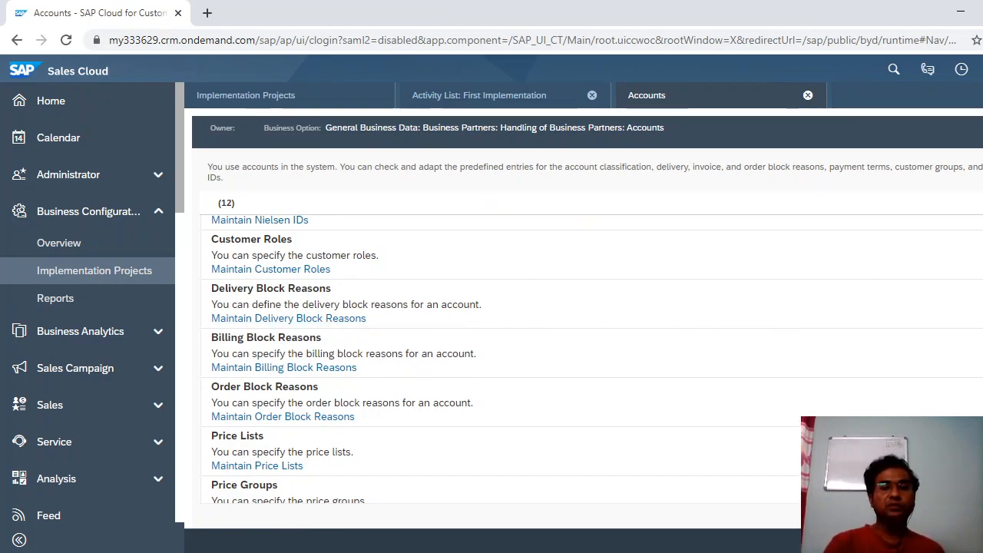
scroll(500, 361, down, 1)
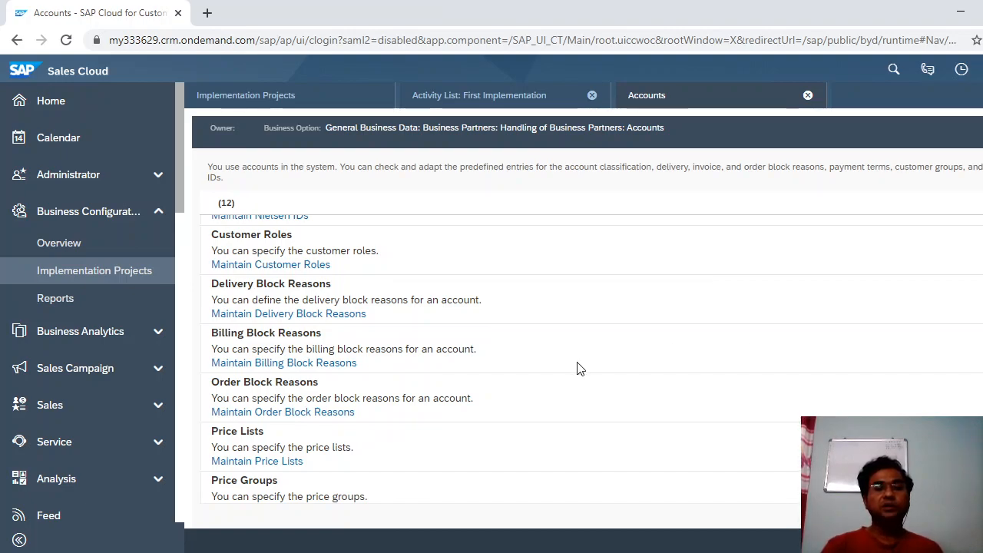
click(315, 320)
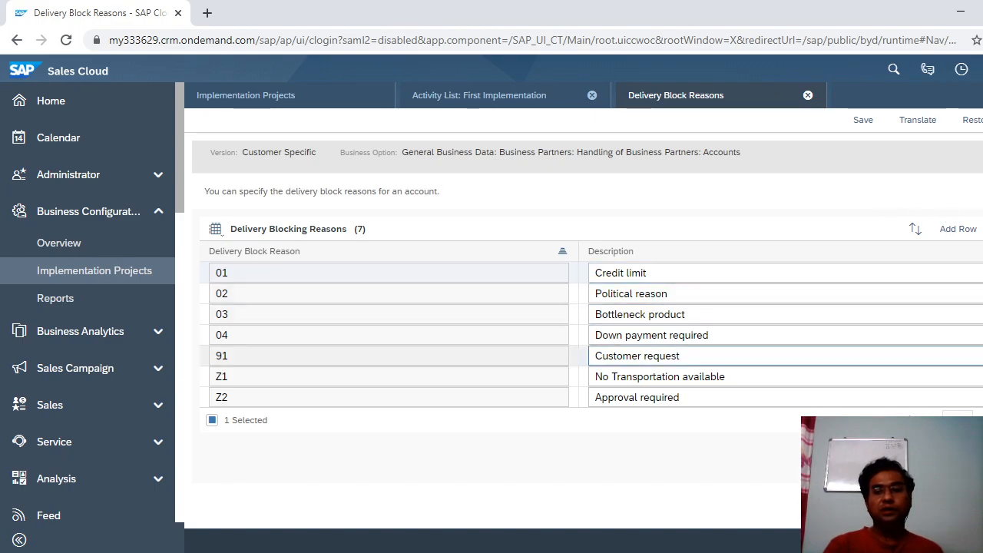
click(808, 95)
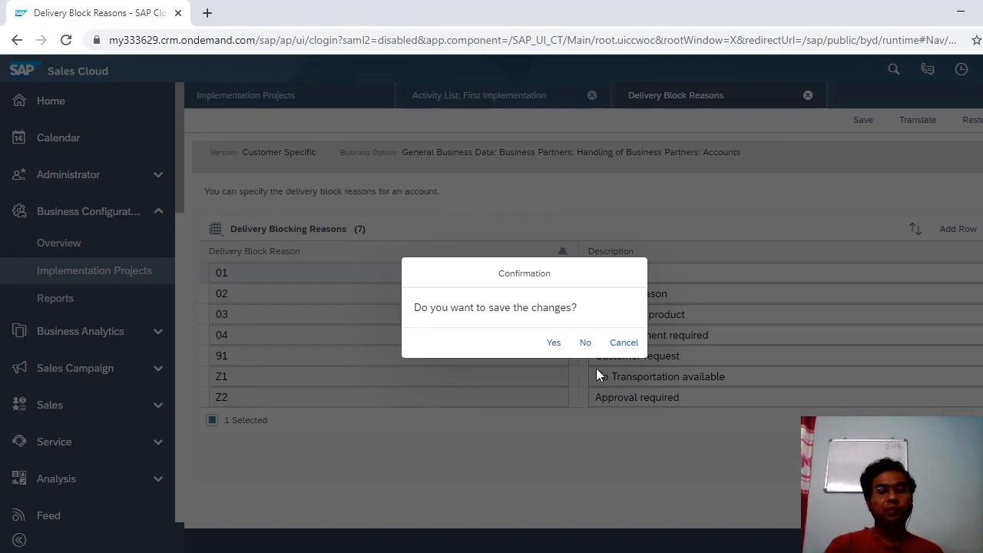
click(586, 343)
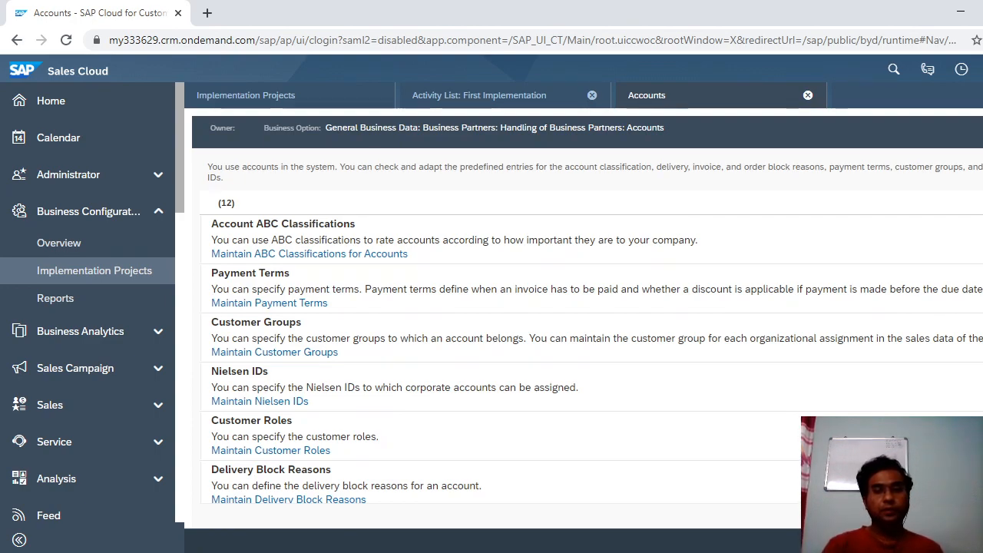
scroll(507, 307, down, 2)
scroll(507, 353, down, 3)
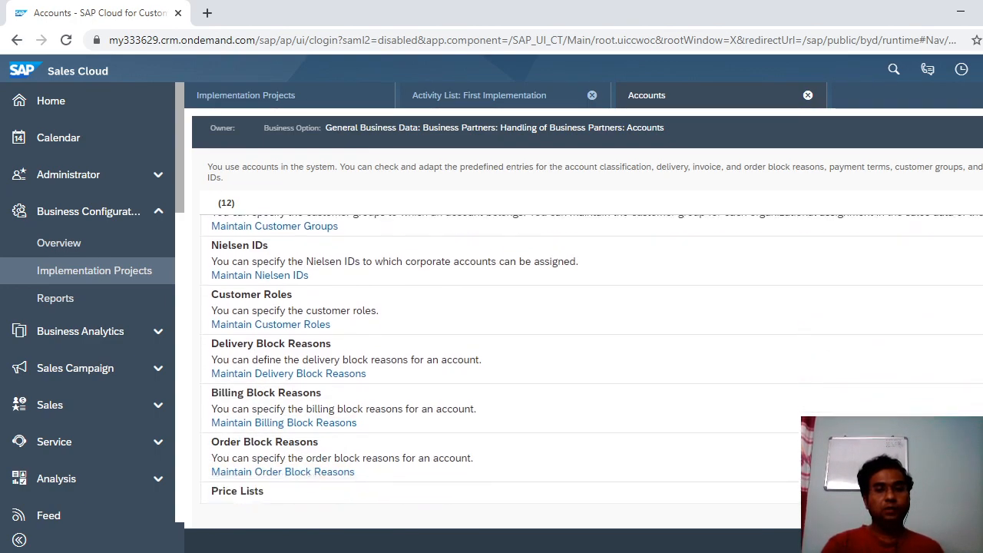
scroll(507, 353, down, 1)
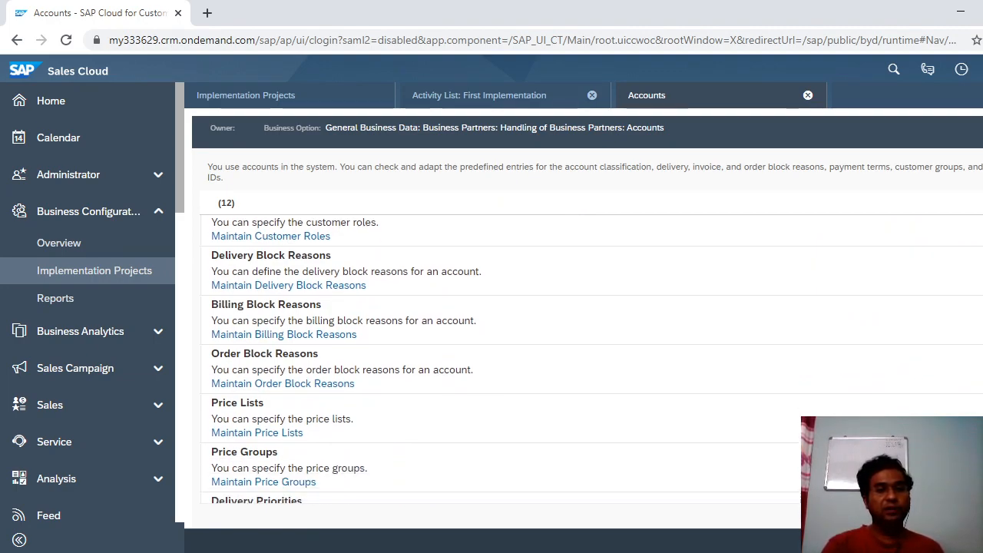
scroll(507, 354, down, 2)
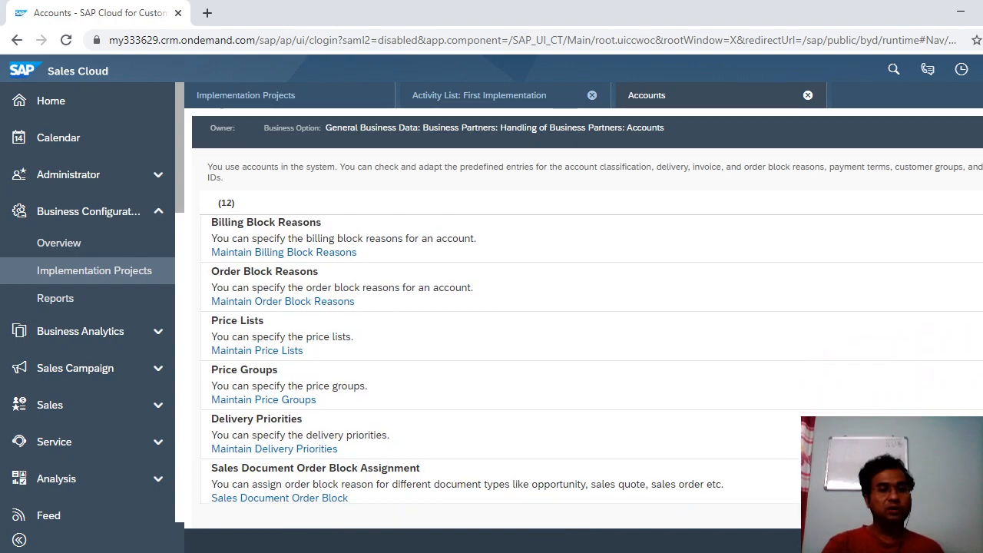
scroll(507, 354, down, 1)
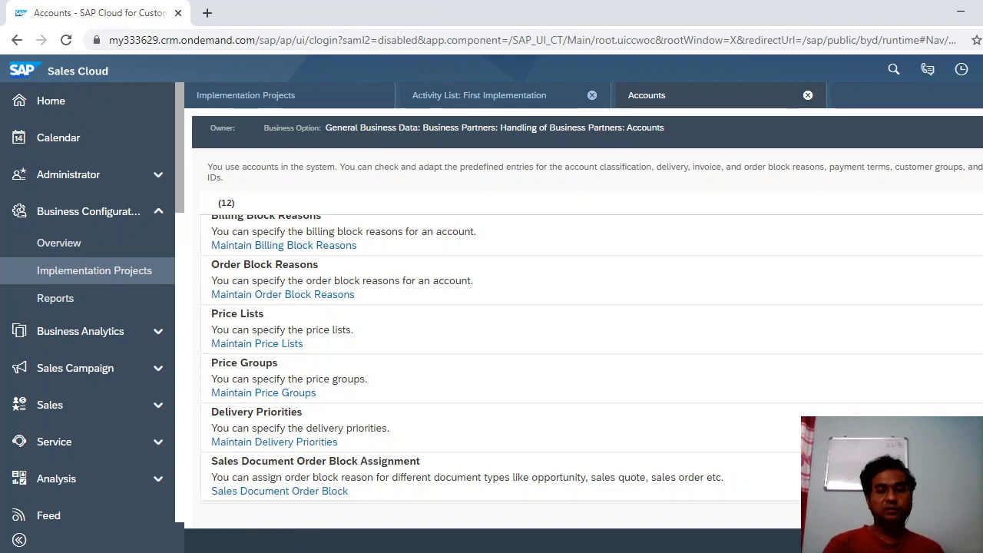
click(519, 552)
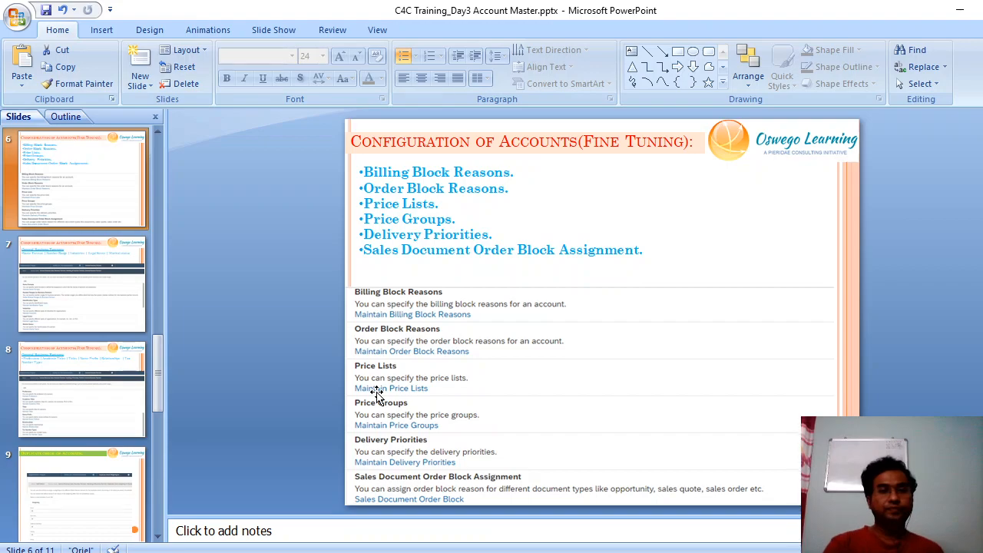
Present the account fine-tuning slides up to General Business Partners, then return to the SAP browser.
scroll(275, 284, up, 2)
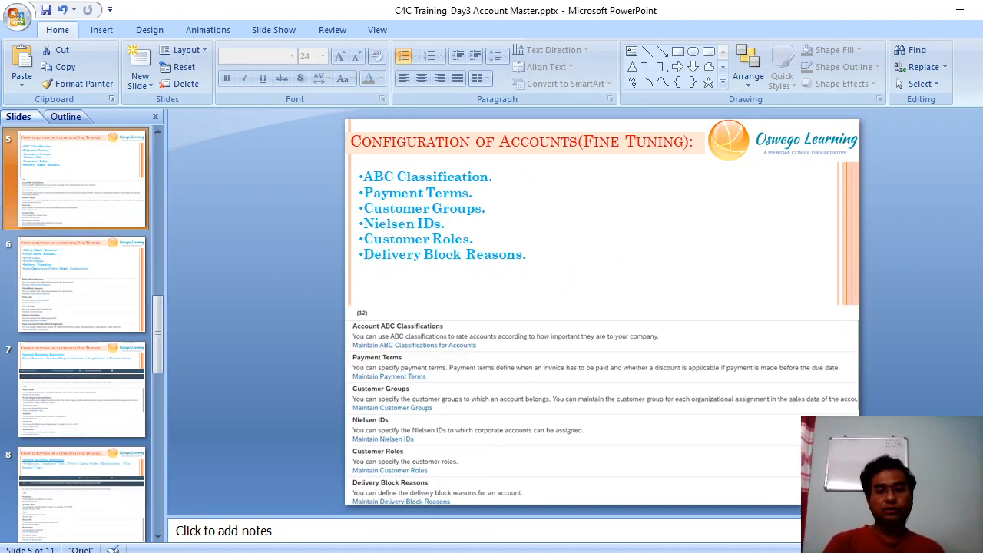
key(shift+F5)
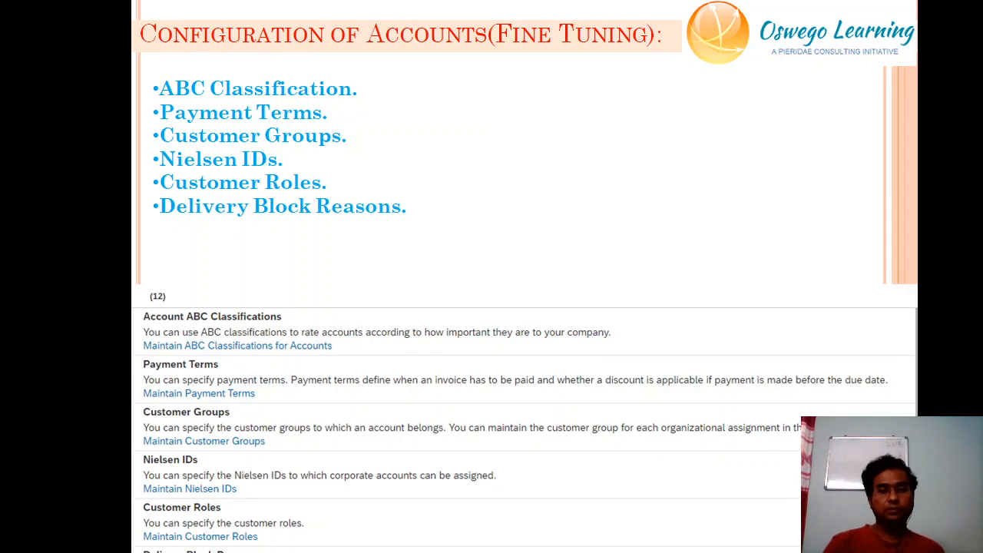
key(Right)
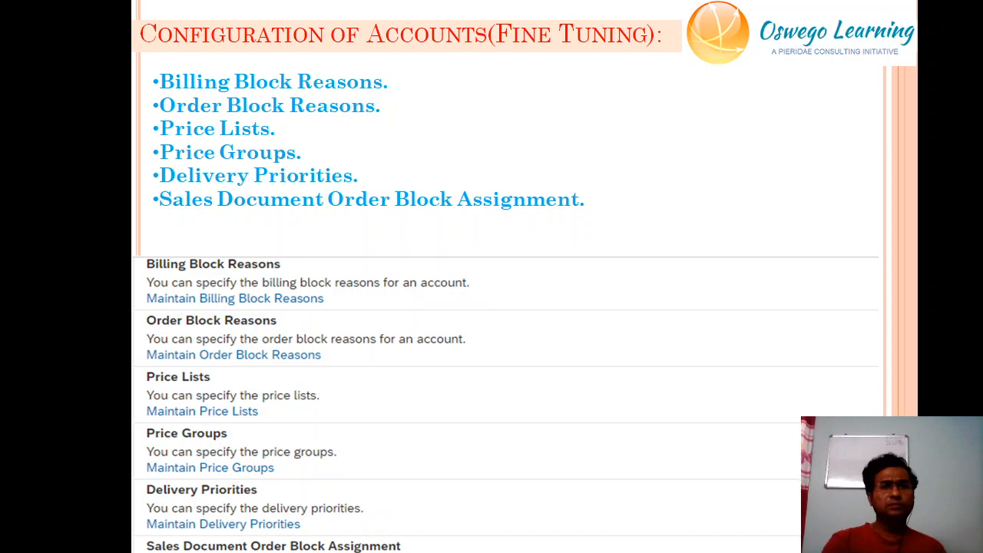
key(Right)
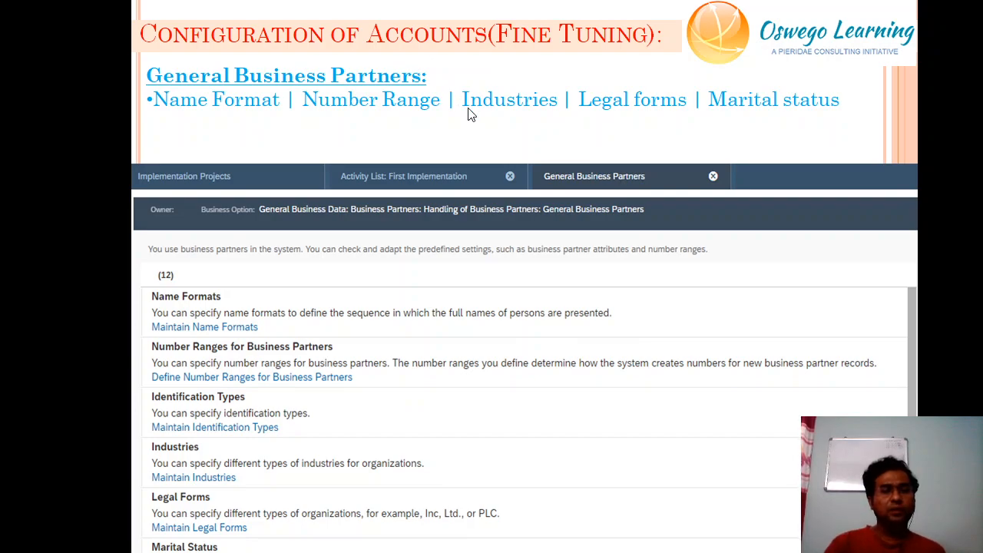
key(Escape)
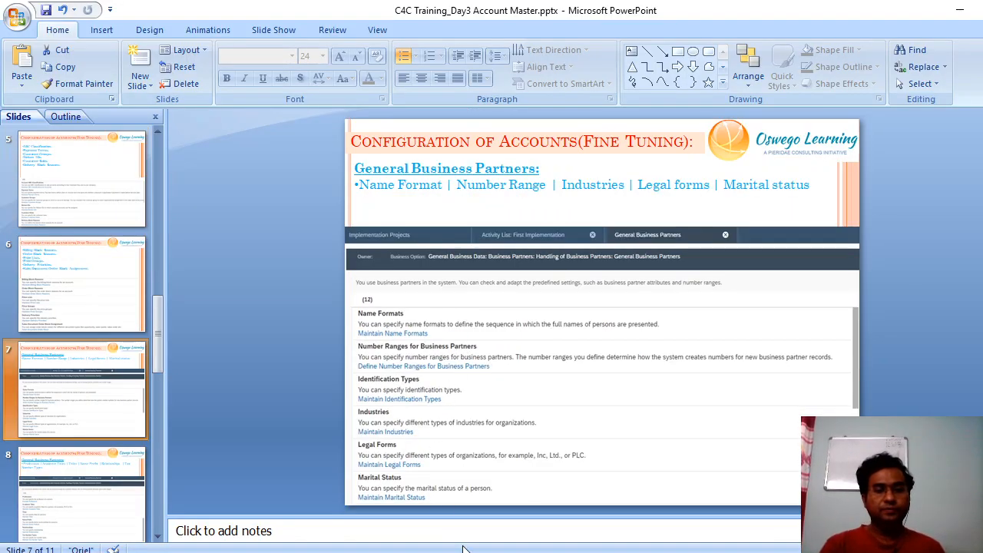
key(alt+Tab)
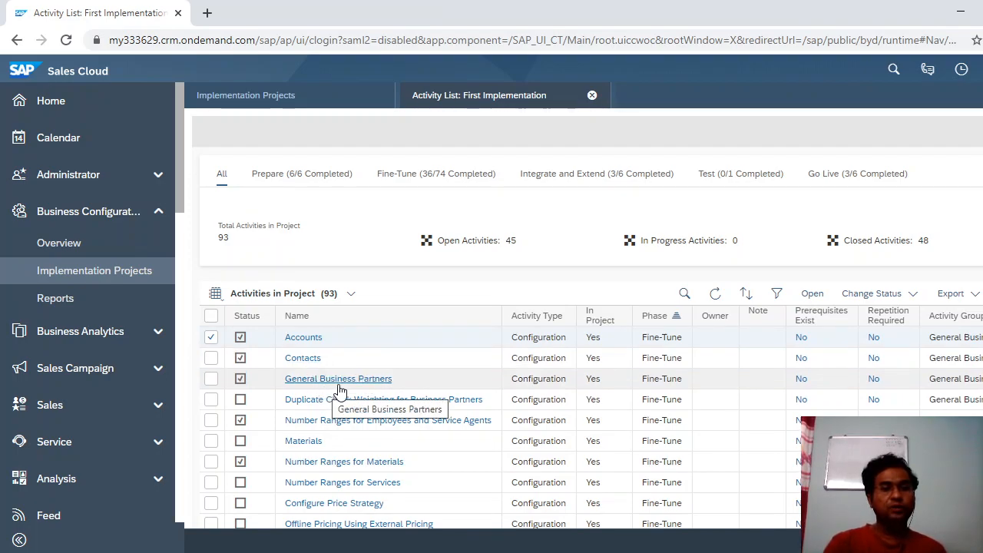
Open the General Business Partners configuration activity from the Activities in Project list.
click(358, 382)
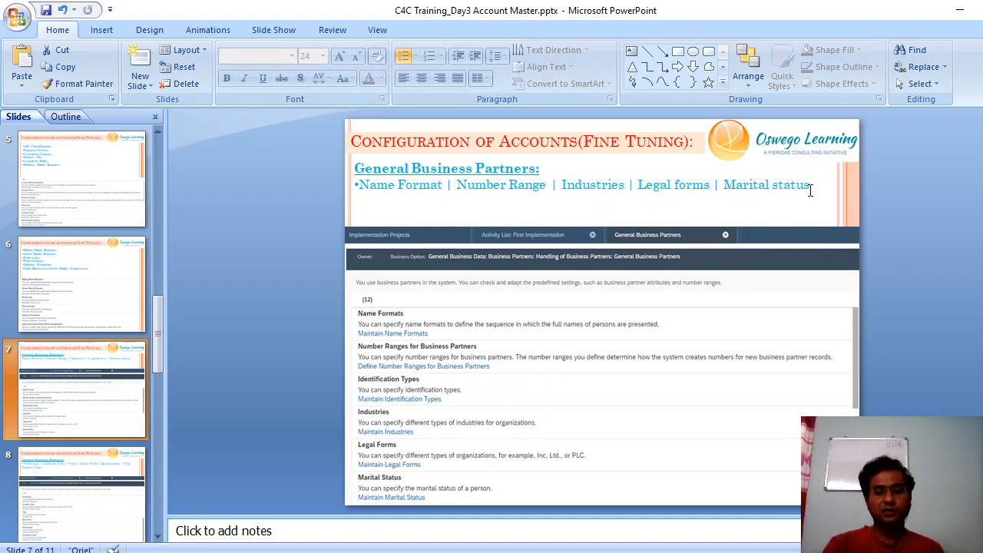
Move the deck to slide 8 covering Professions, Academic Titles, Titles and Tax Number Types.
scroll(810, 190, down, 1)
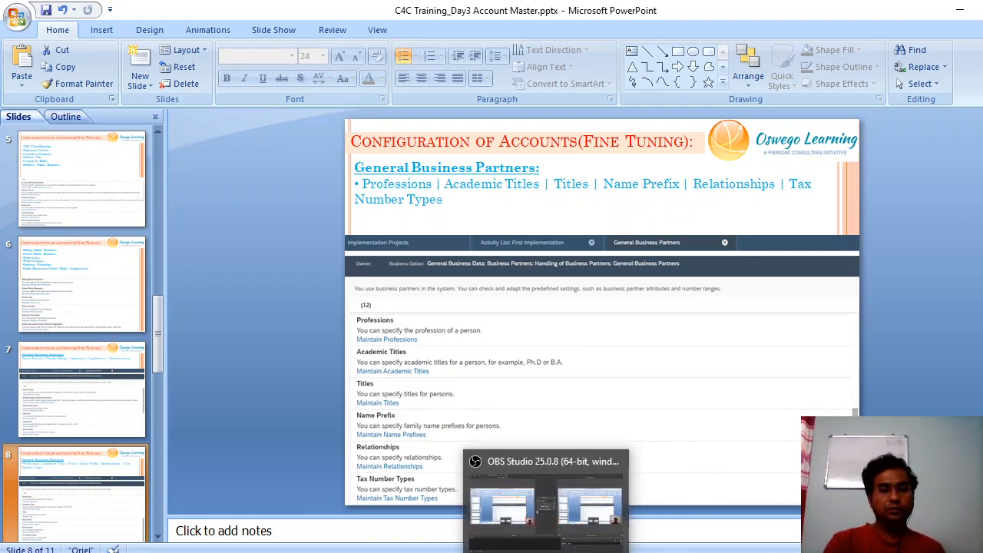
Review the Name Formats for China, Germany, India, South Korea and United States, then close them.
click(471, 552)
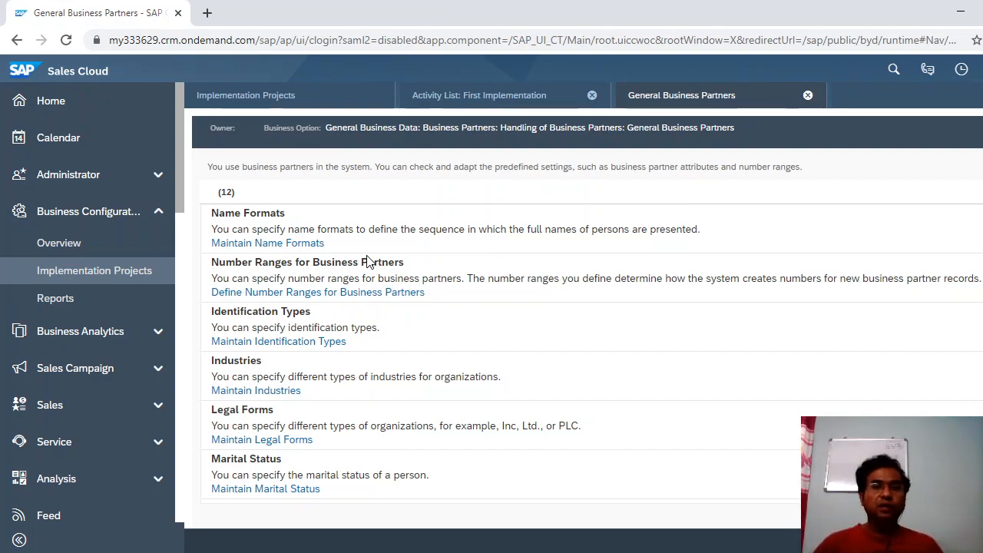
click(268, 244)
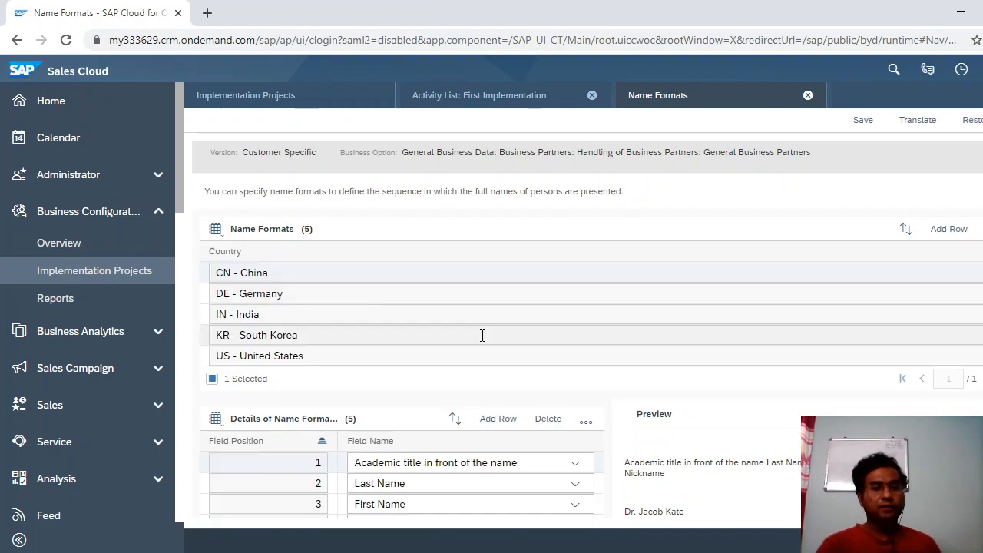
scroll(587, 346, down, 2)
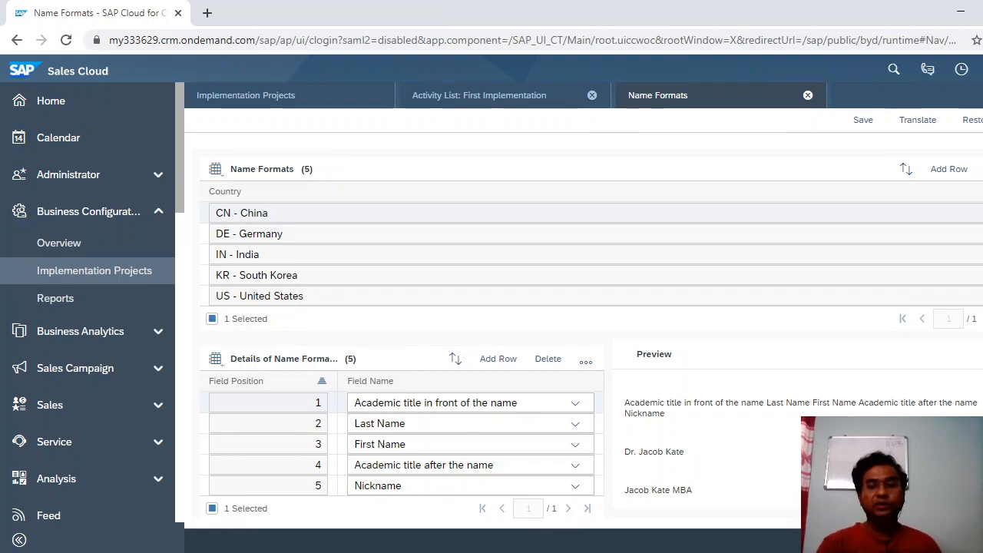
scroll(592, 307, down, 1)
scroll(592, 307, up, 2)
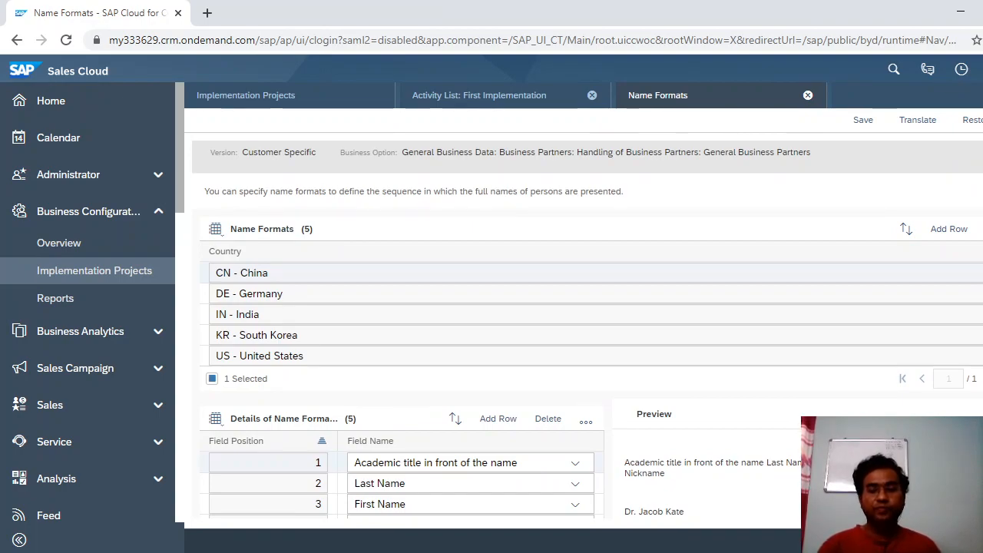
click(809, 96)
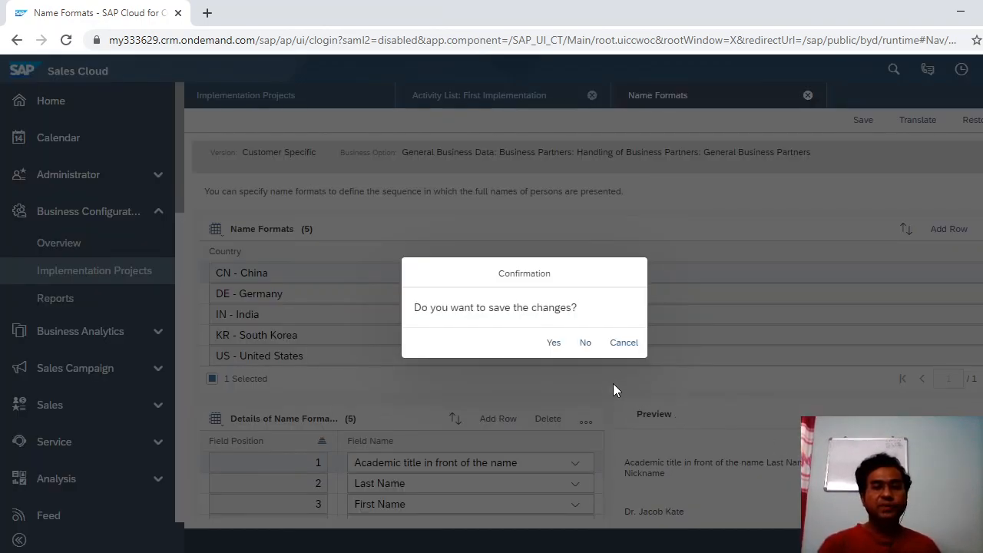
Discard the Name Formats changes and open the business partner number range settings.
click(585, 343)
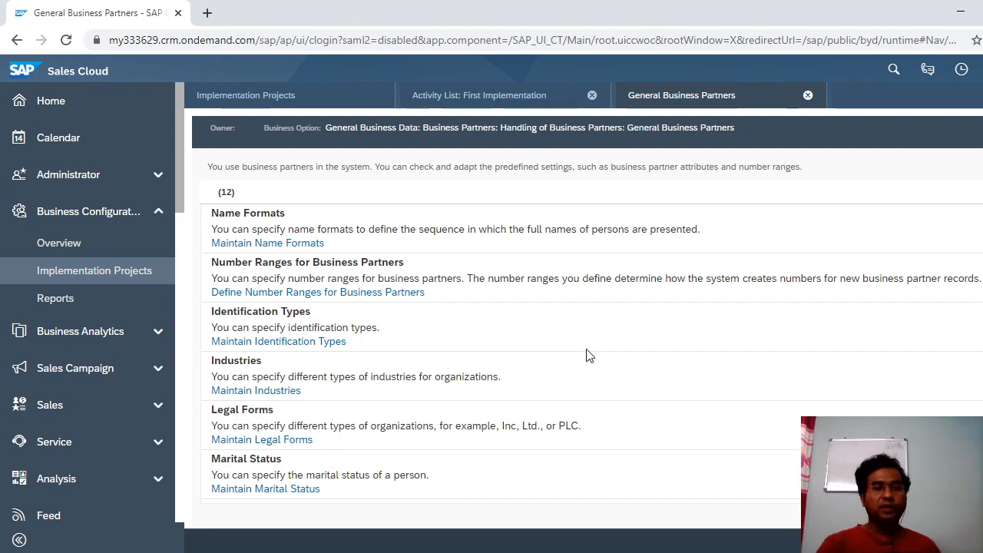
click(311, 296)
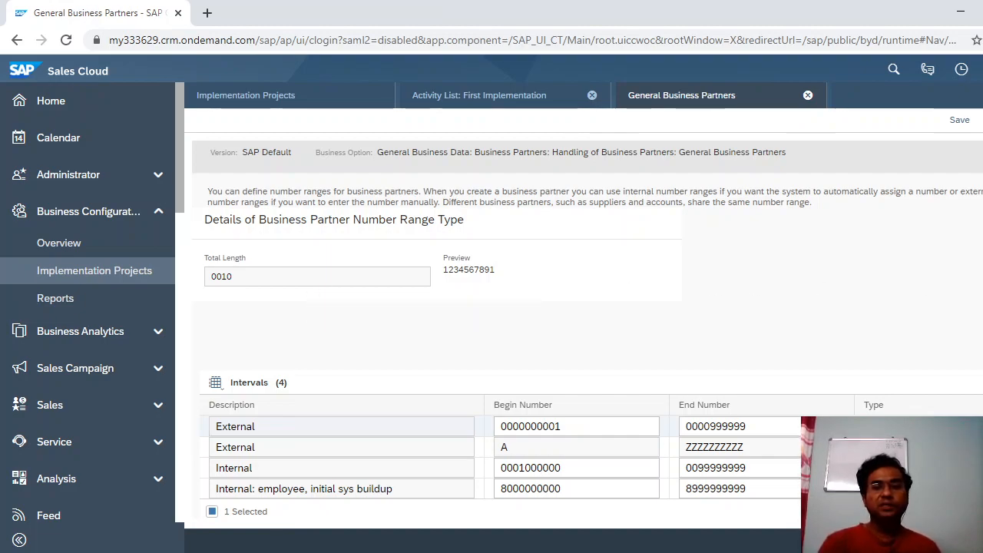
Inspect the business partner number range intervals, then leave them without saving.
scroll(587, 330, down, 1)
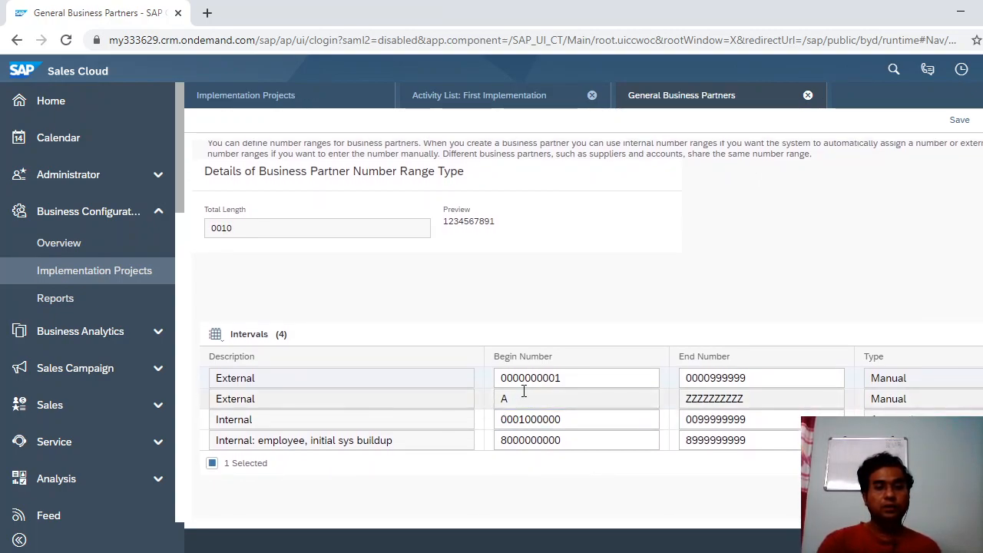
click(749, 383)
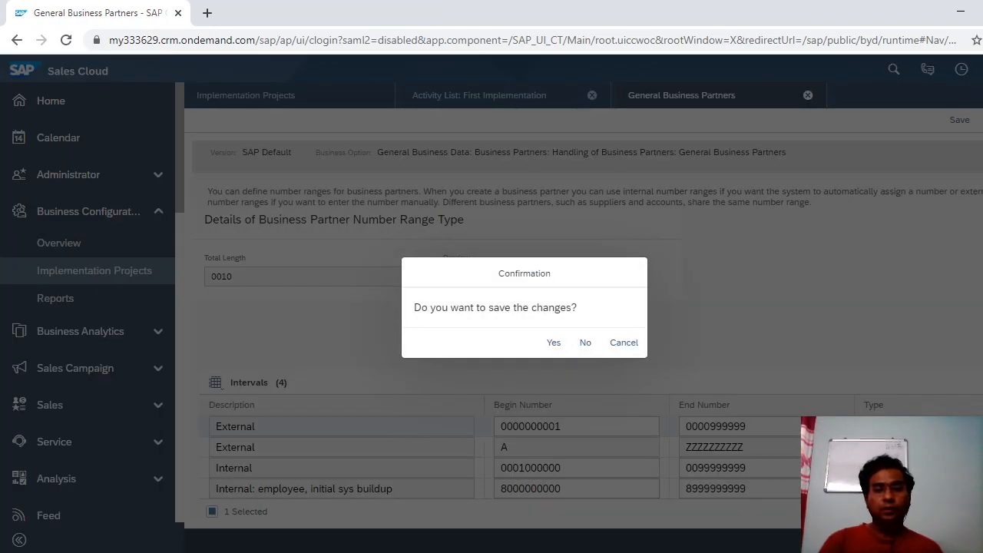
click(578, 344)
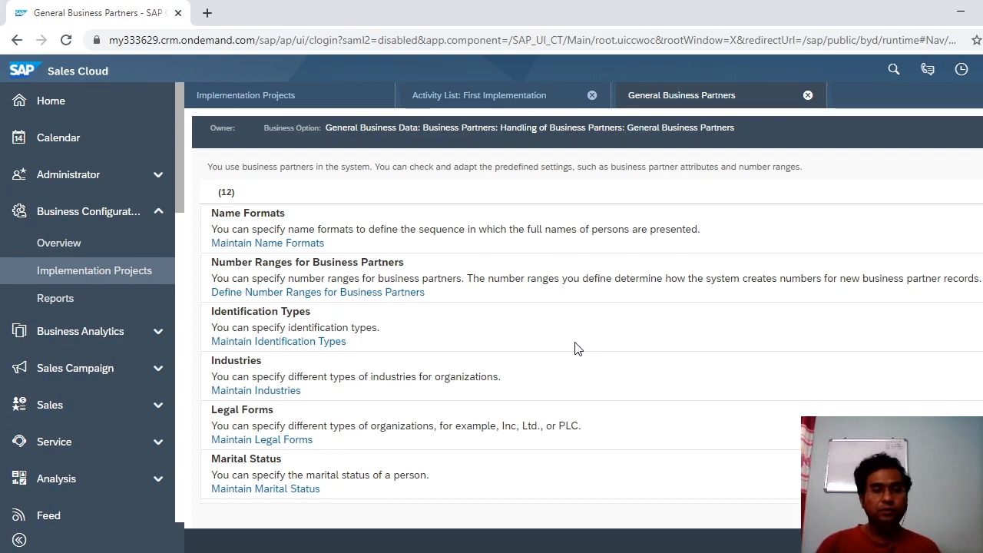
click(302, 349)
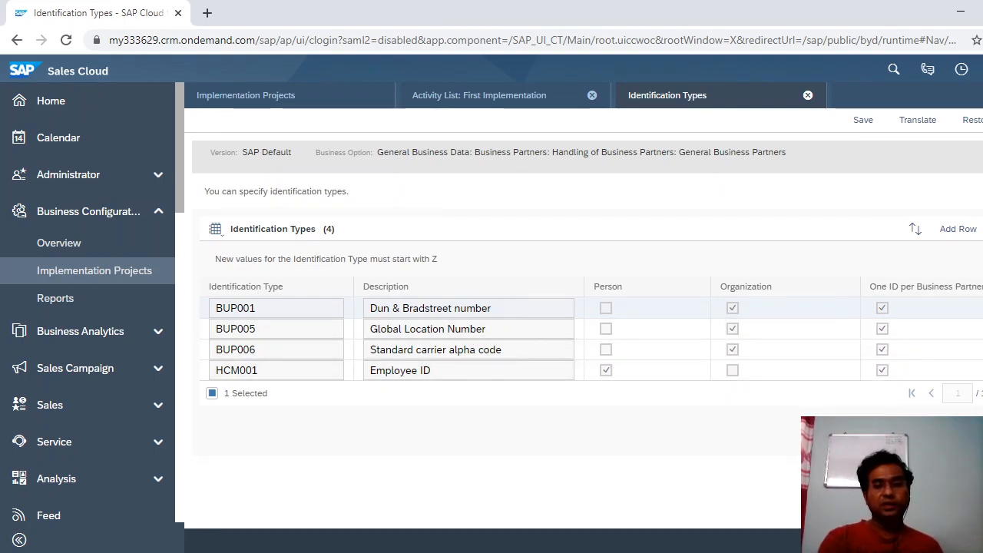
click(809, 96)
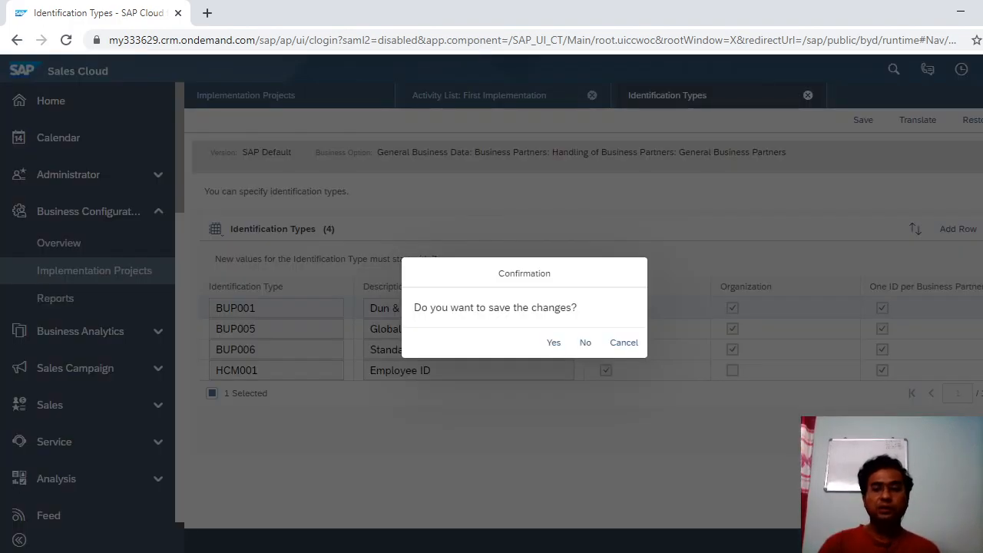
click(586, 343)
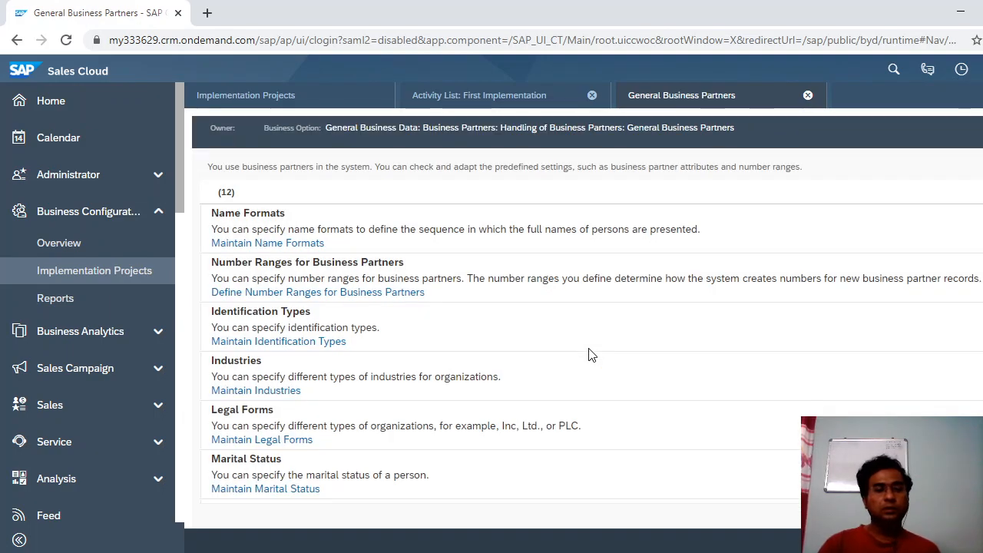
click(266, 394)
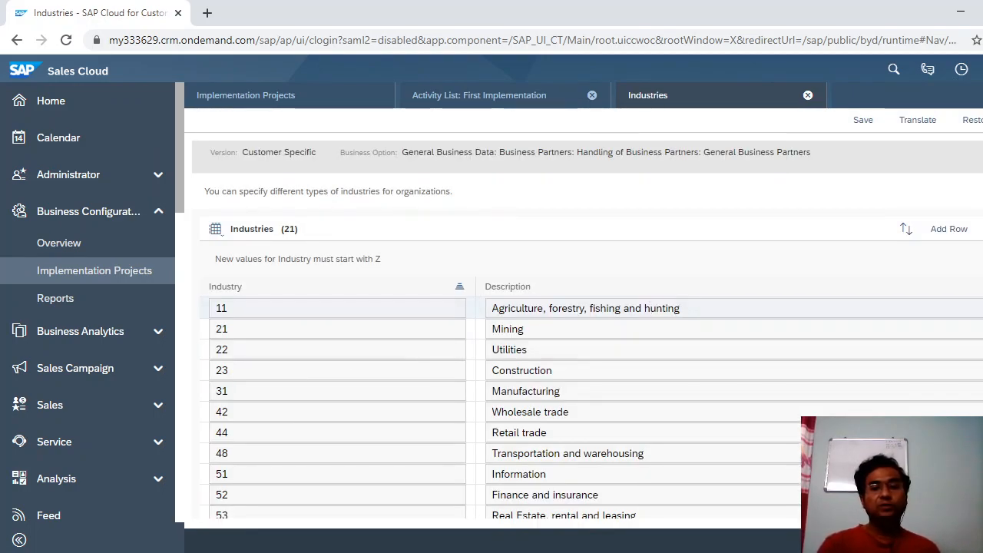
scroll(584, 330, down, 3)
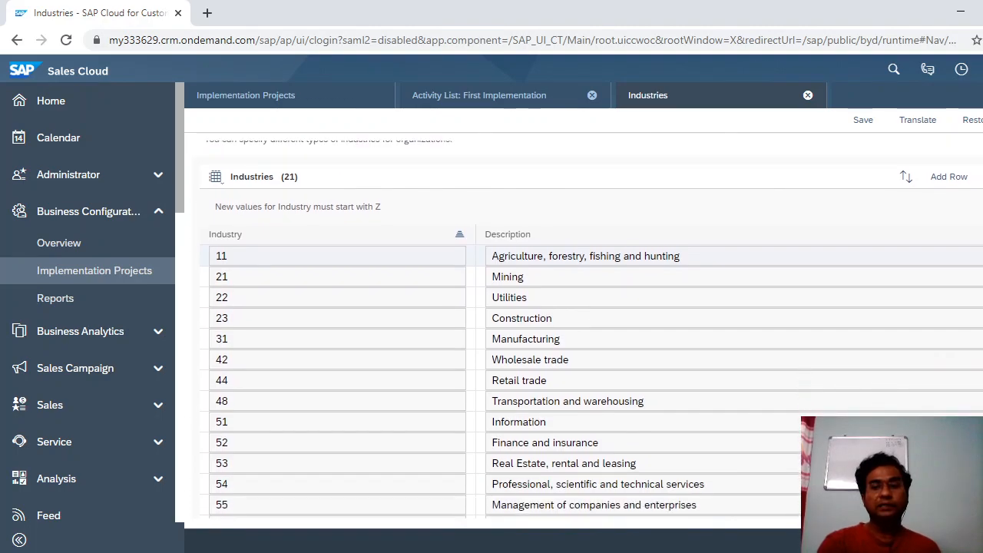
scroll(584, 331, down, 1)
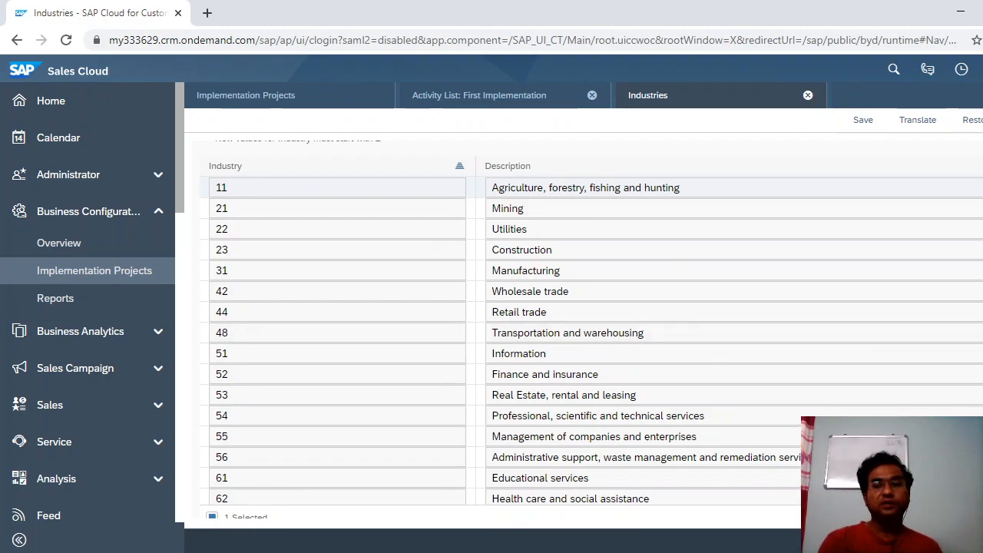
scroll(507, 338, down, 3)
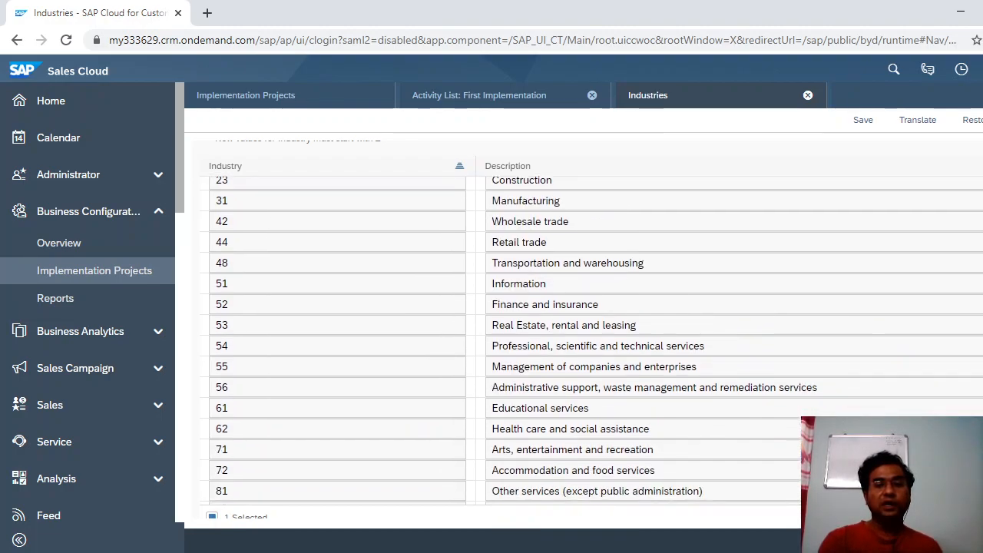
scroll(507, 339, down, 2)
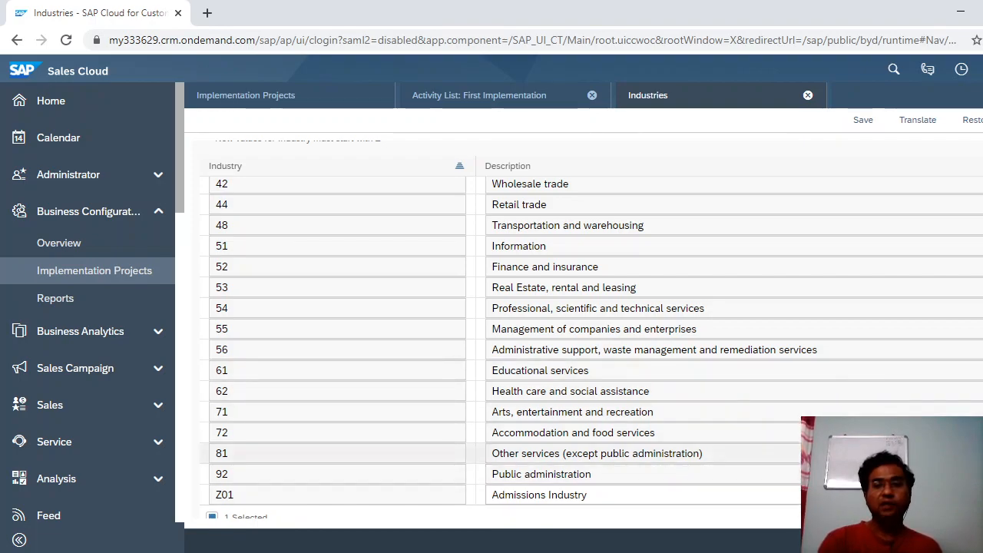
scroll(507, 338, up, 3)
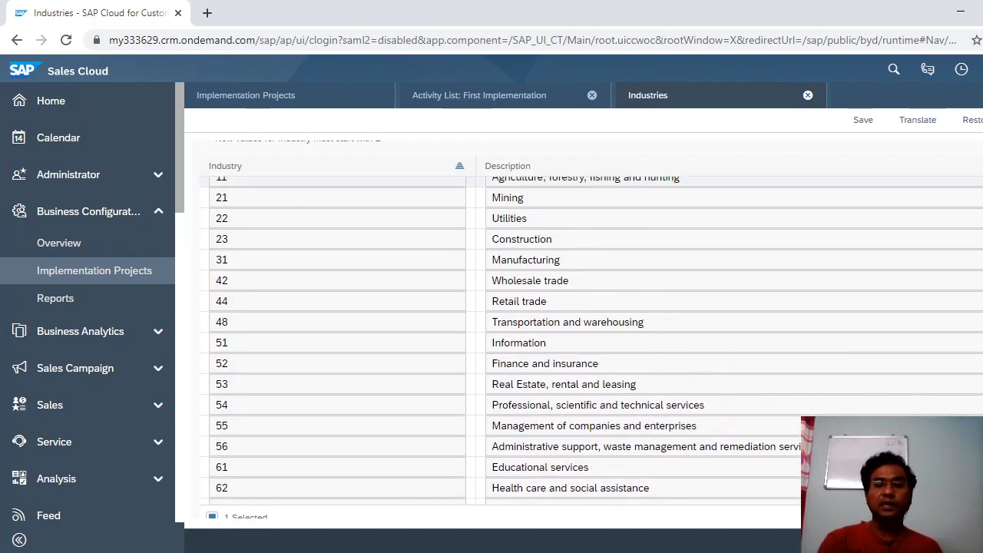
click(809, 96)
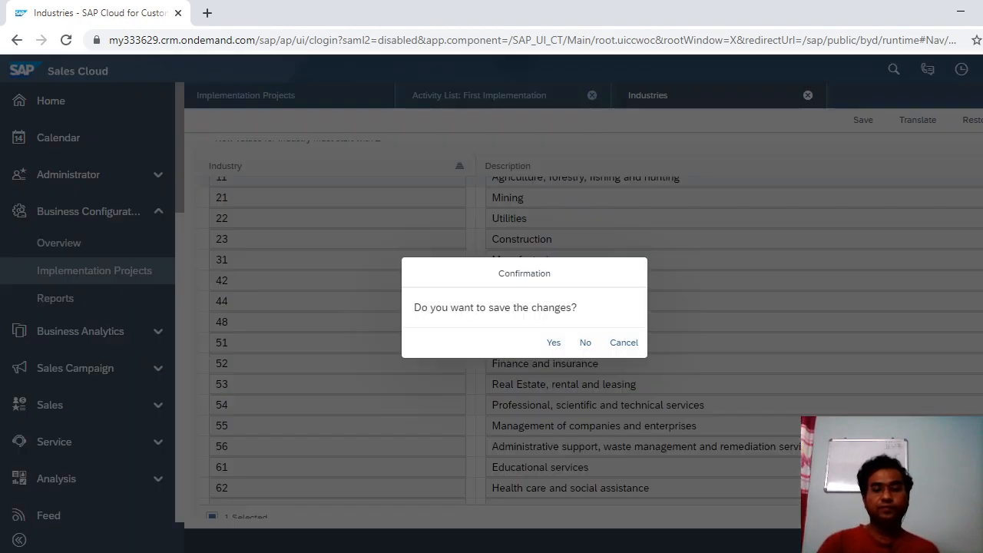
click(586, 343)
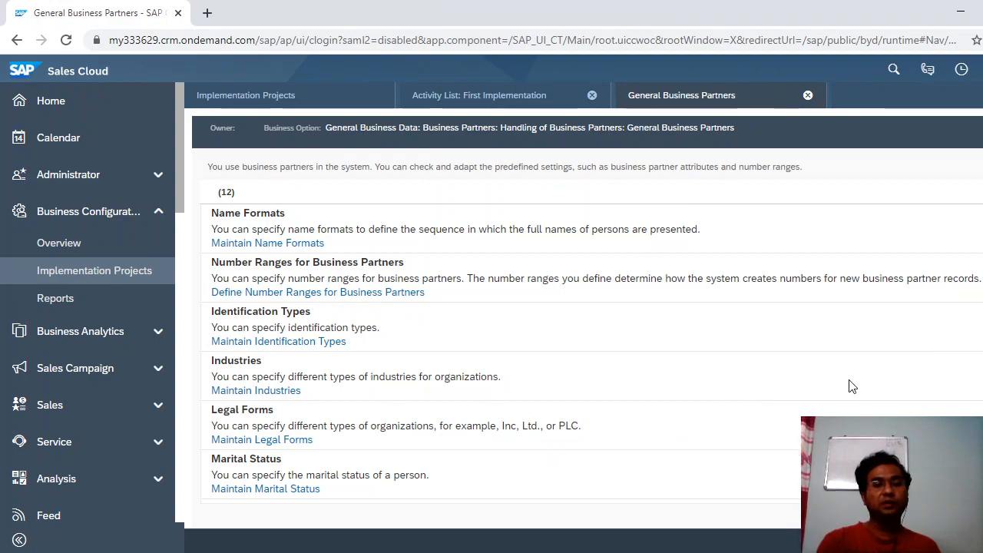
Scroll the General Business Partners list through Professions, Academic Titles, Titles, Name Prefix and Relationships.
scroll(507, 354, down, 3)
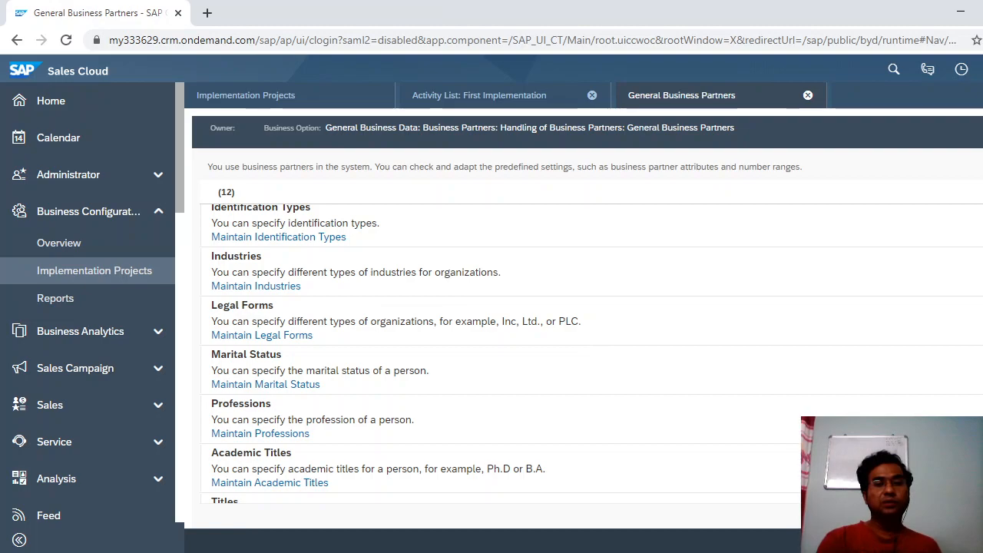
scroll(507, 346, down, 2)
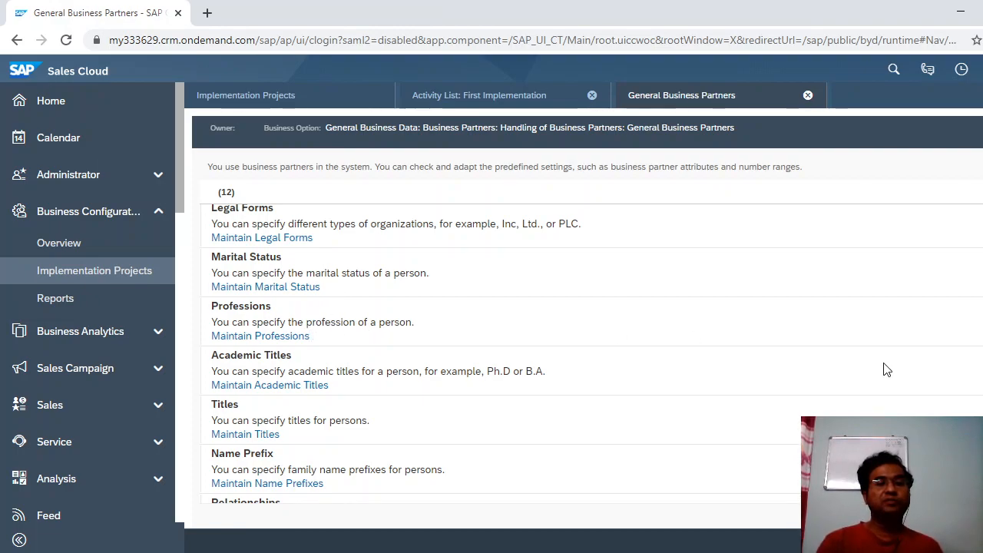
scroll(592, 305, down, 1)
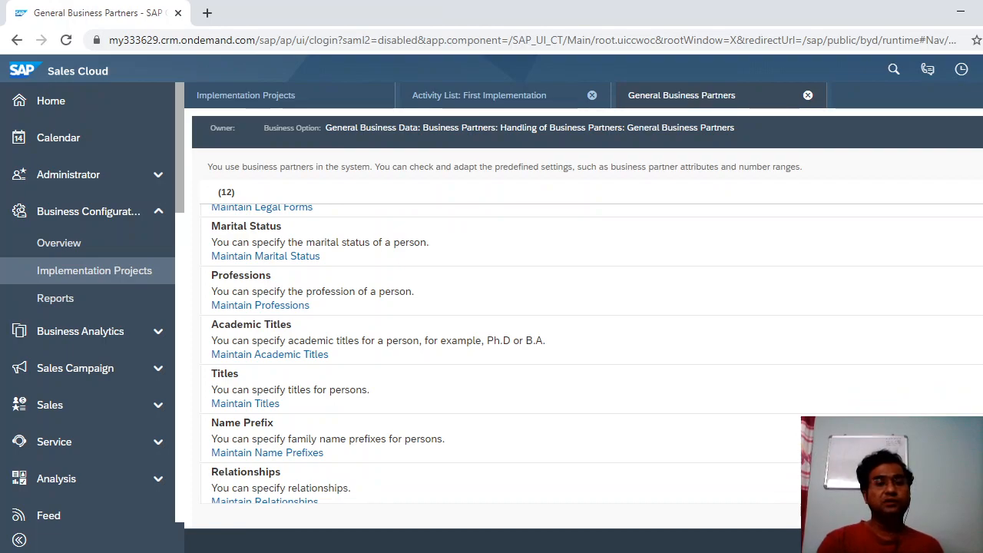
scroll(641, 400, down, 2)
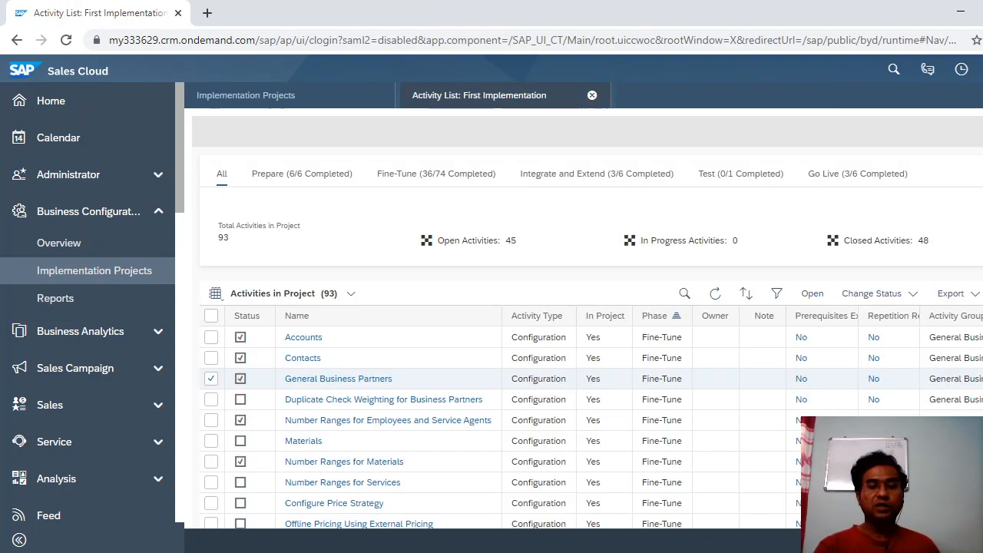
Page through the duplicate check and contact fine-tuning slides, then return to the activity list.
key(alt+Tab)
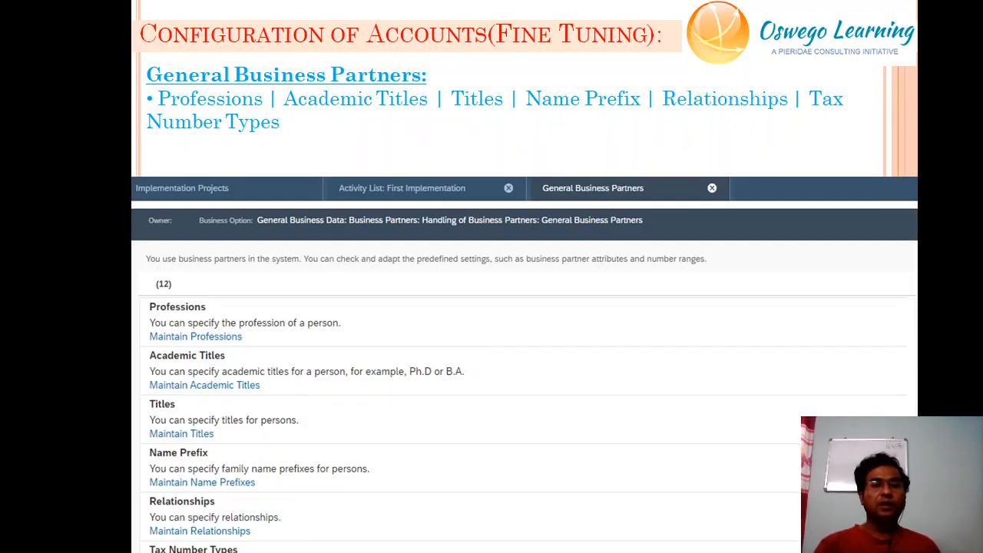
key(Right)
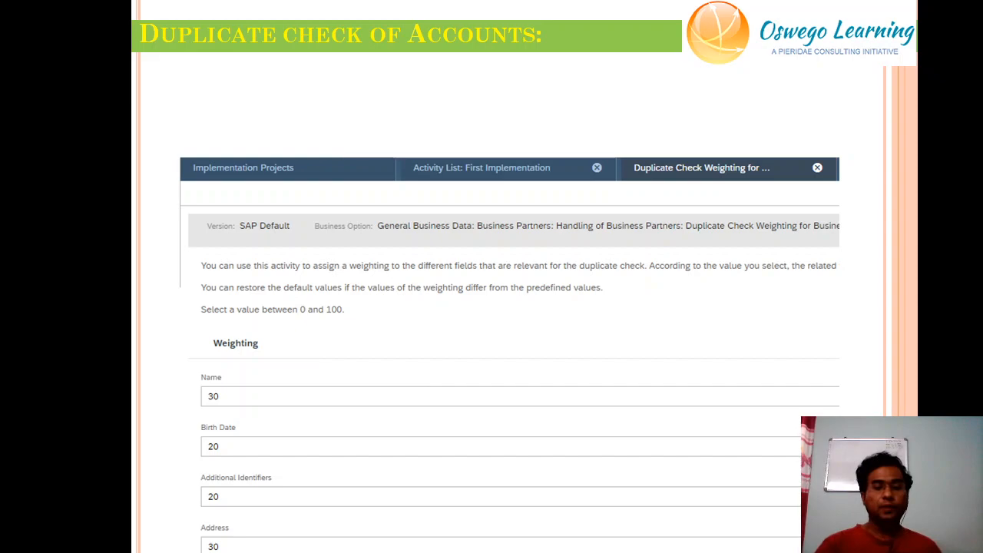
key(Right)
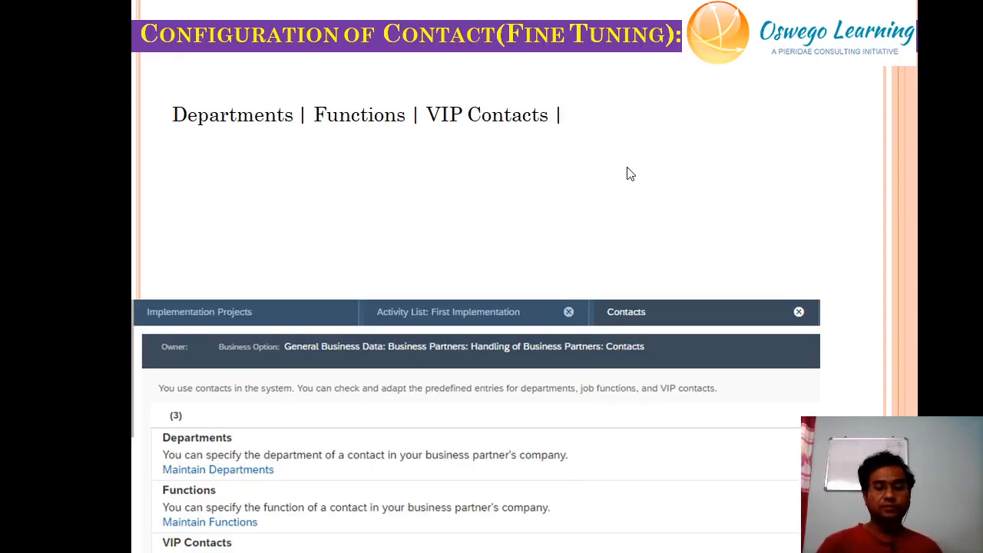
key(Left)
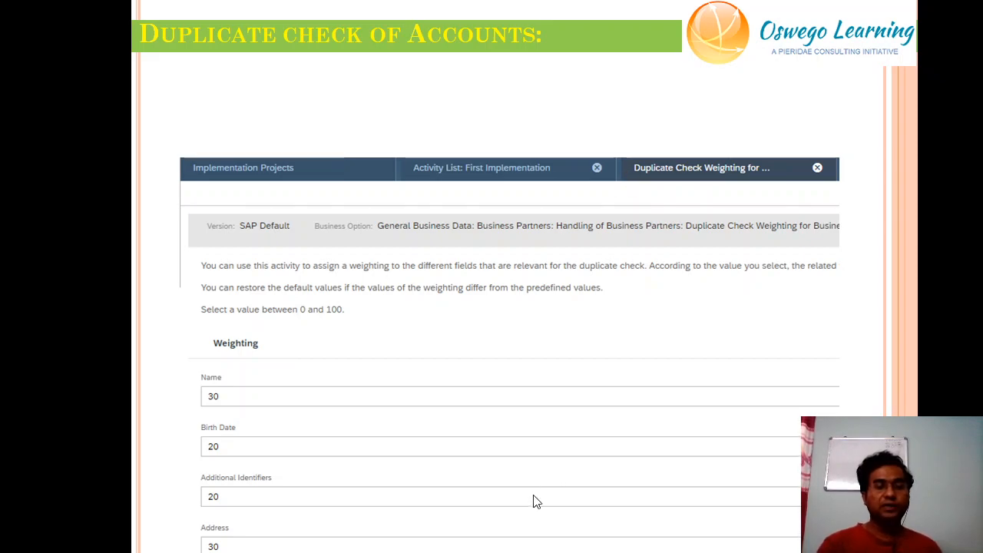
key(Escape)
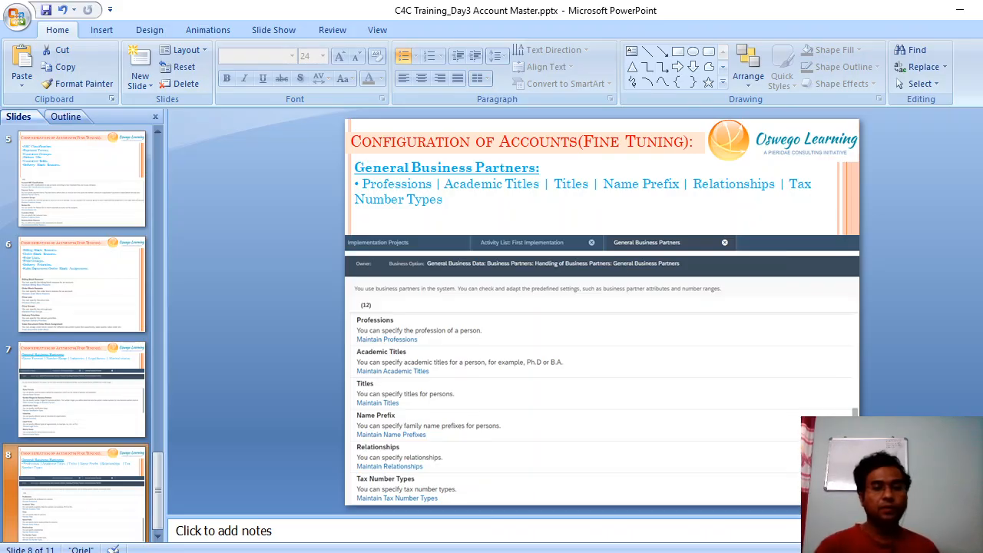
click(474, 551)
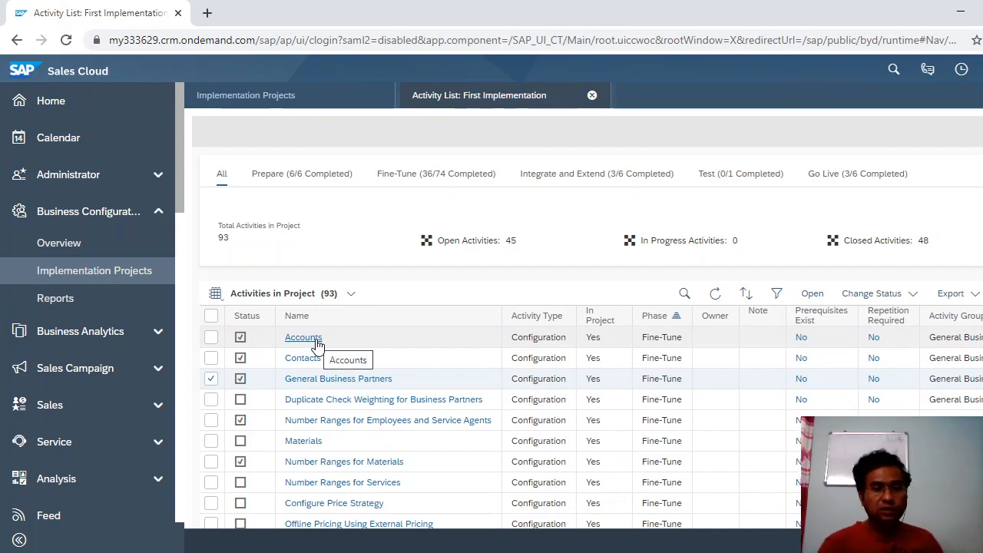
Open Duplicate Check Weighting for Business Partners and review the Name (30) and Birth Date (20) weightings.
click(346, 403)
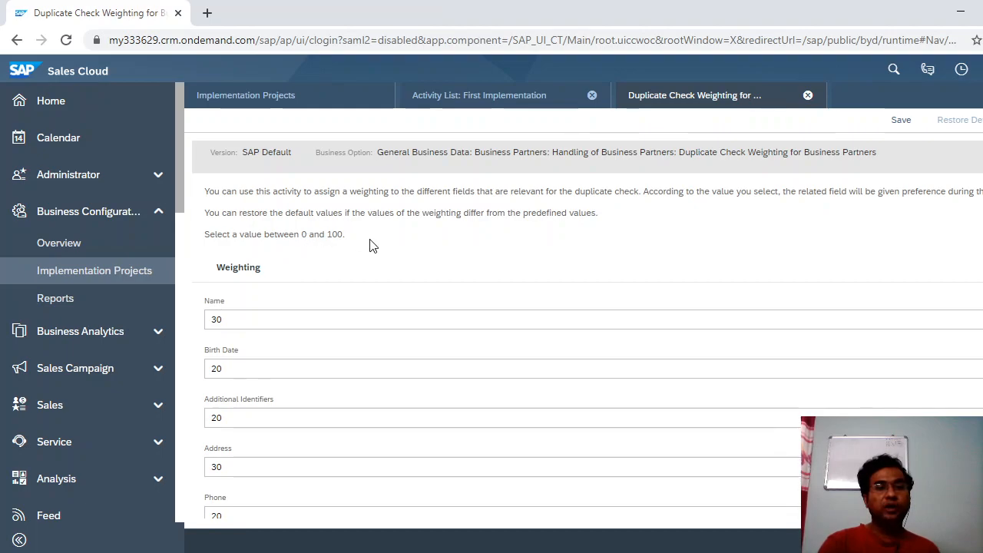
click(252, 315)
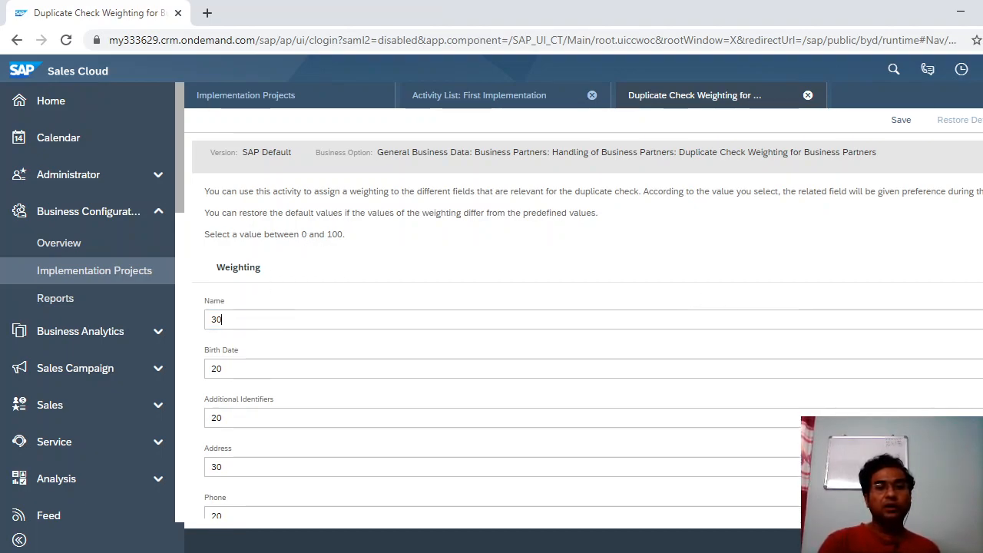
scroll(584, 326, down, 1)
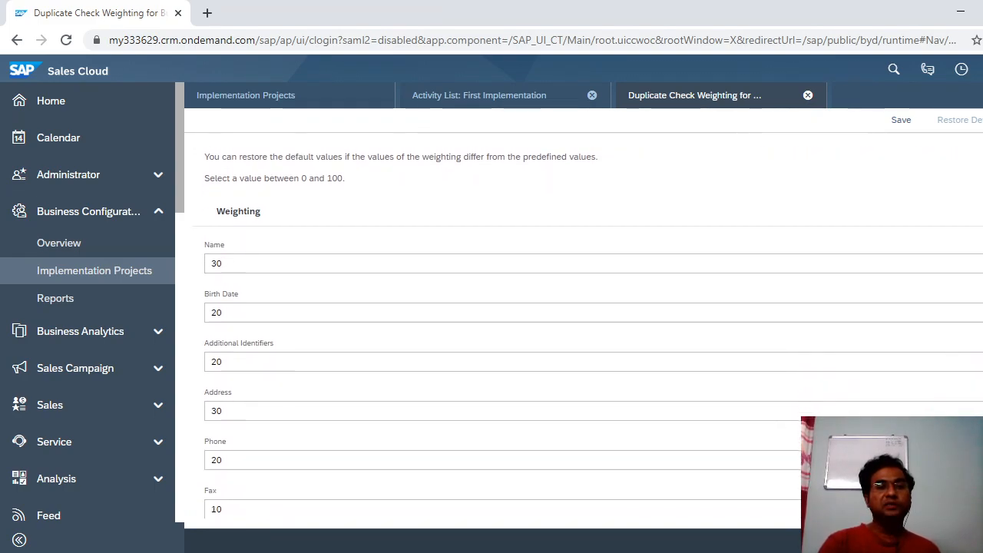
scroll(584, 314, down, 1)
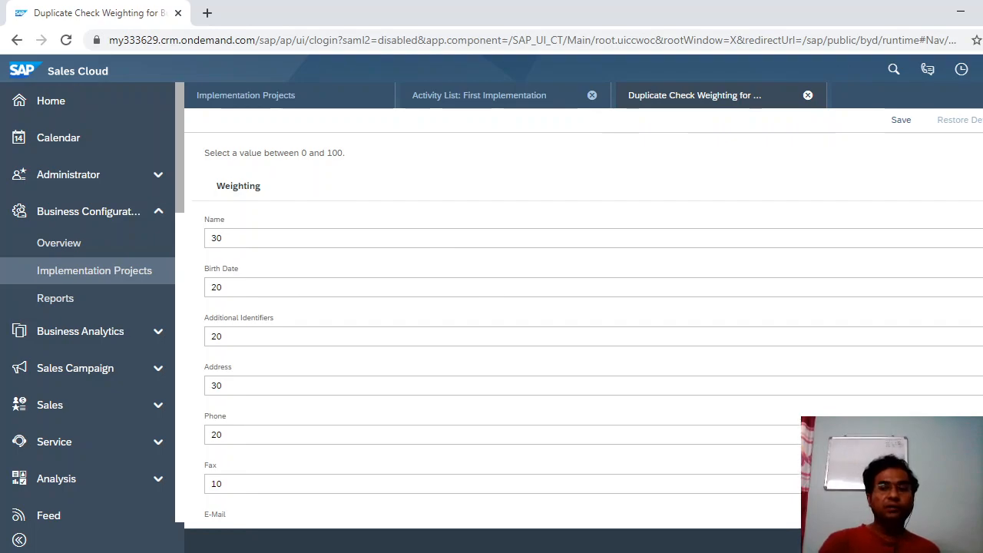
scroll(584, 314, down, 1)
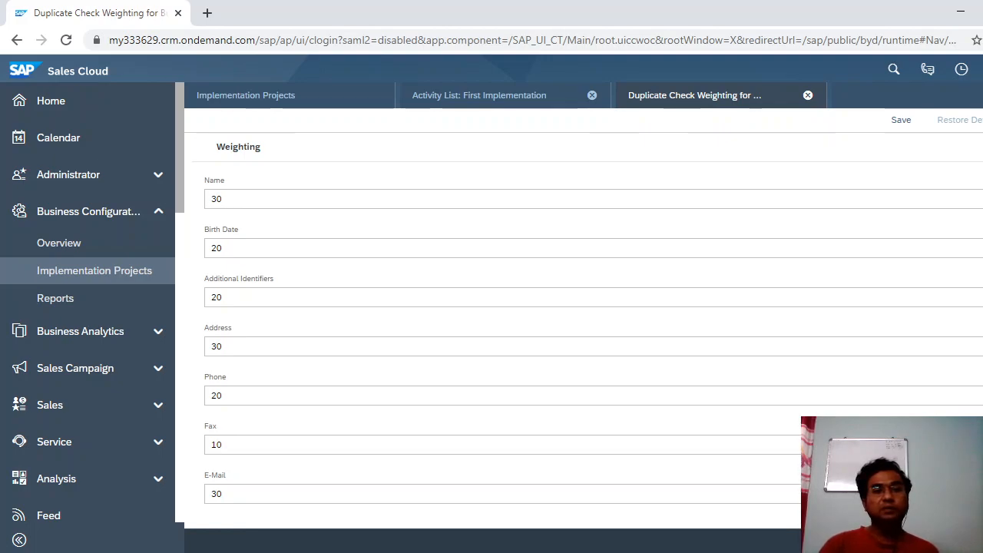
click(478, 244)
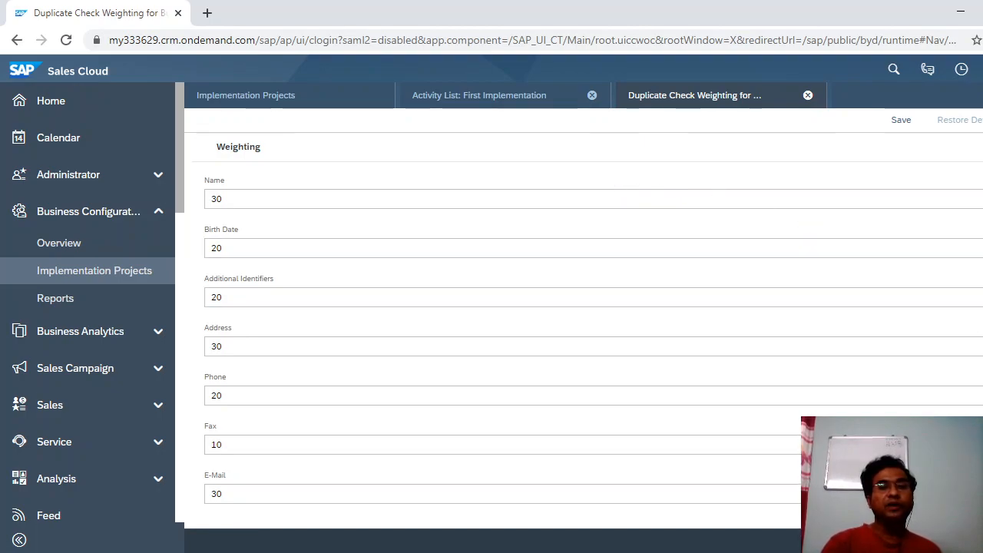
Check the Additional Identifiers, Address (30), Phone (20) and Name weightings, then close the screen.
scroll(584, 330, up, 1)
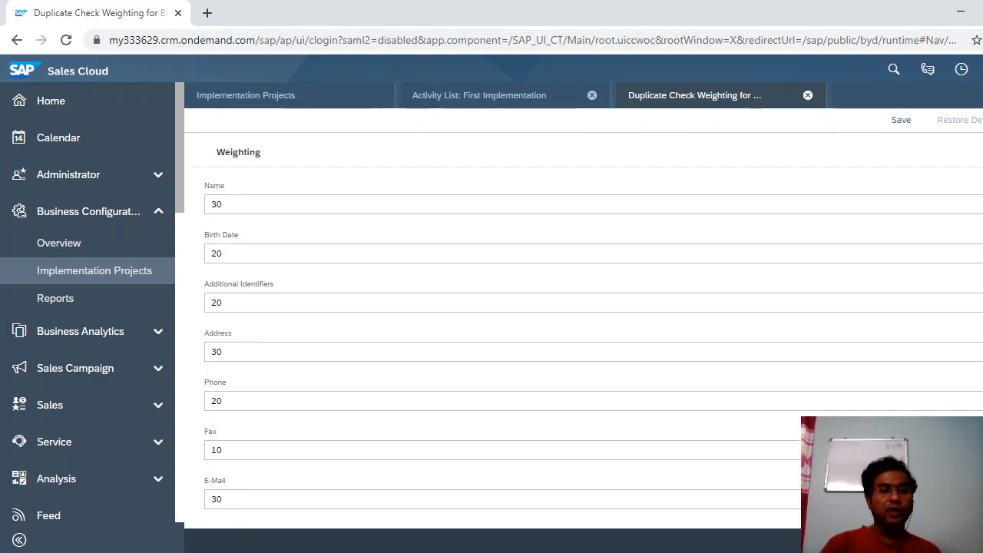
click(604, 306)
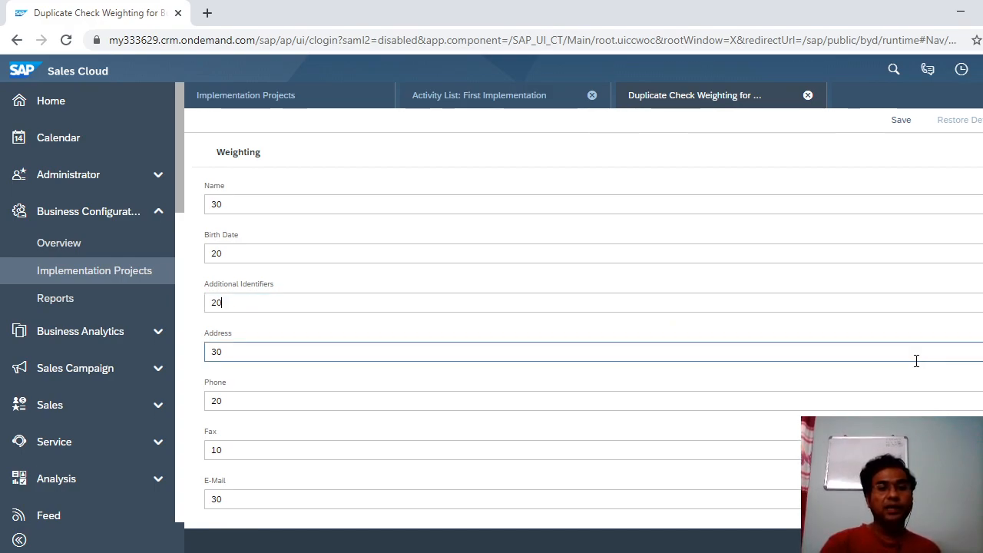
click(853, 348)
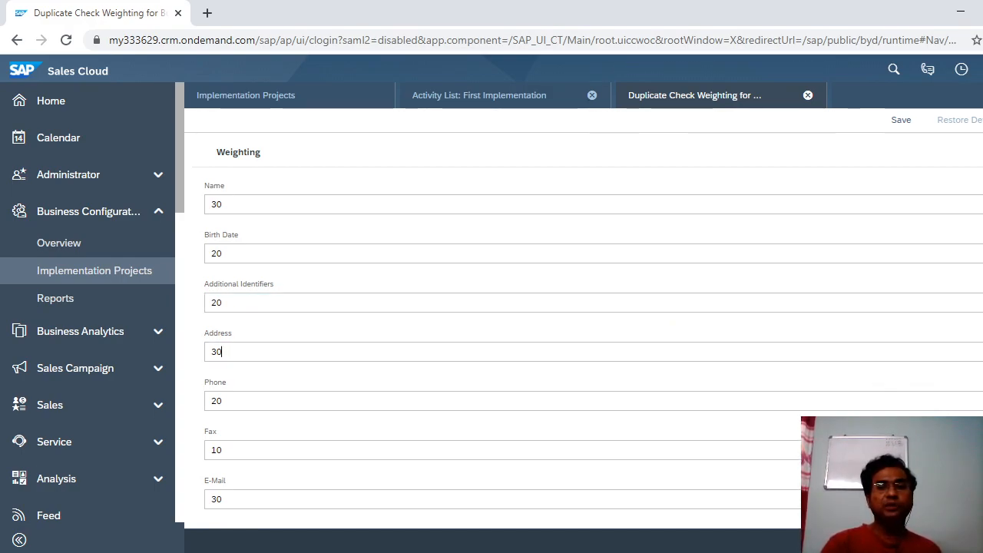
scroll(584, 331, down, 1)
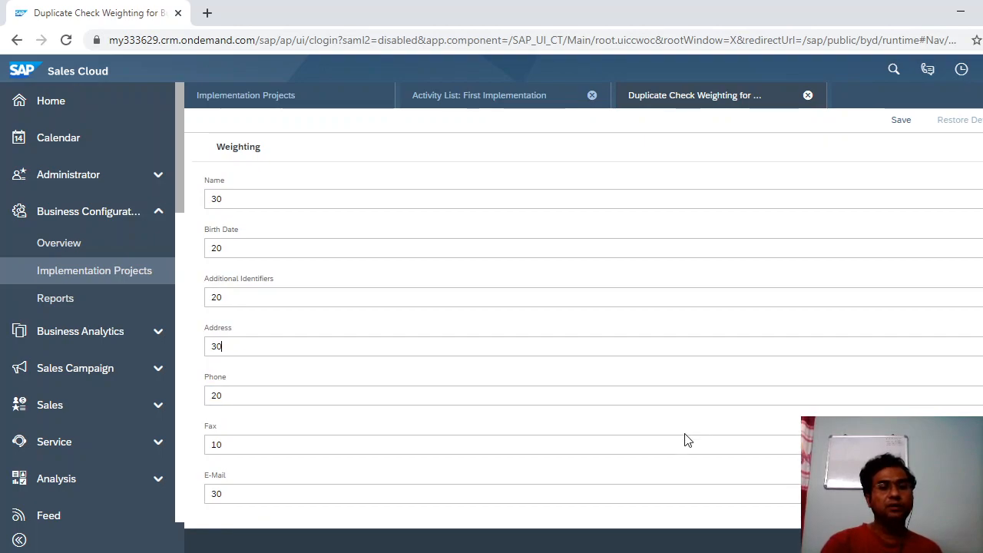
click(637, 396)
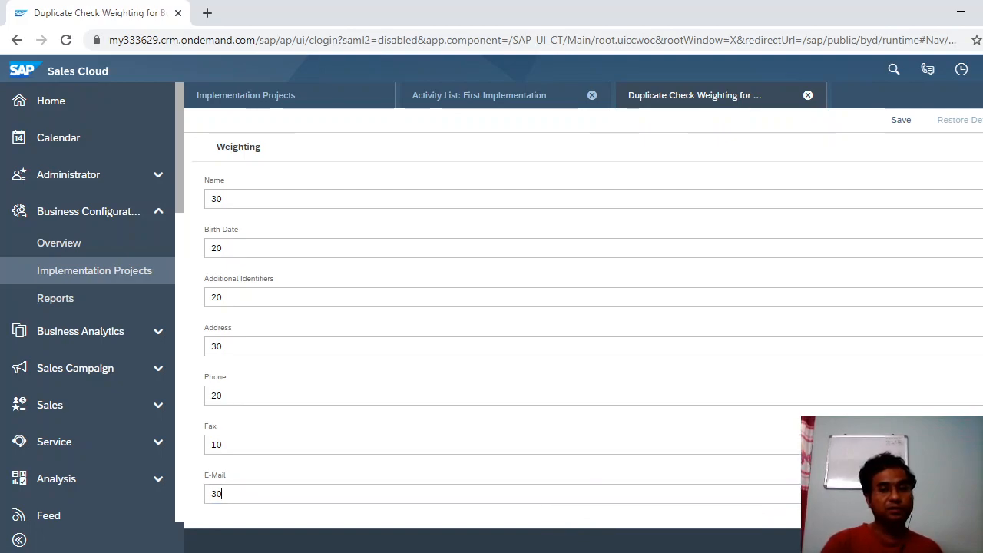
scroll(588, 329, up, 3)
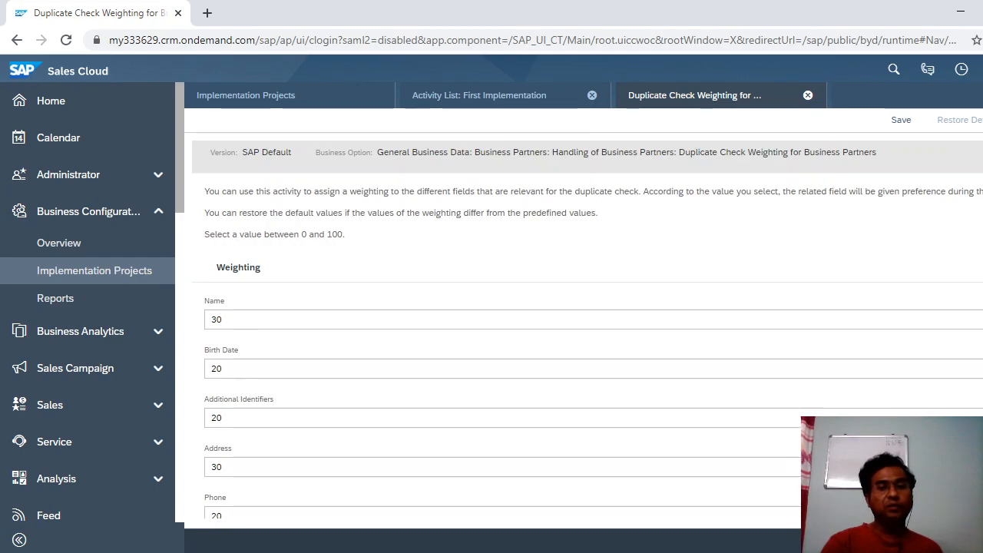
click(691, 318)
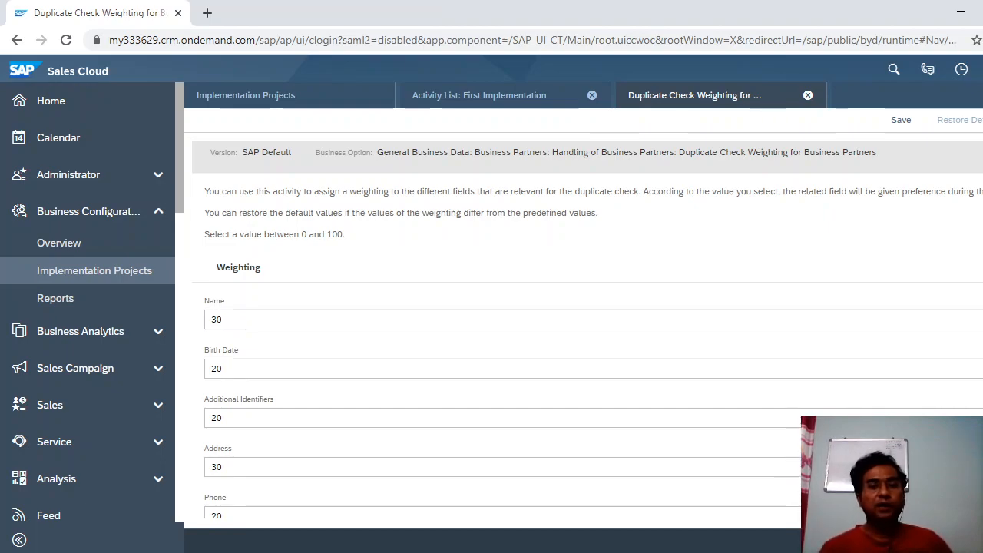
scroll(588, 313, down, 3)
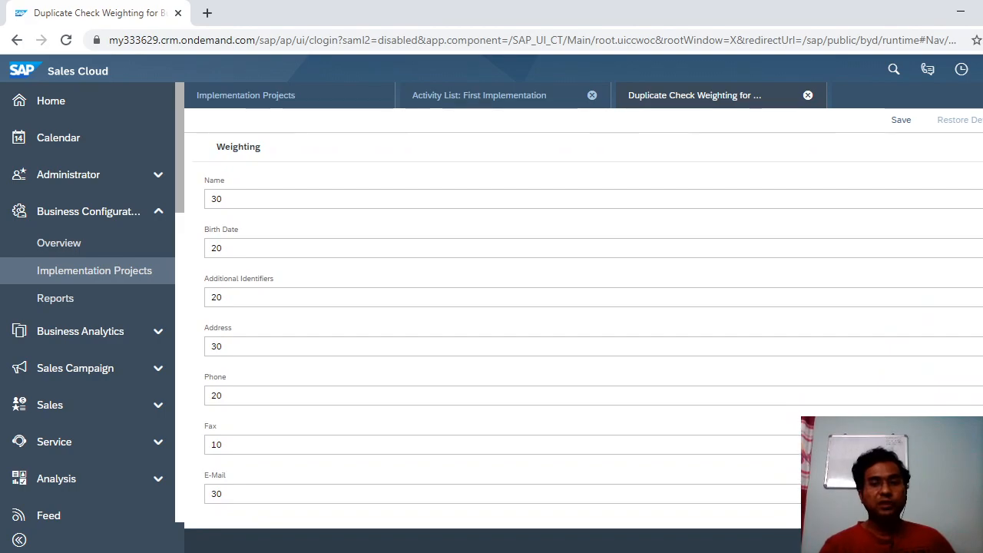
click(809, 95)
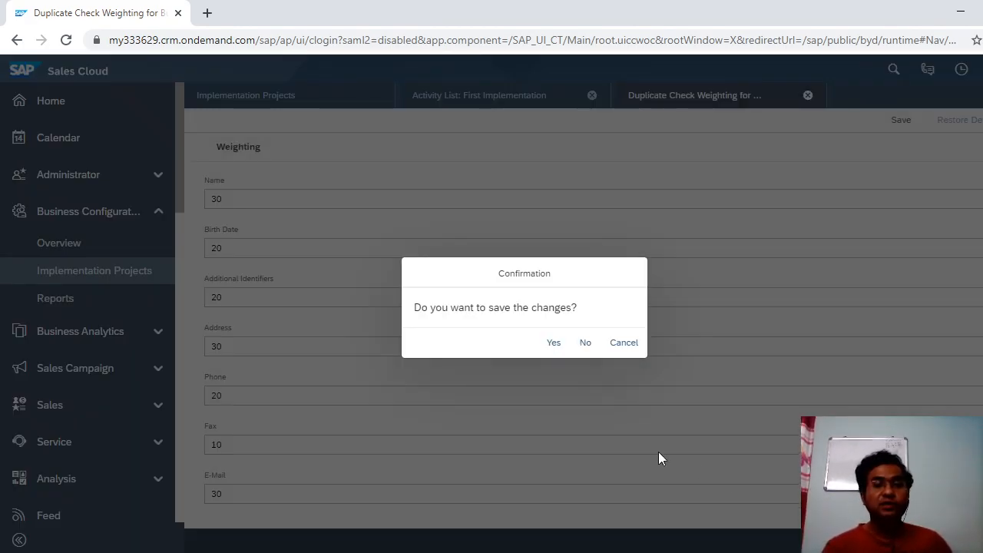
Discard the weighting changes by answering No to the save prompt.
click(585, 344)
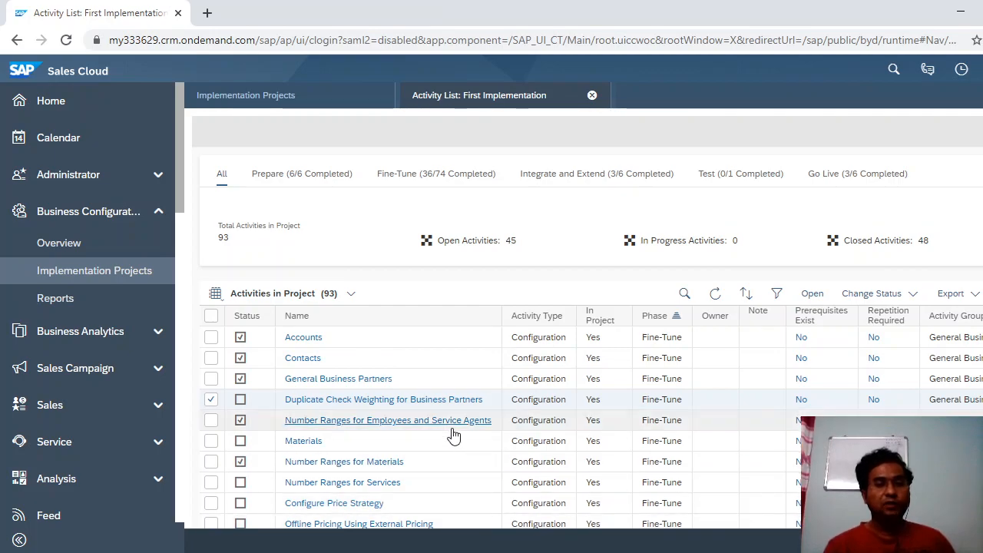
Open the Contacts fine-tune activity to reach its Departments, Functions and VIP Contacts settings.
click(312, 361)
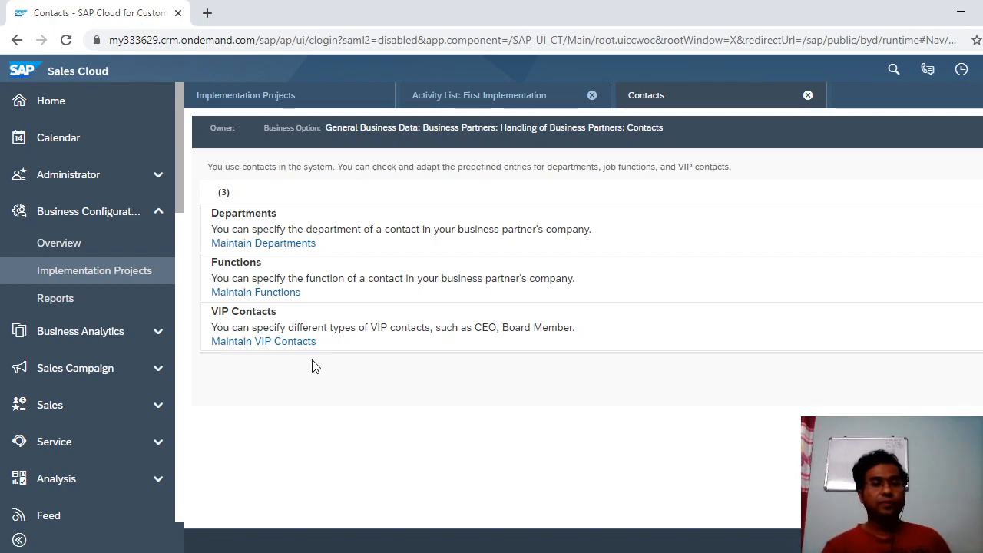
Open Maintain Departments and scroll through the predefined departments, starting at 0001 Purchasing Dept.
click(272, 246)
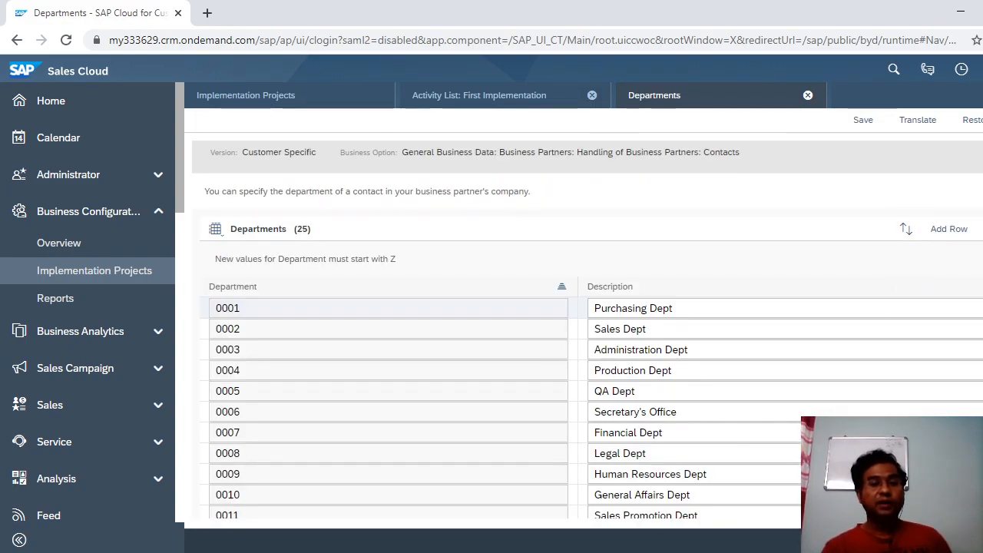
scroll(588, 313, down, 1)
scroll(592, 313, down, 1)
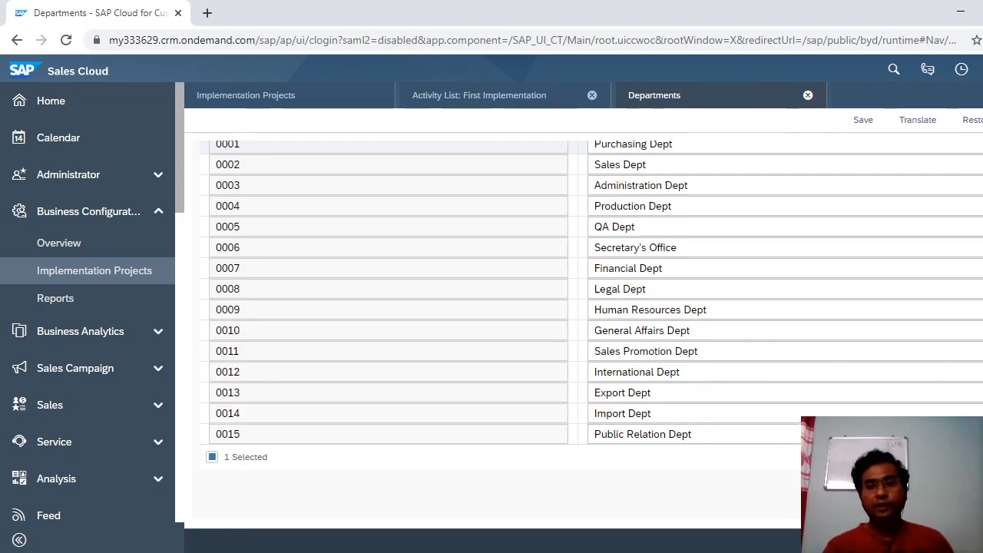
scroll(492, 307, up, 2)
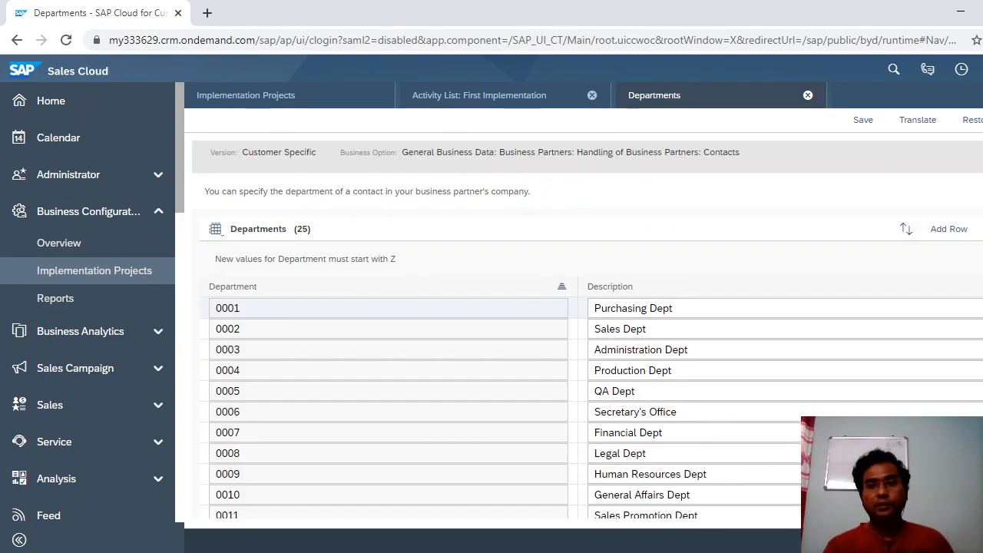
Add department row Z001 with a description beginning 'Trans', then advance PowerPoint to the Agenda slide.
click(953, 235)
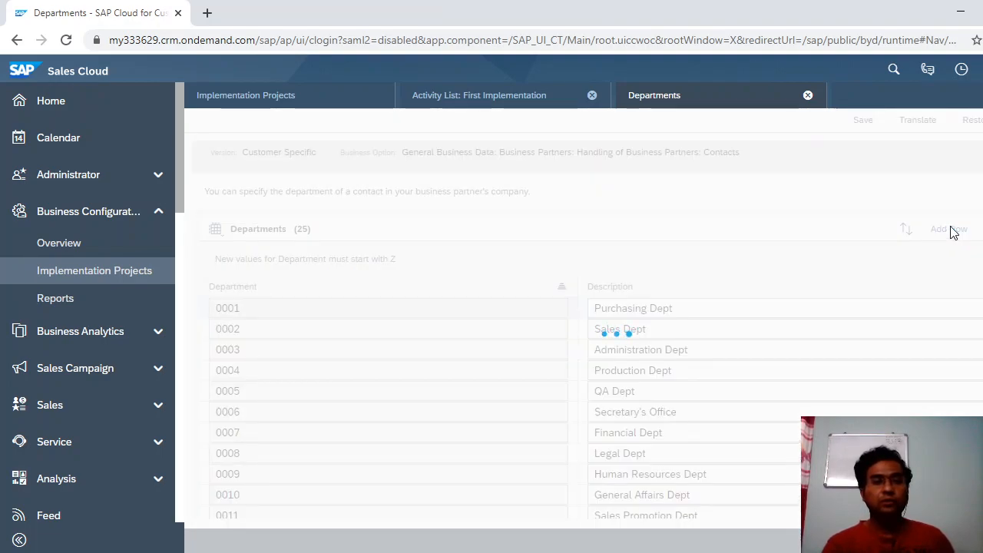
click(451, 304)
text(Z001)
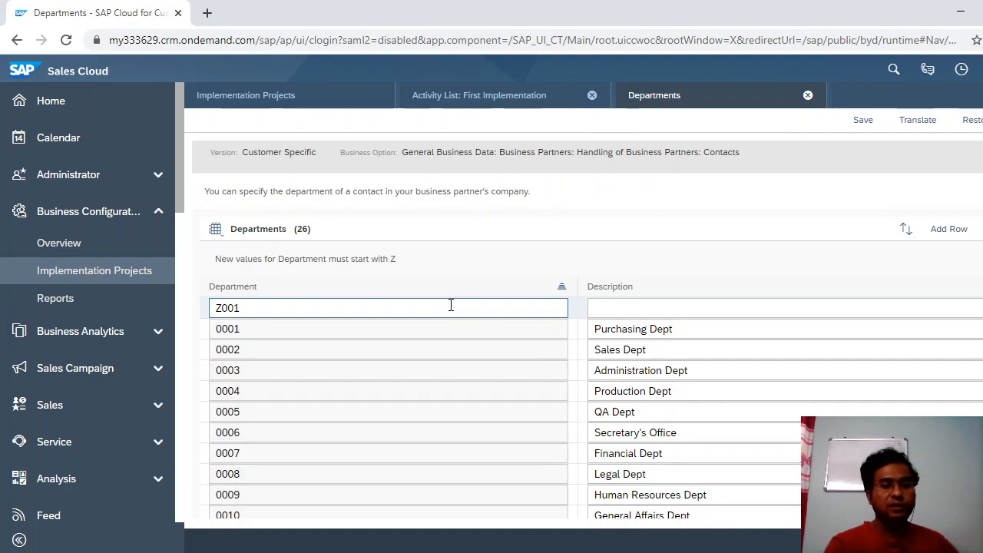
text(tRA)
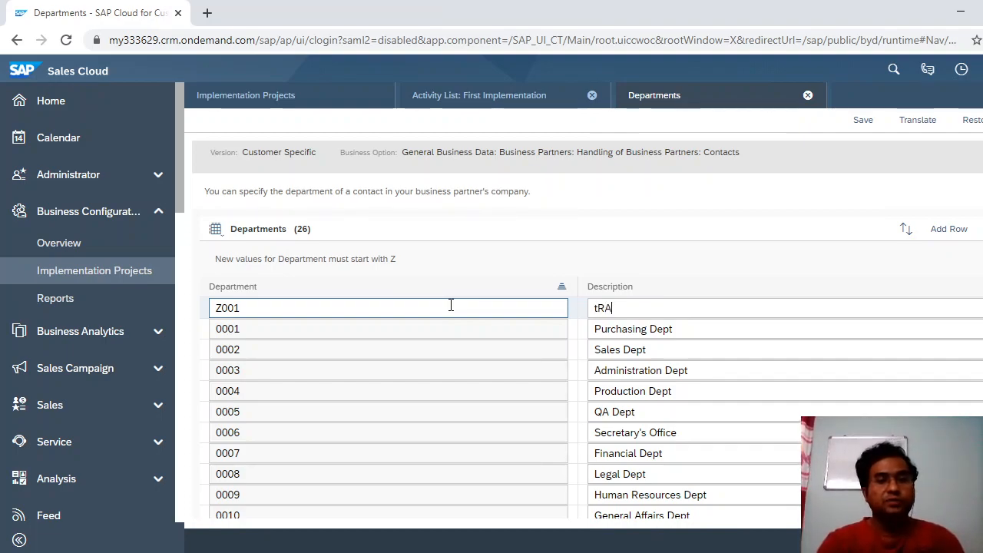
key(BackSpace)
key(BackSpace)
text(Tra)
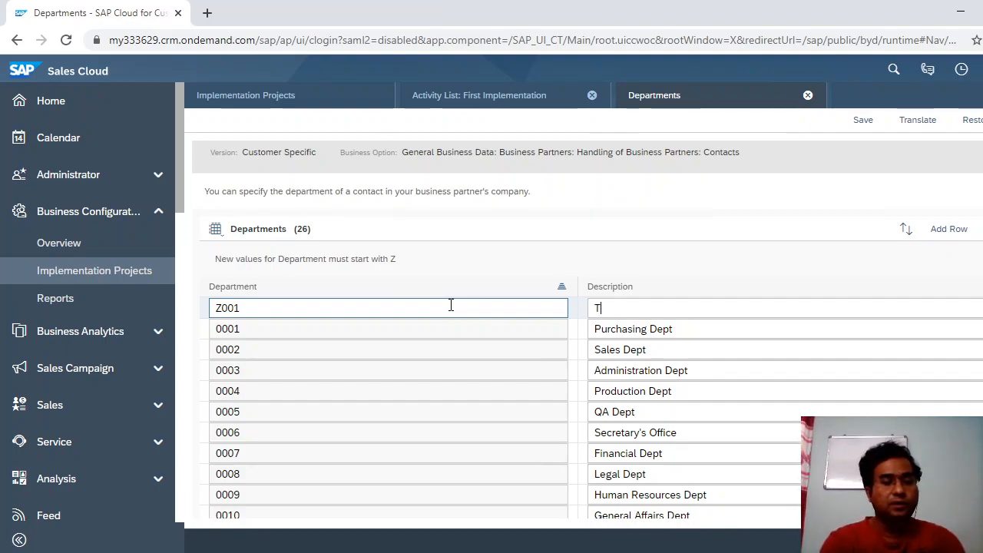
text(ns)
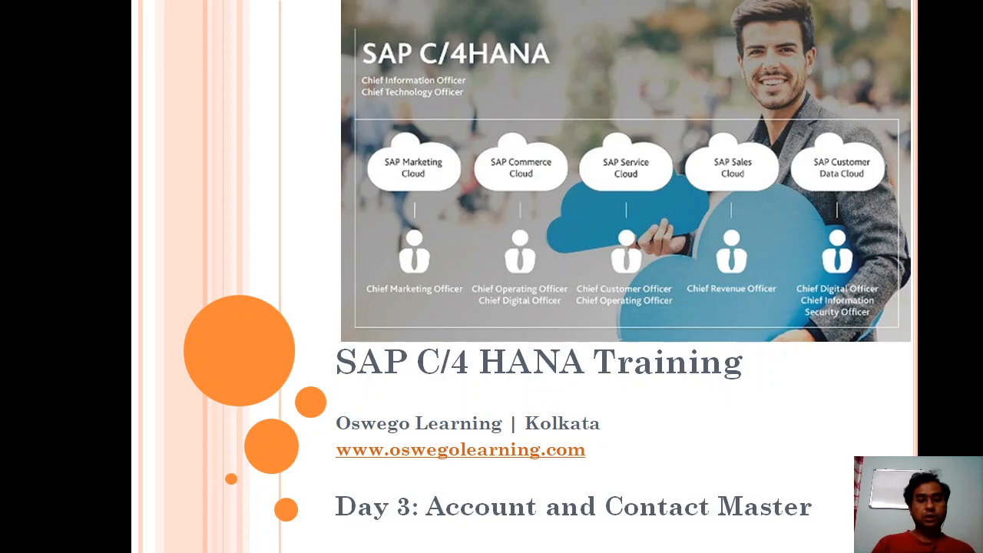
key(Right)
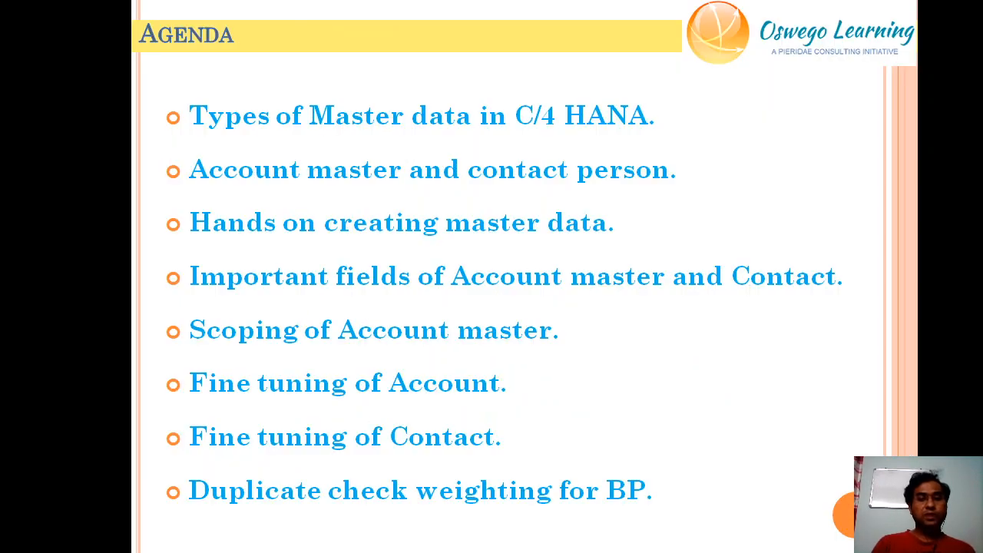